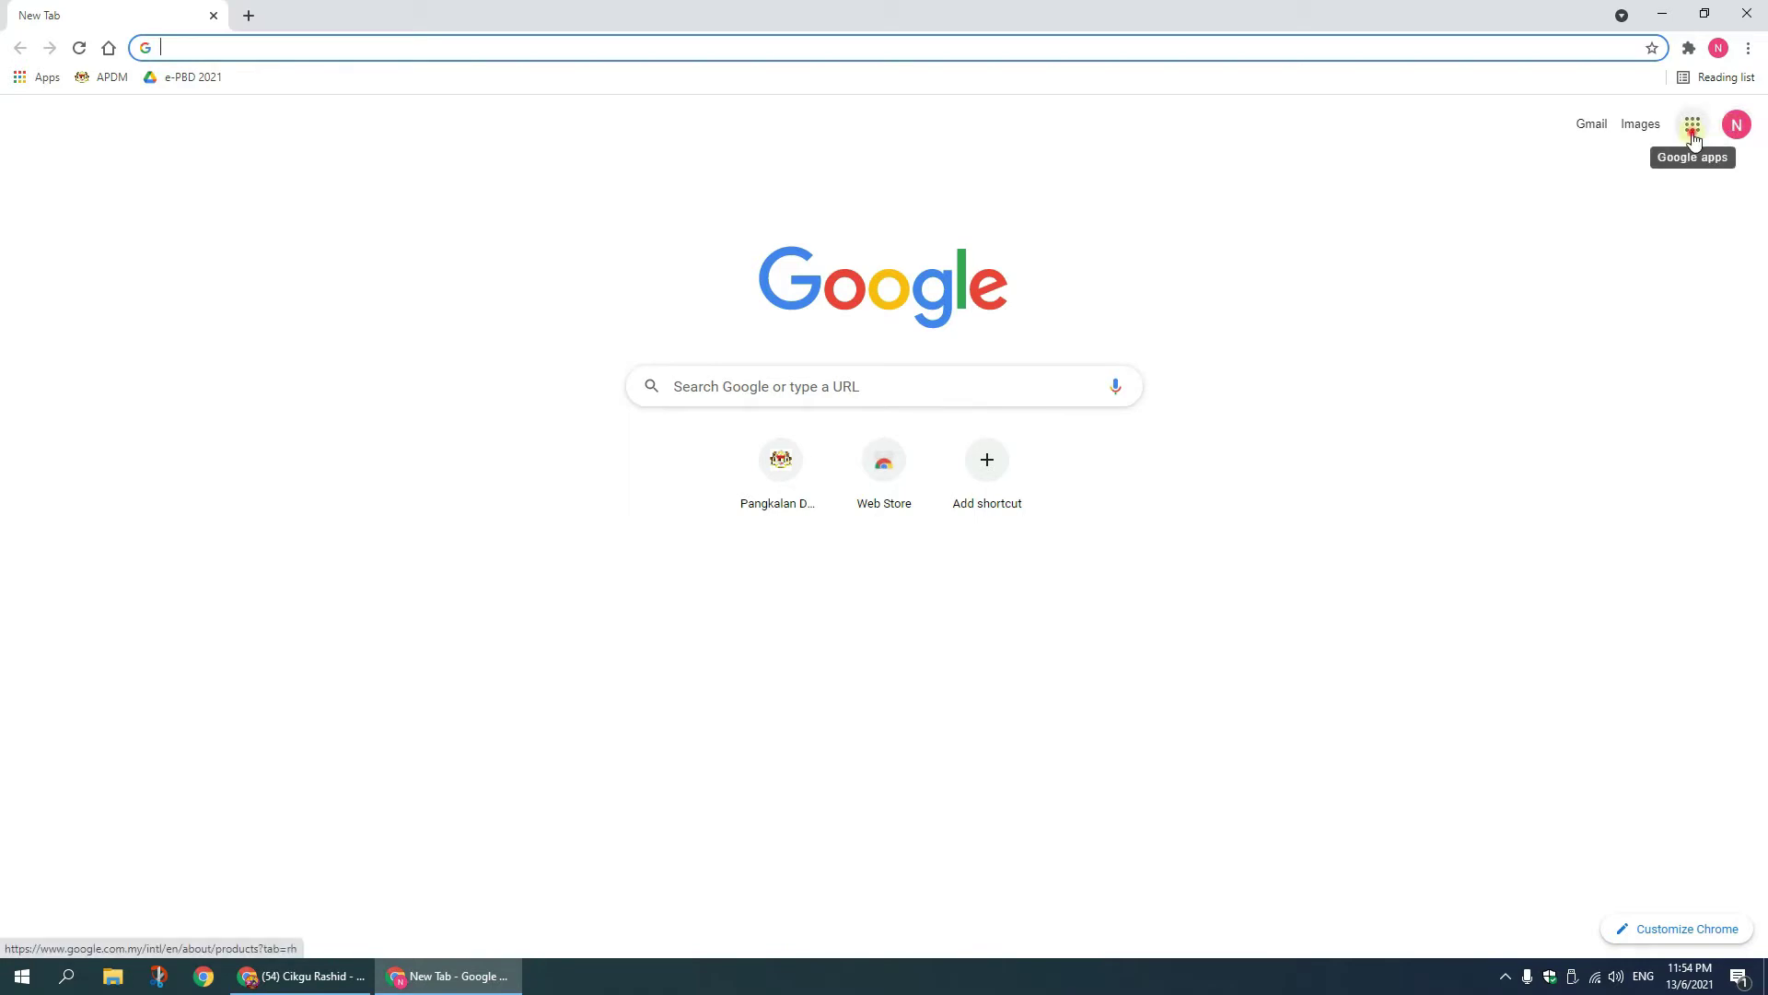
Step: Open the Google apps list from the new tab page
click(1693, 138)
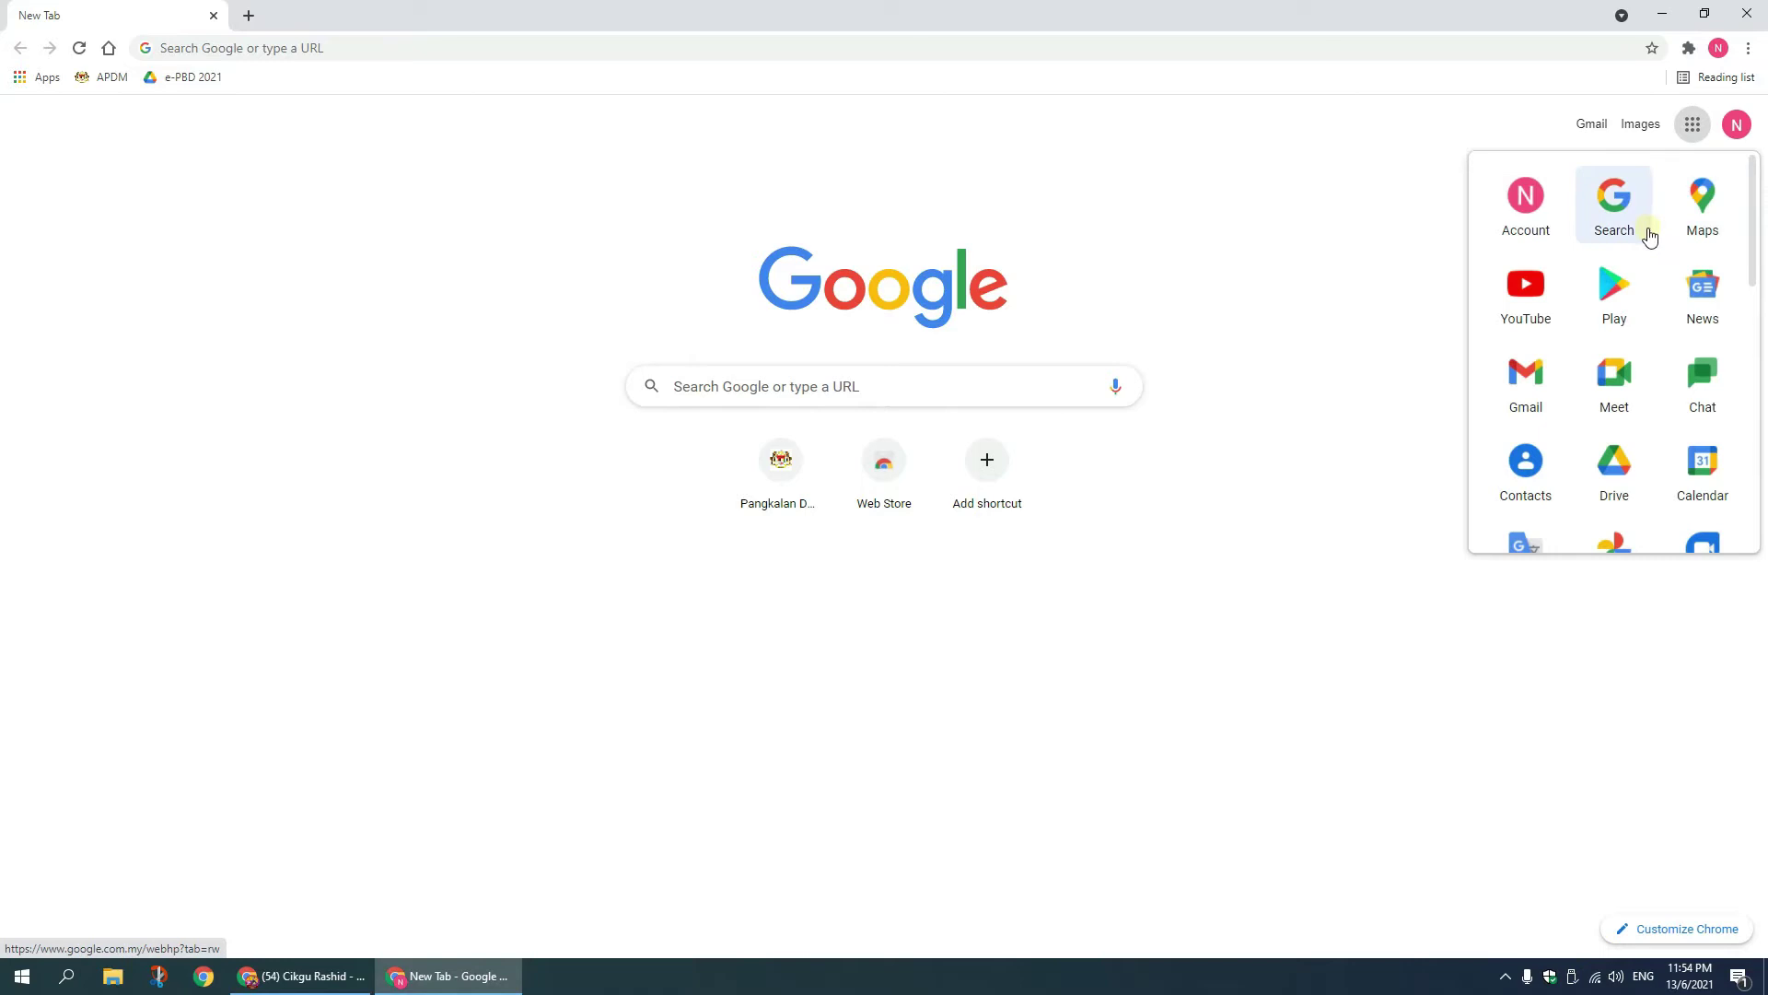
Step: From Google Drive, create a new blank Google Form
click(1623, 472)
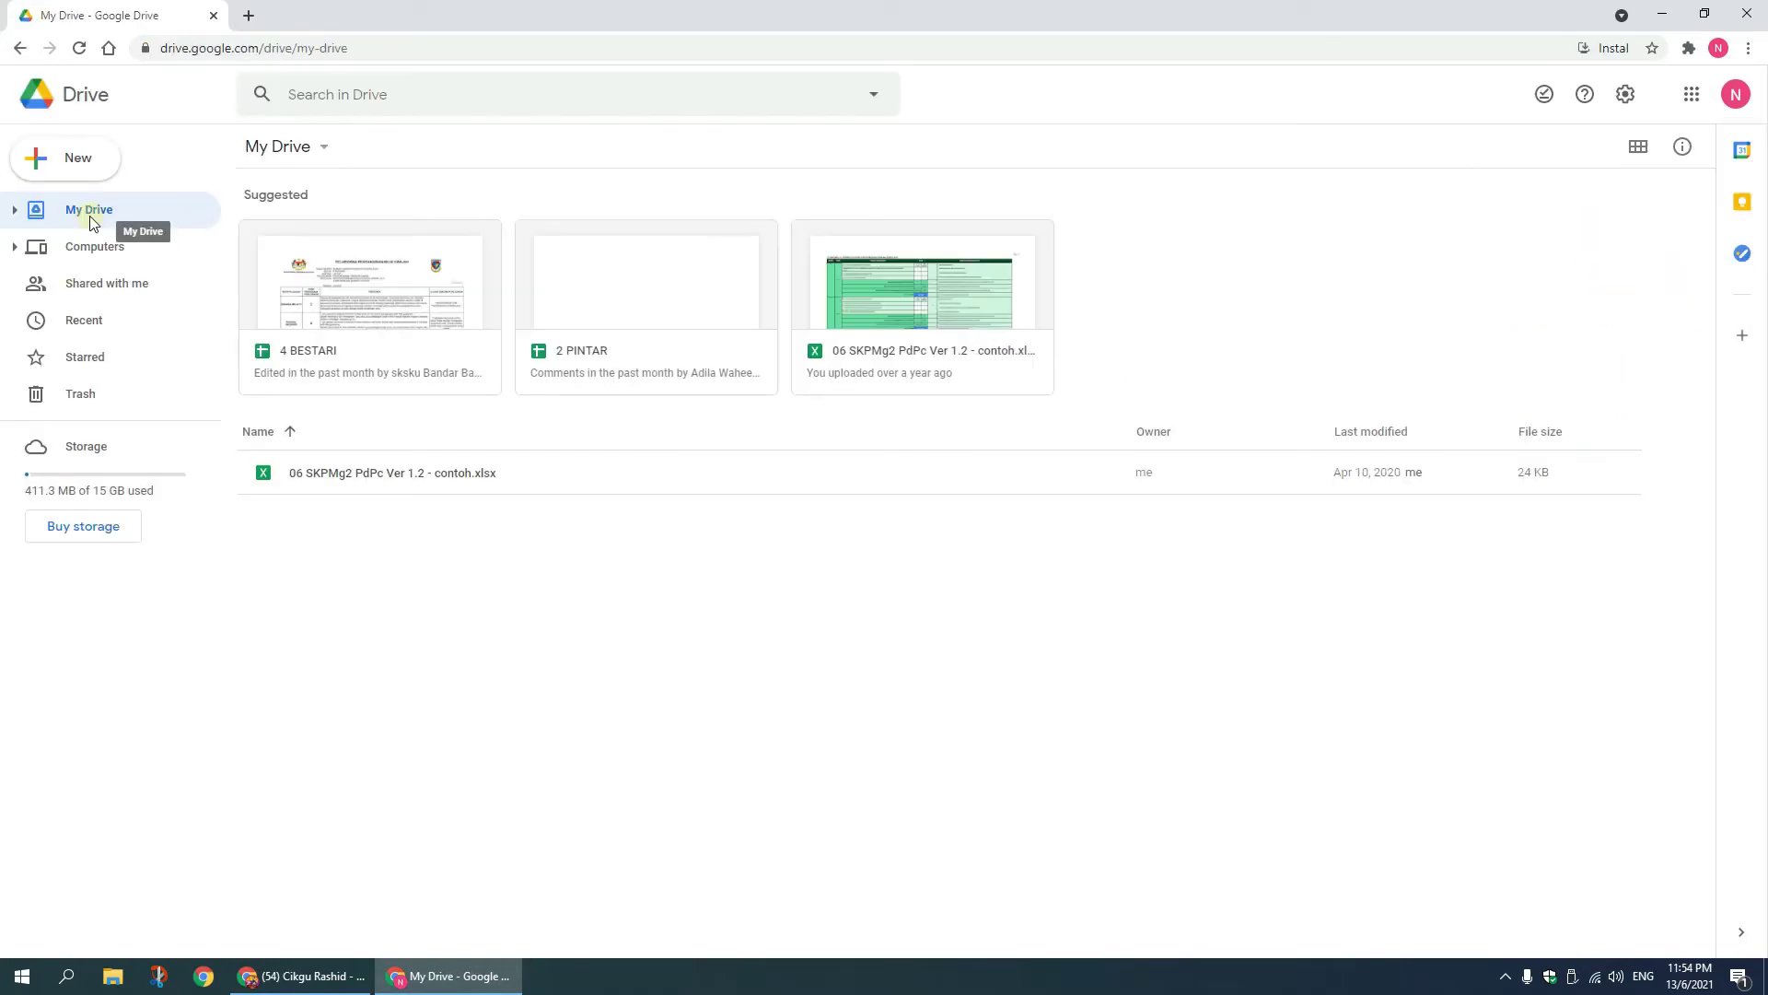
click(69, 165)
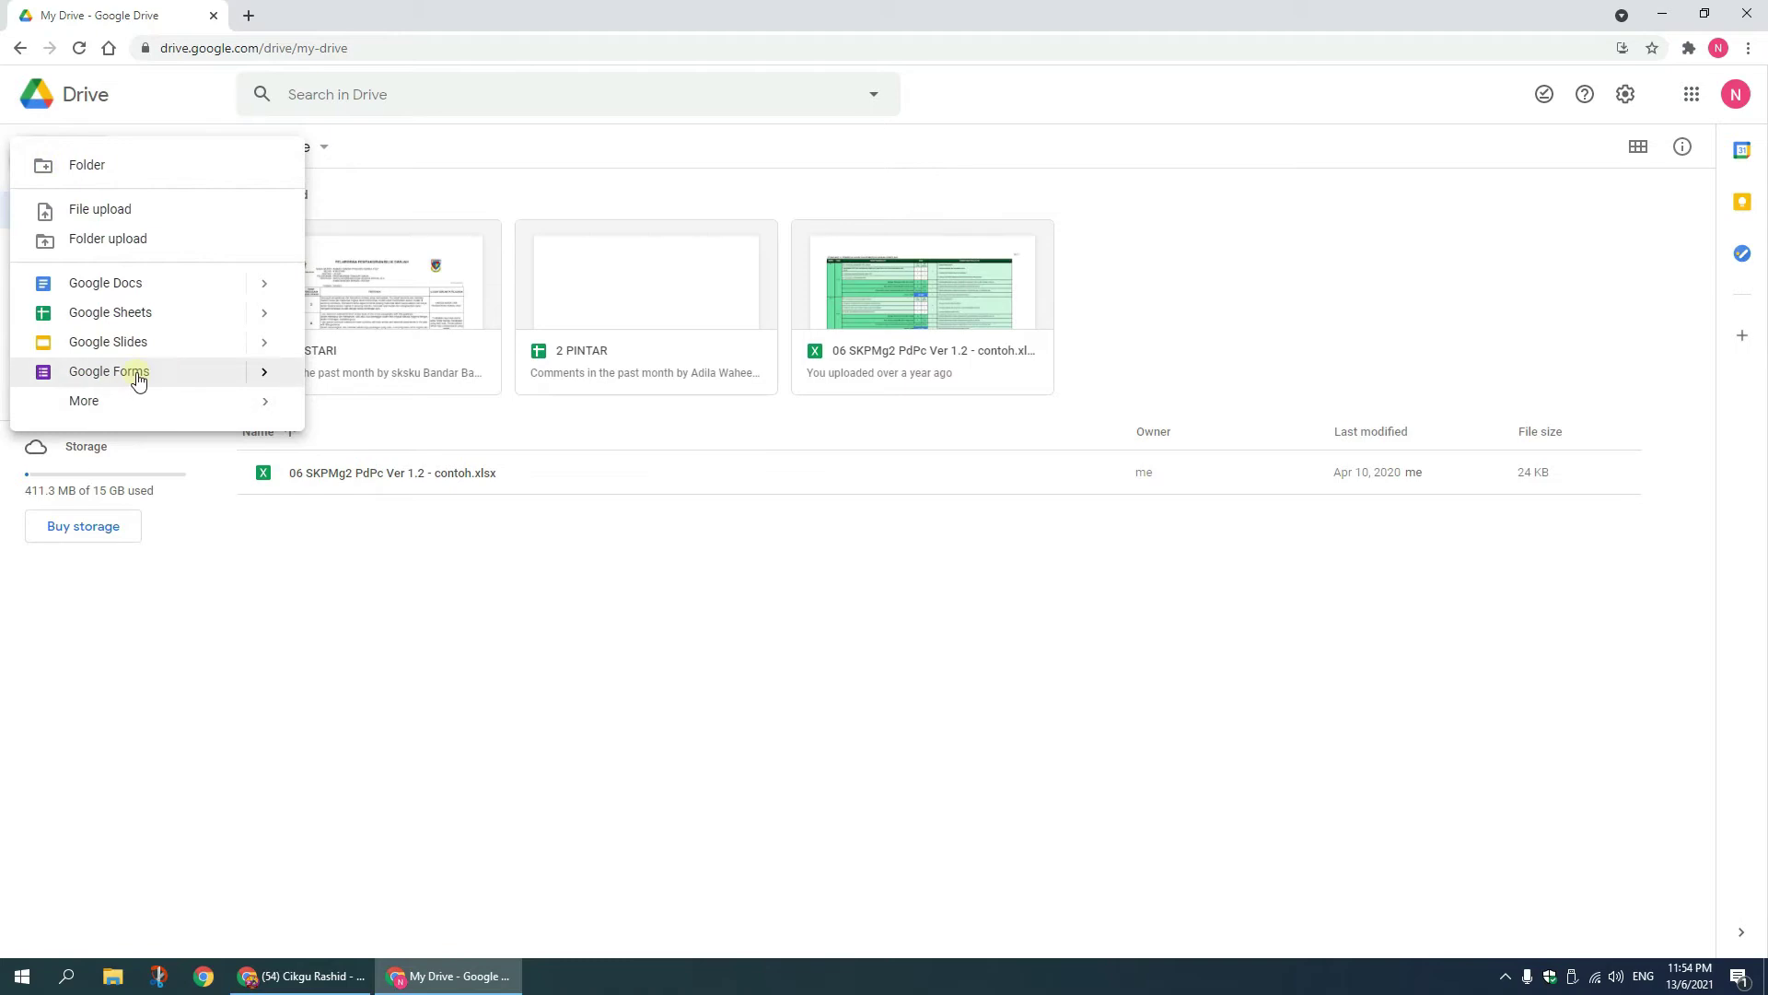
click(136, 373)
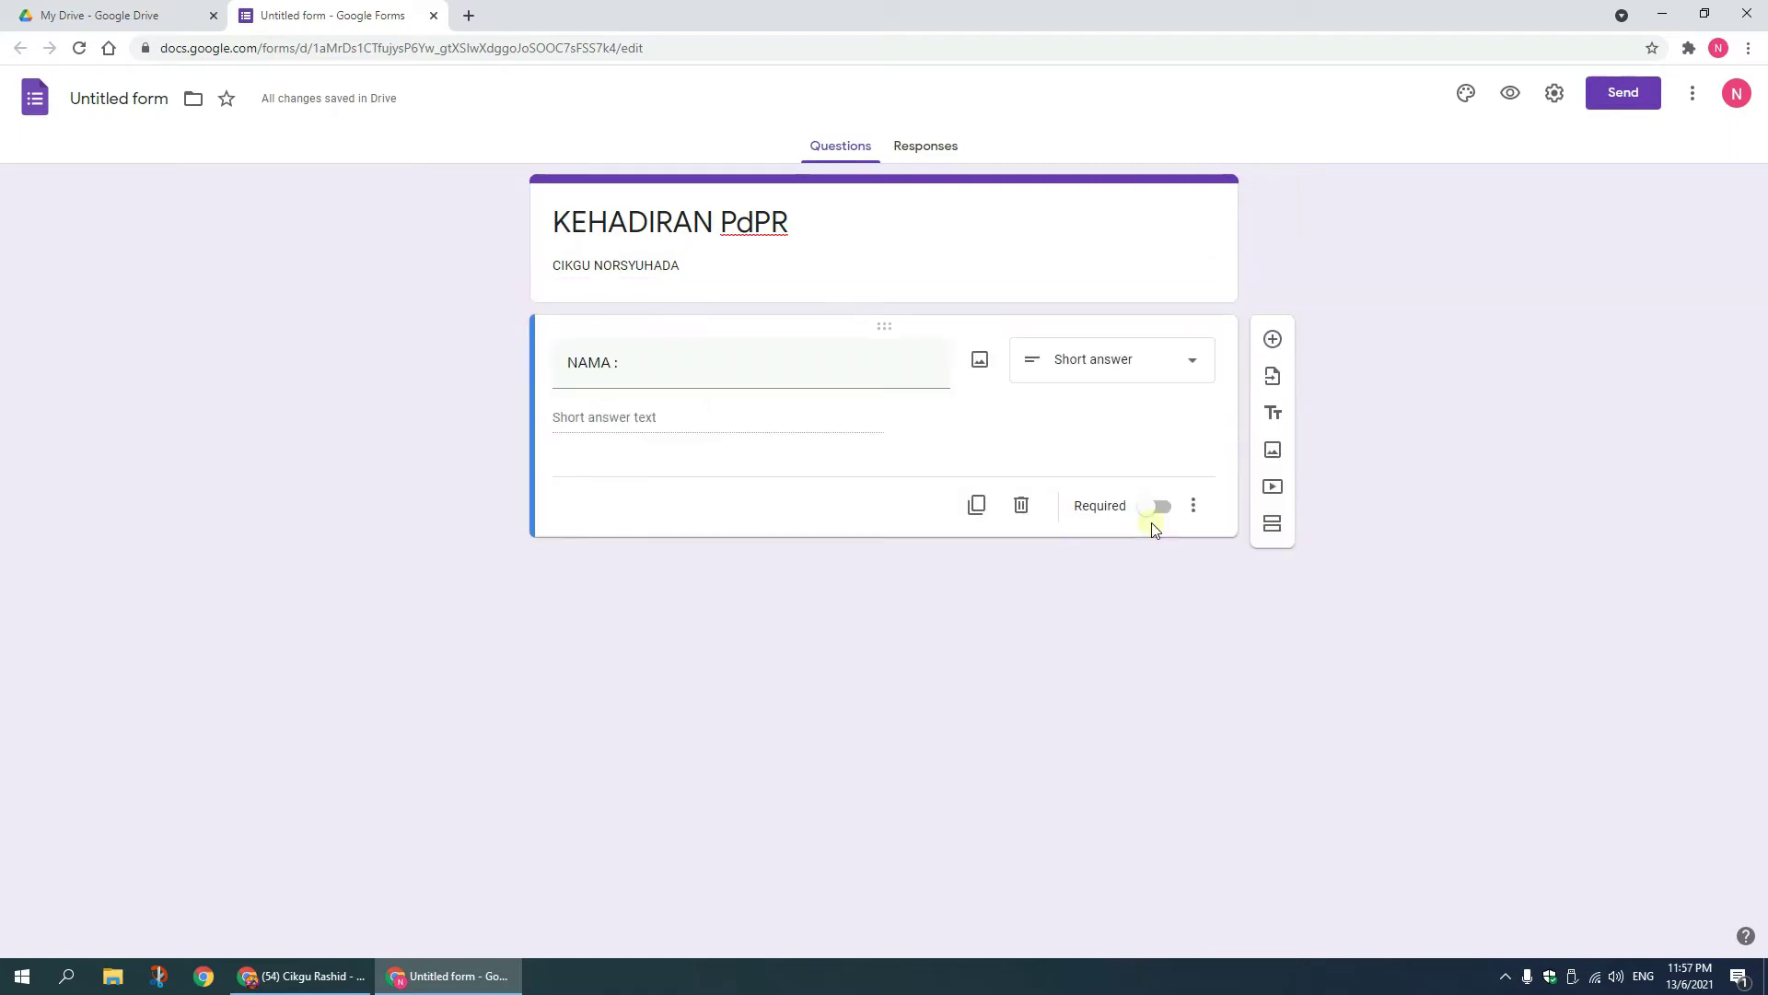
Step: Make 'NAMA :' required with the description 'SILA ISI DENGAN HURUF BESAR'
click(1151, 518)
click(1196, 509)
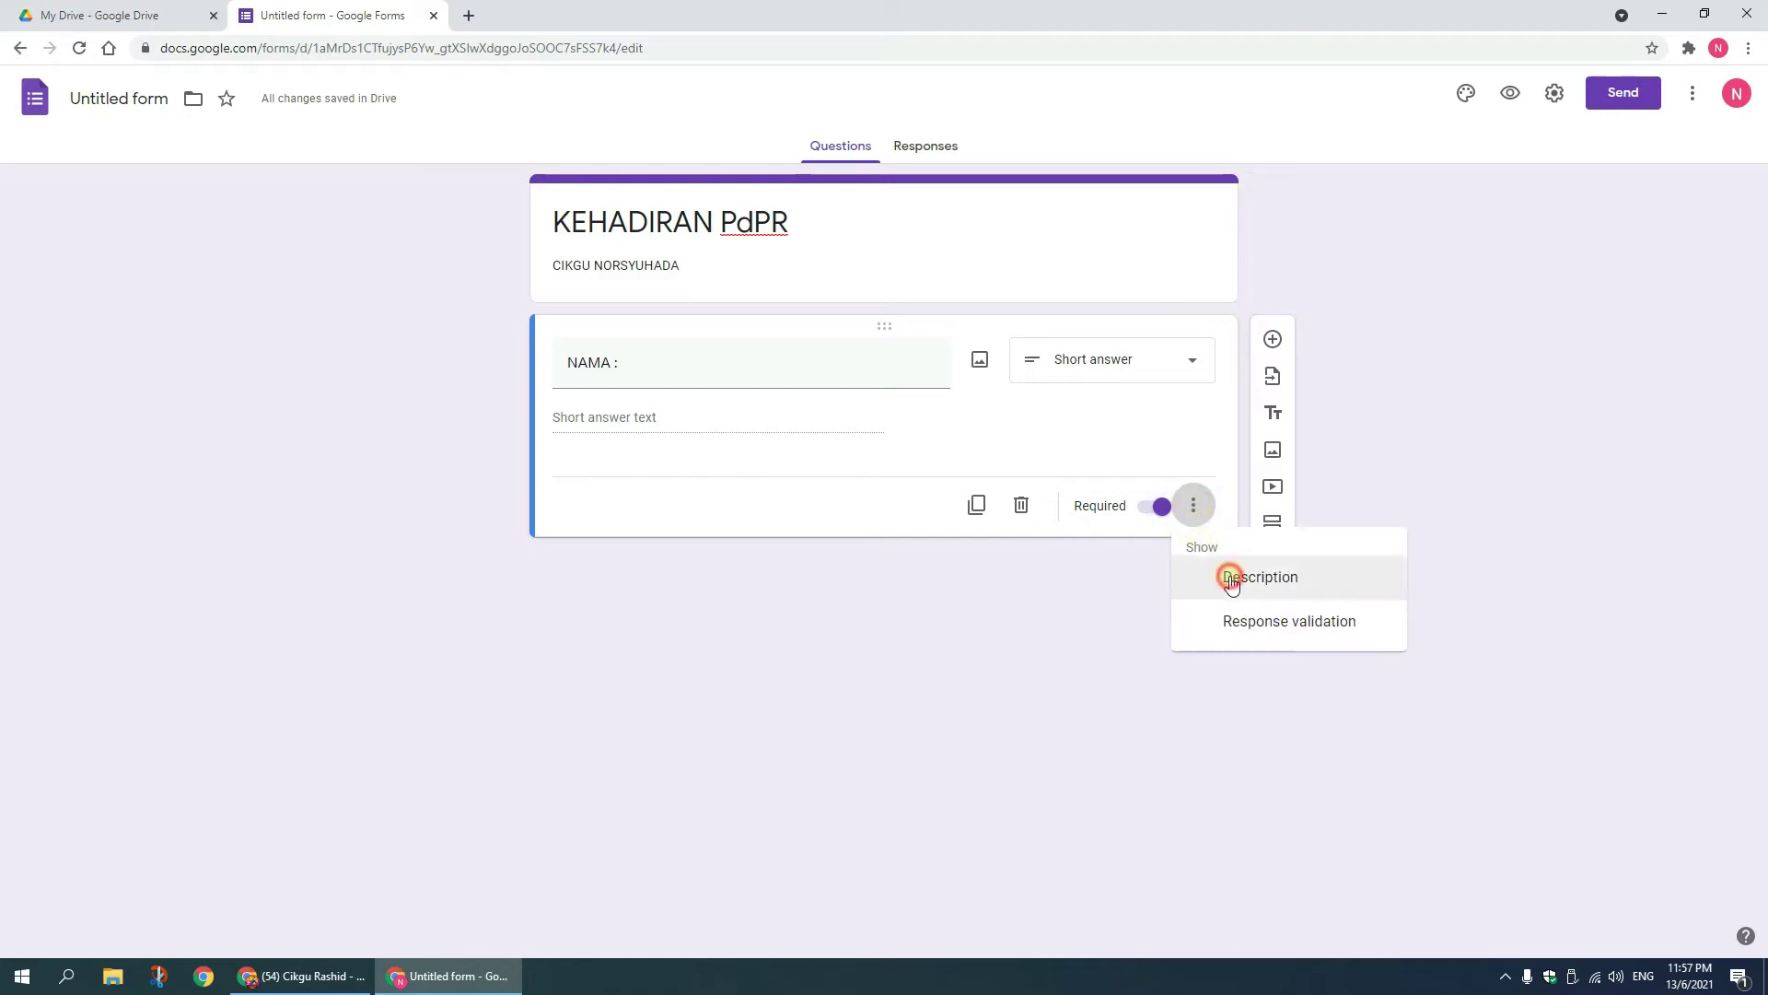
click(1232, 579)
text(SILA ISI DENGAN HURUF BESAR)
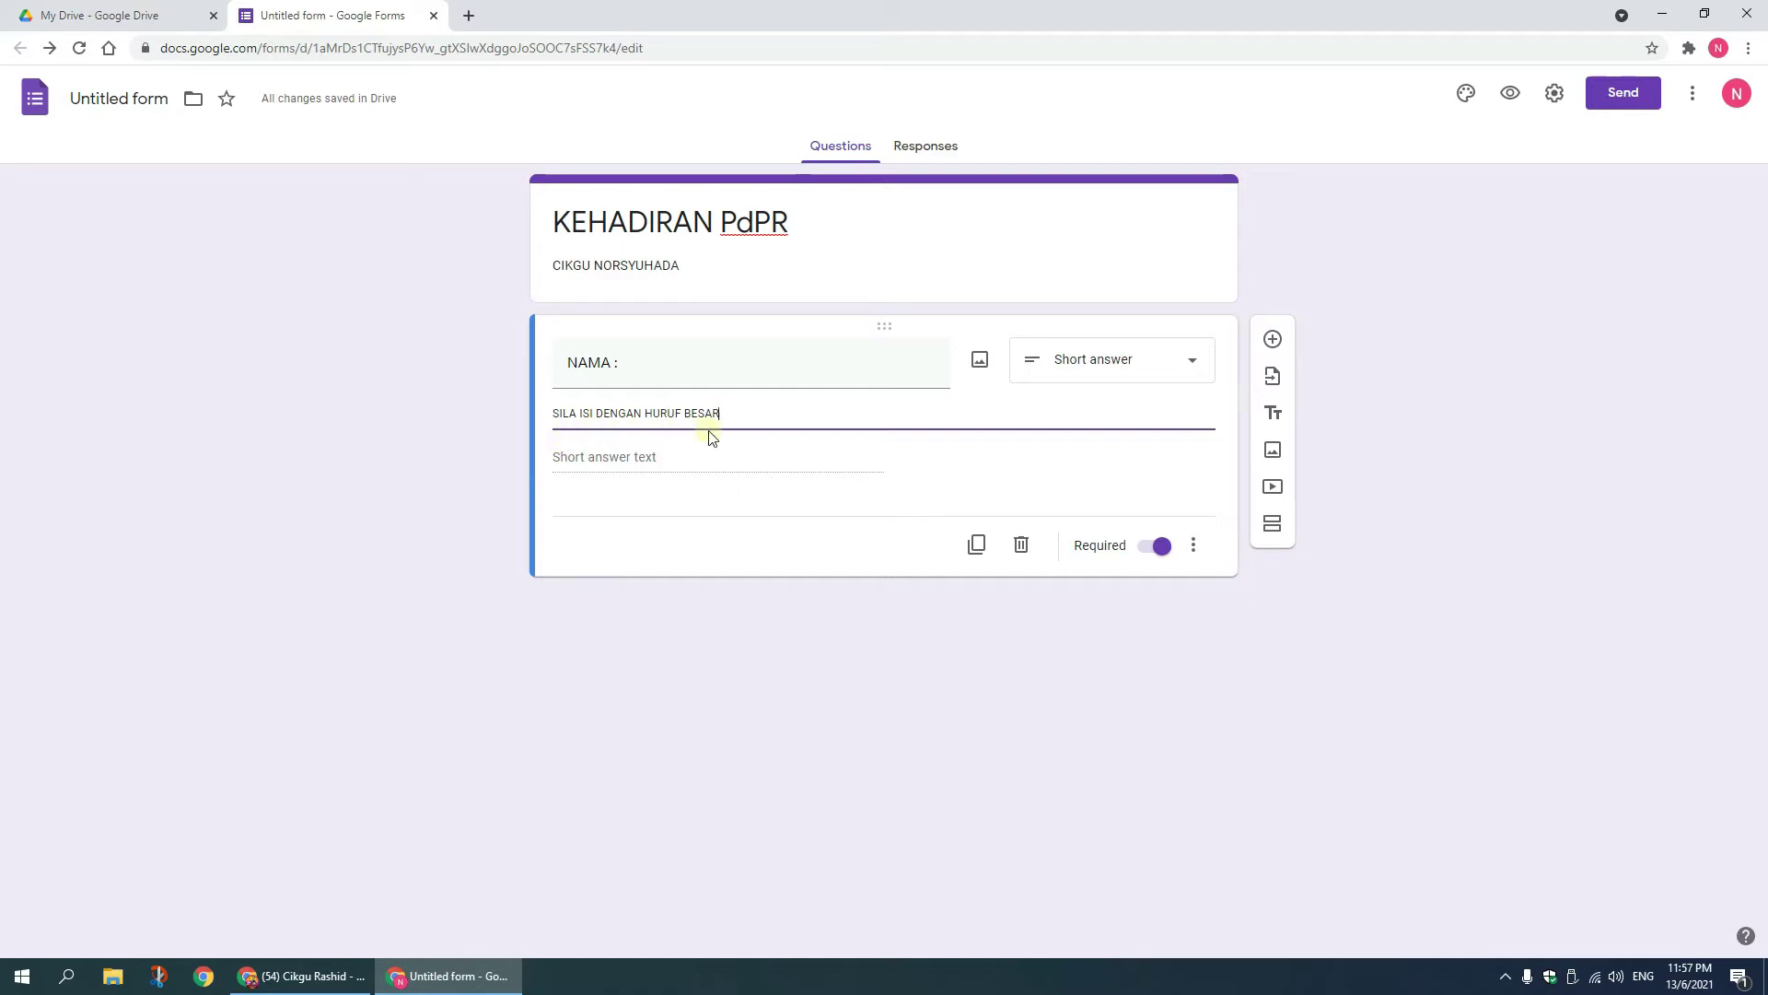
click(1382, 416)
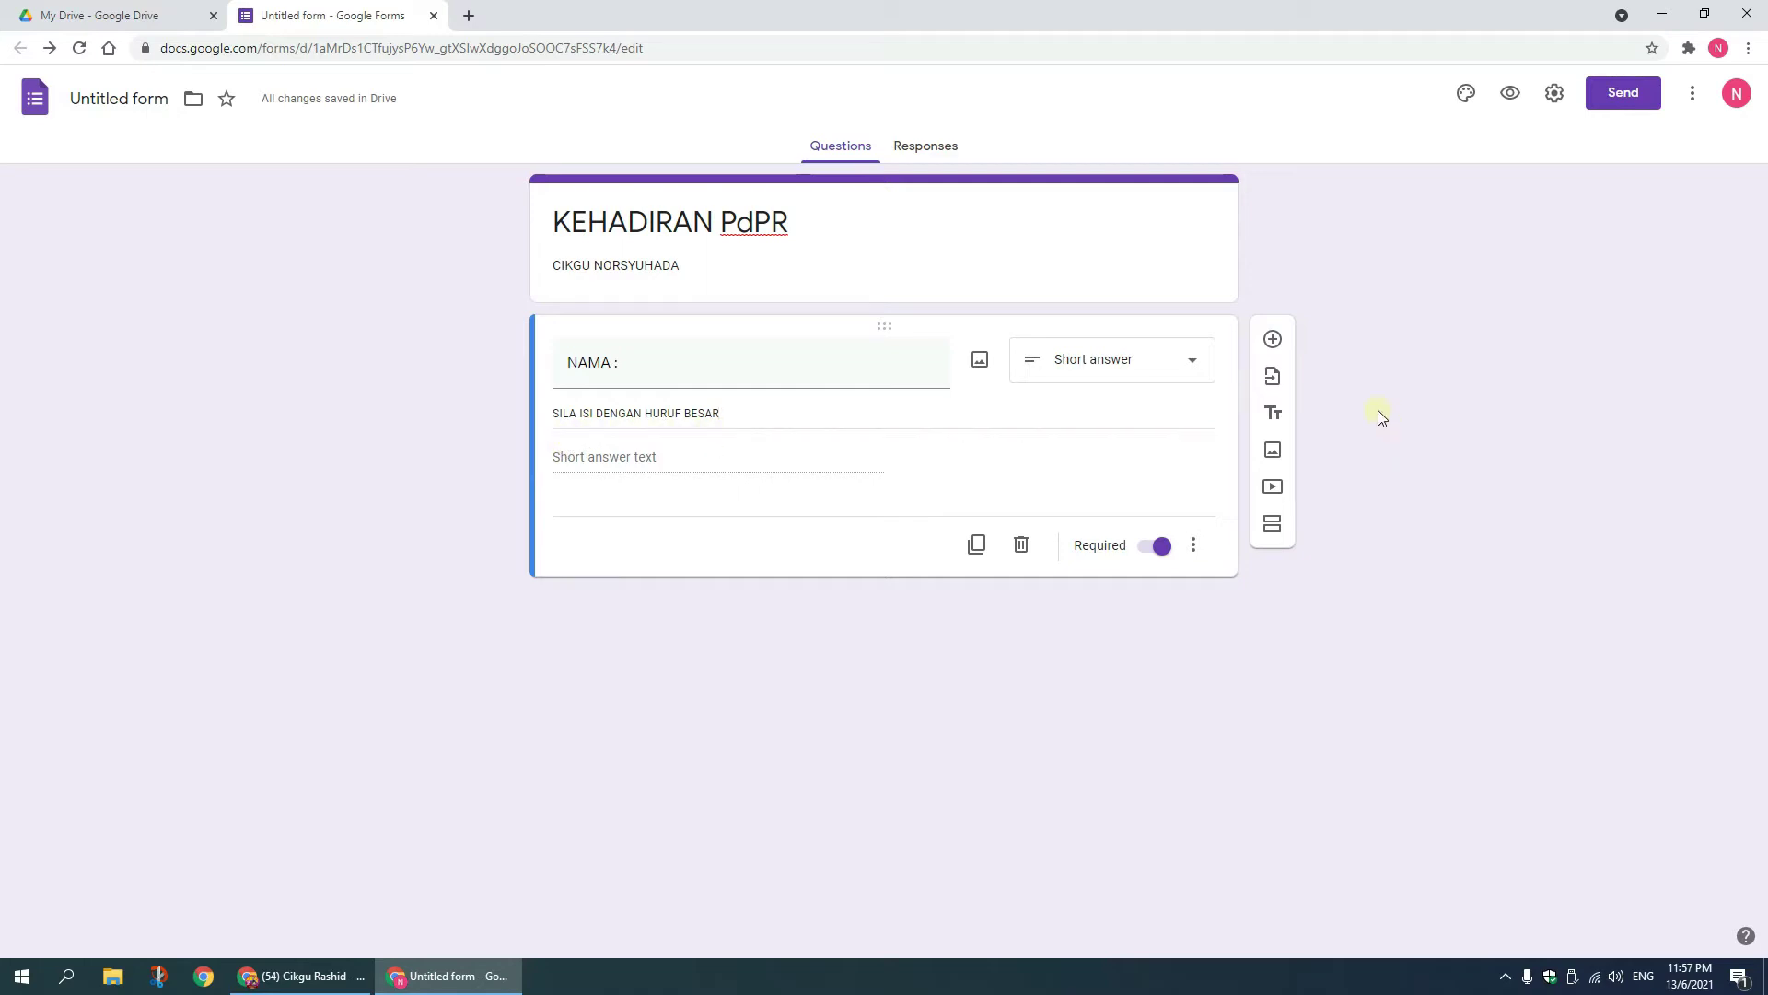
Step: Add a dropdown question 'KELAS :' with options 2 PINTAR, 2 BESTARI and 4 BESTARI
click(1273, 339)
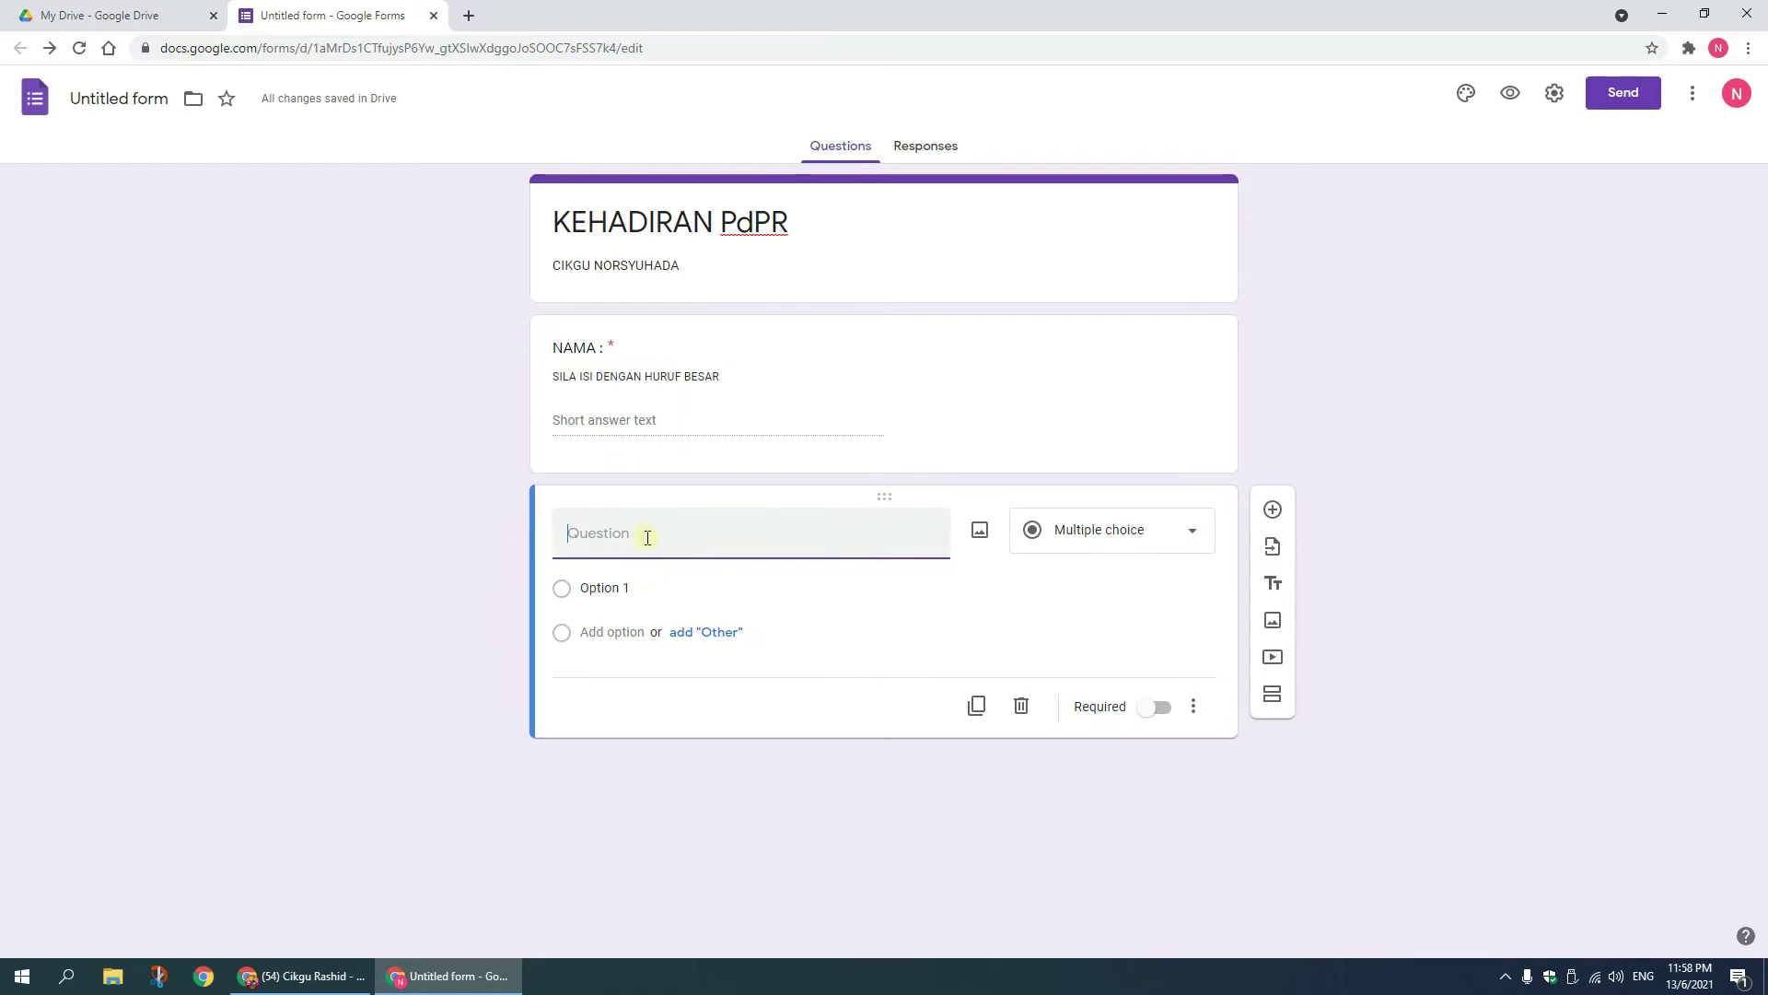
text(KELAS :)
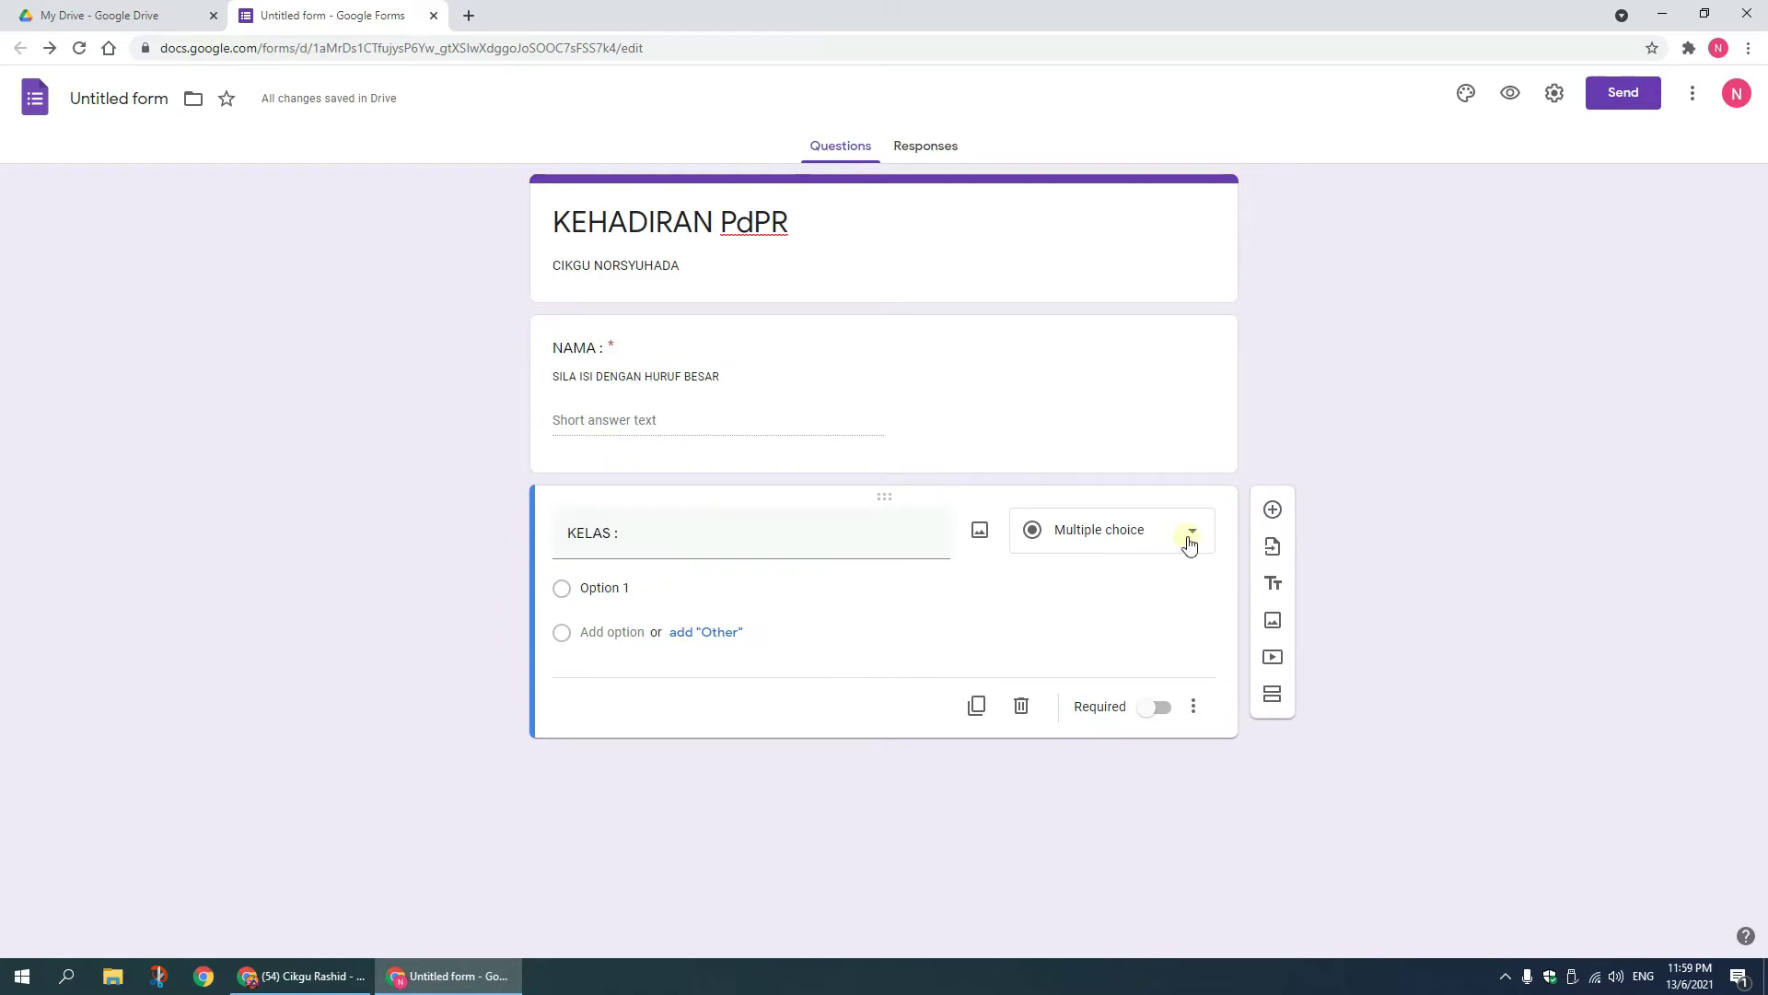
click(1189, 537)
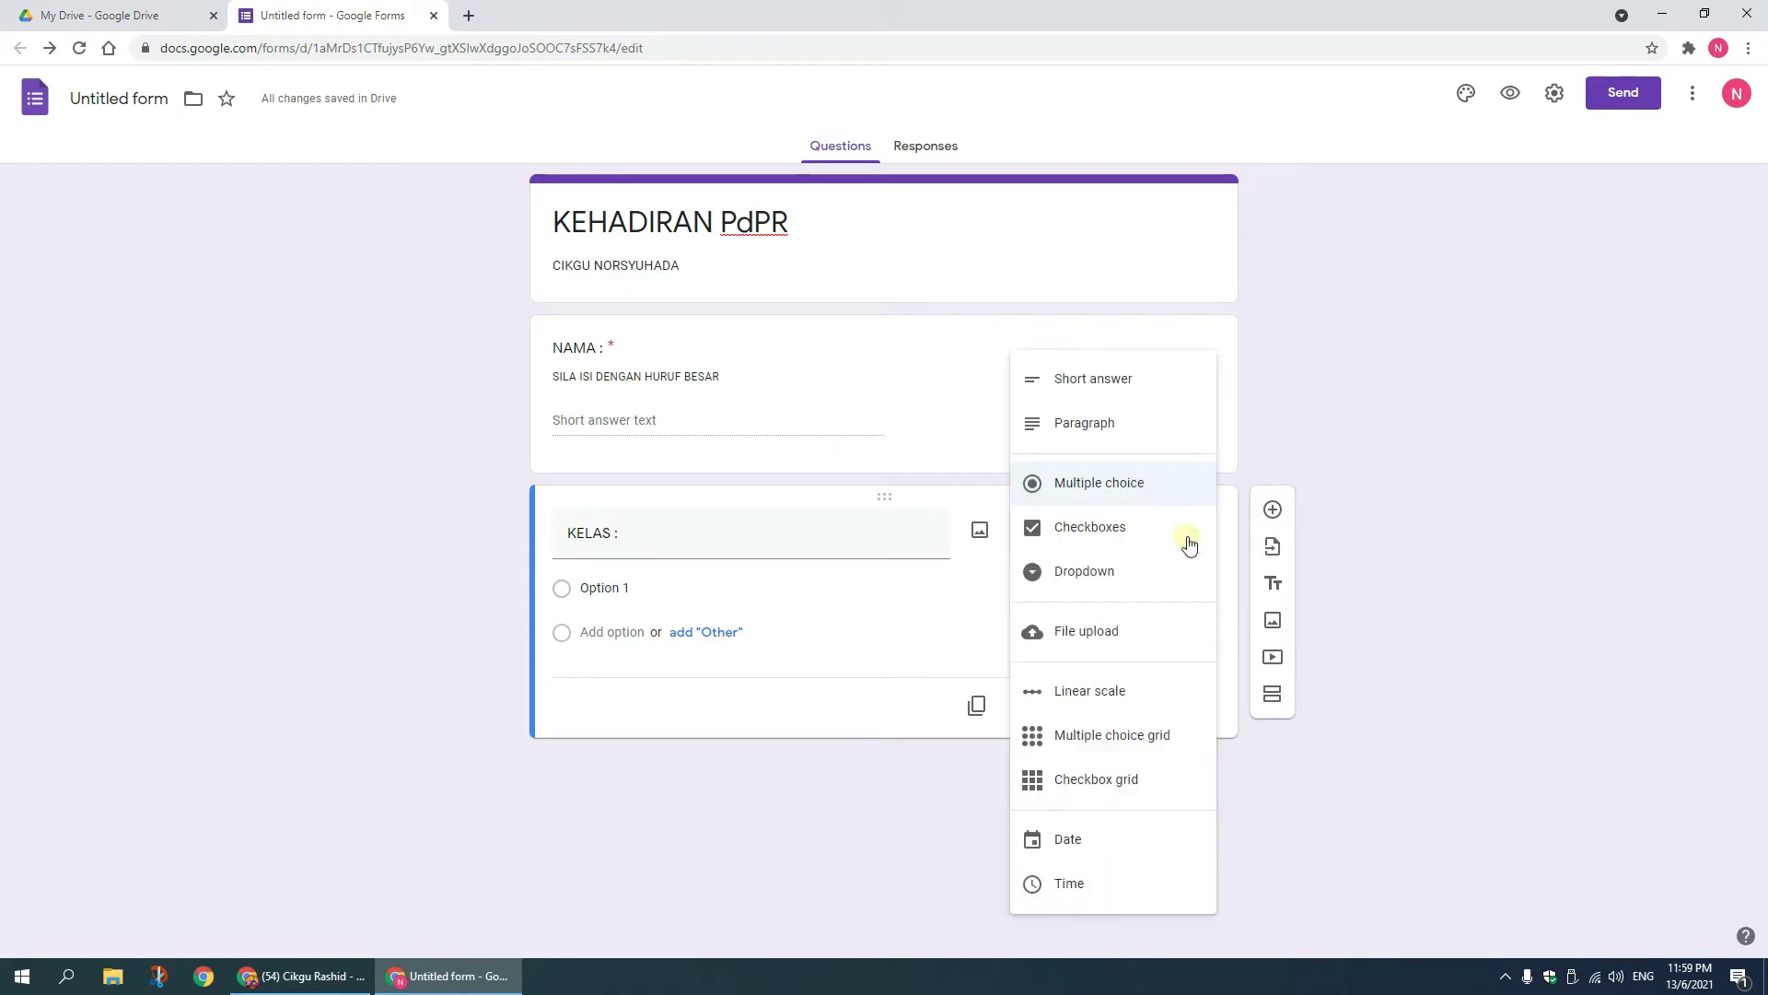
click(1149, 570)
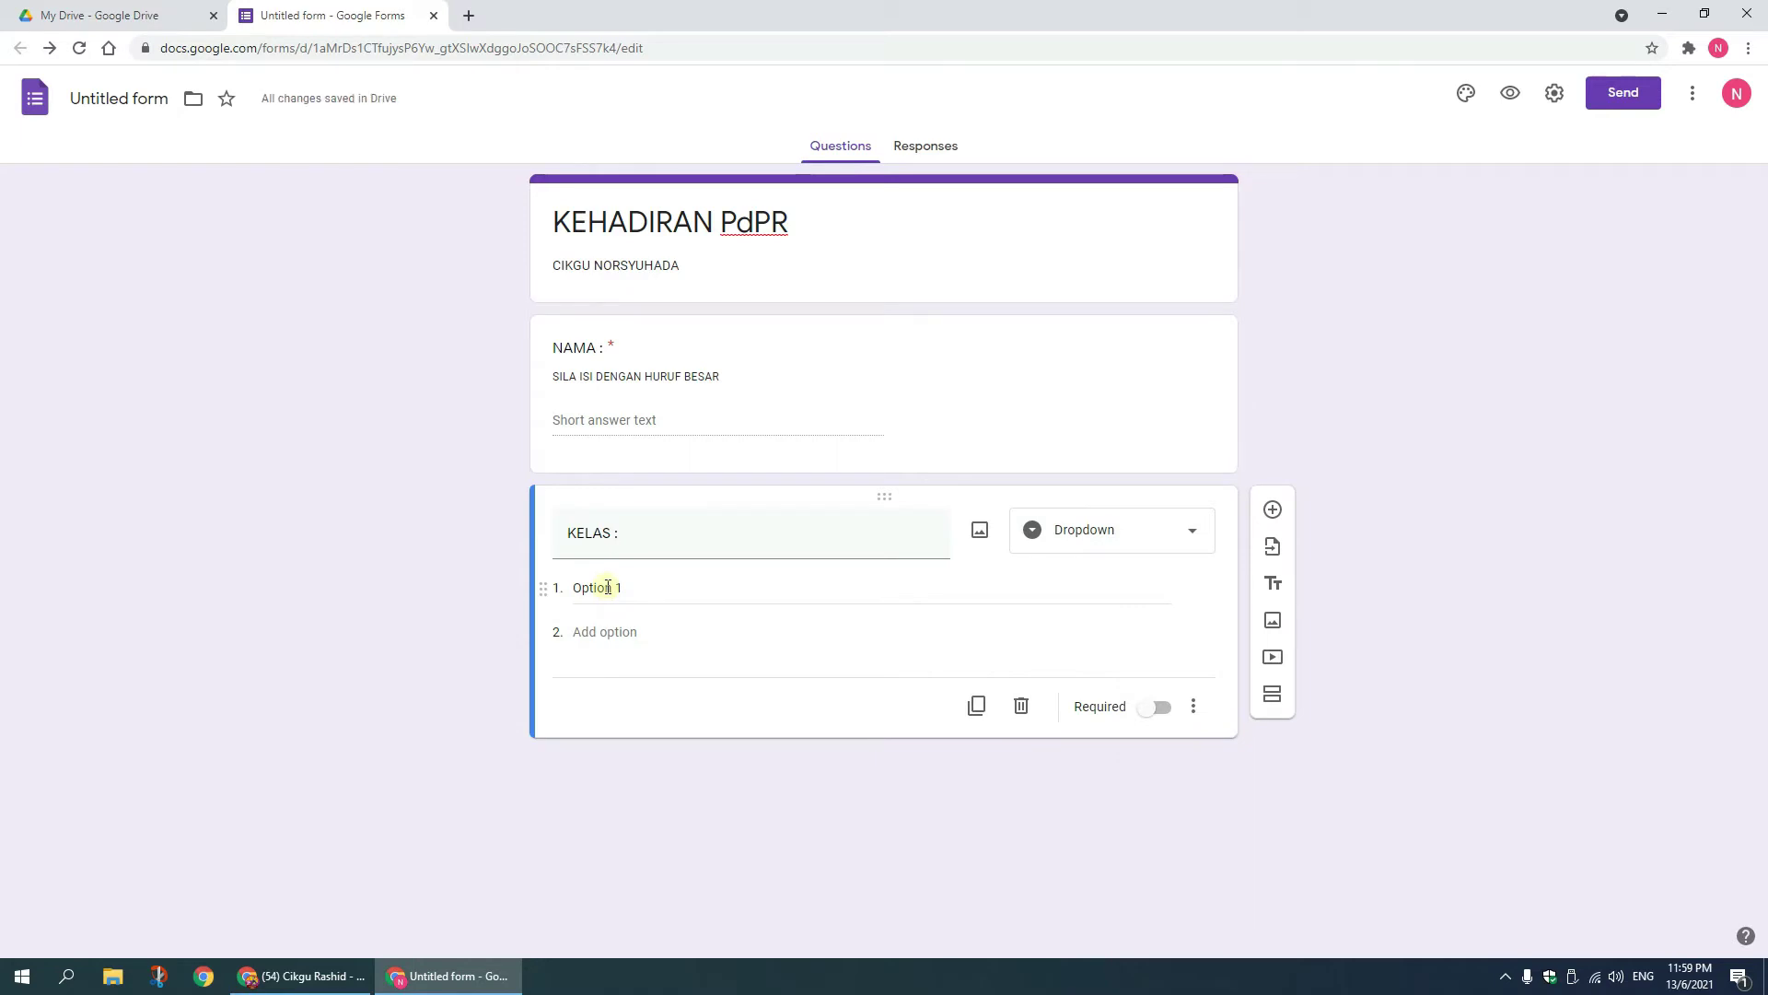
click(607, 587)
text(2 PINTAR 2 BESTARI 4 BESTARI)
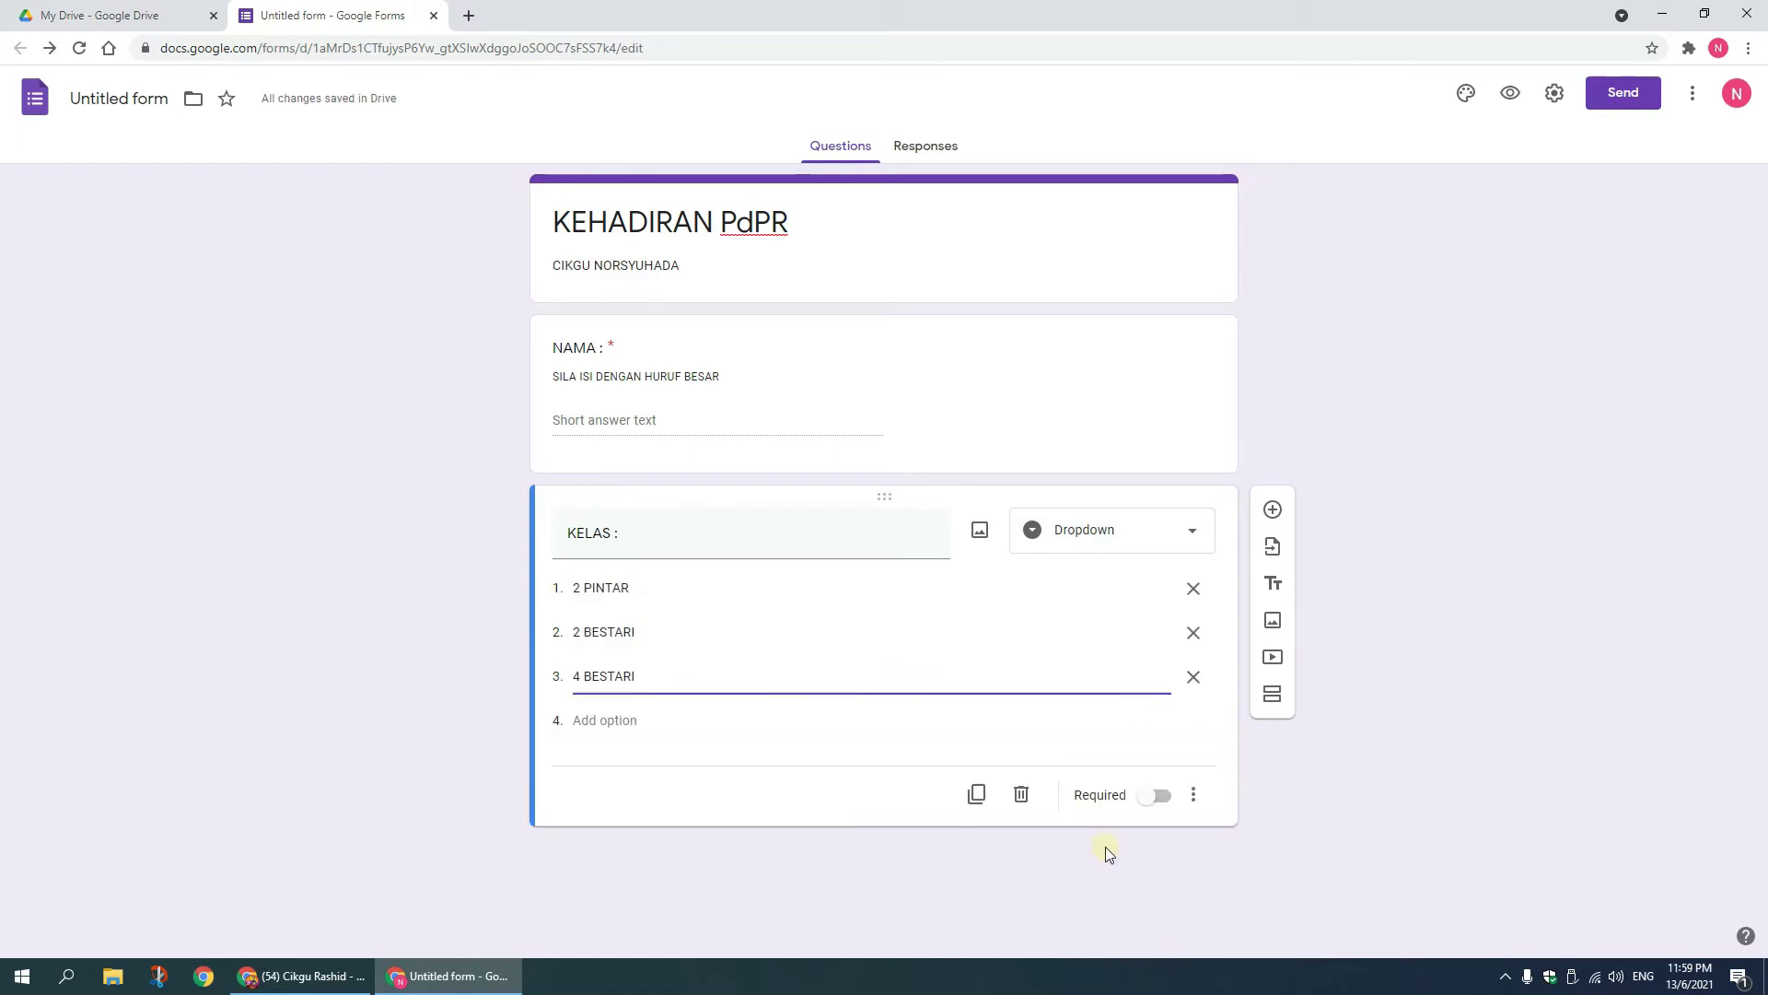
Step: Make KELAS required and give it the description 'SILA PILIH KELAS'
click(1152, 797)
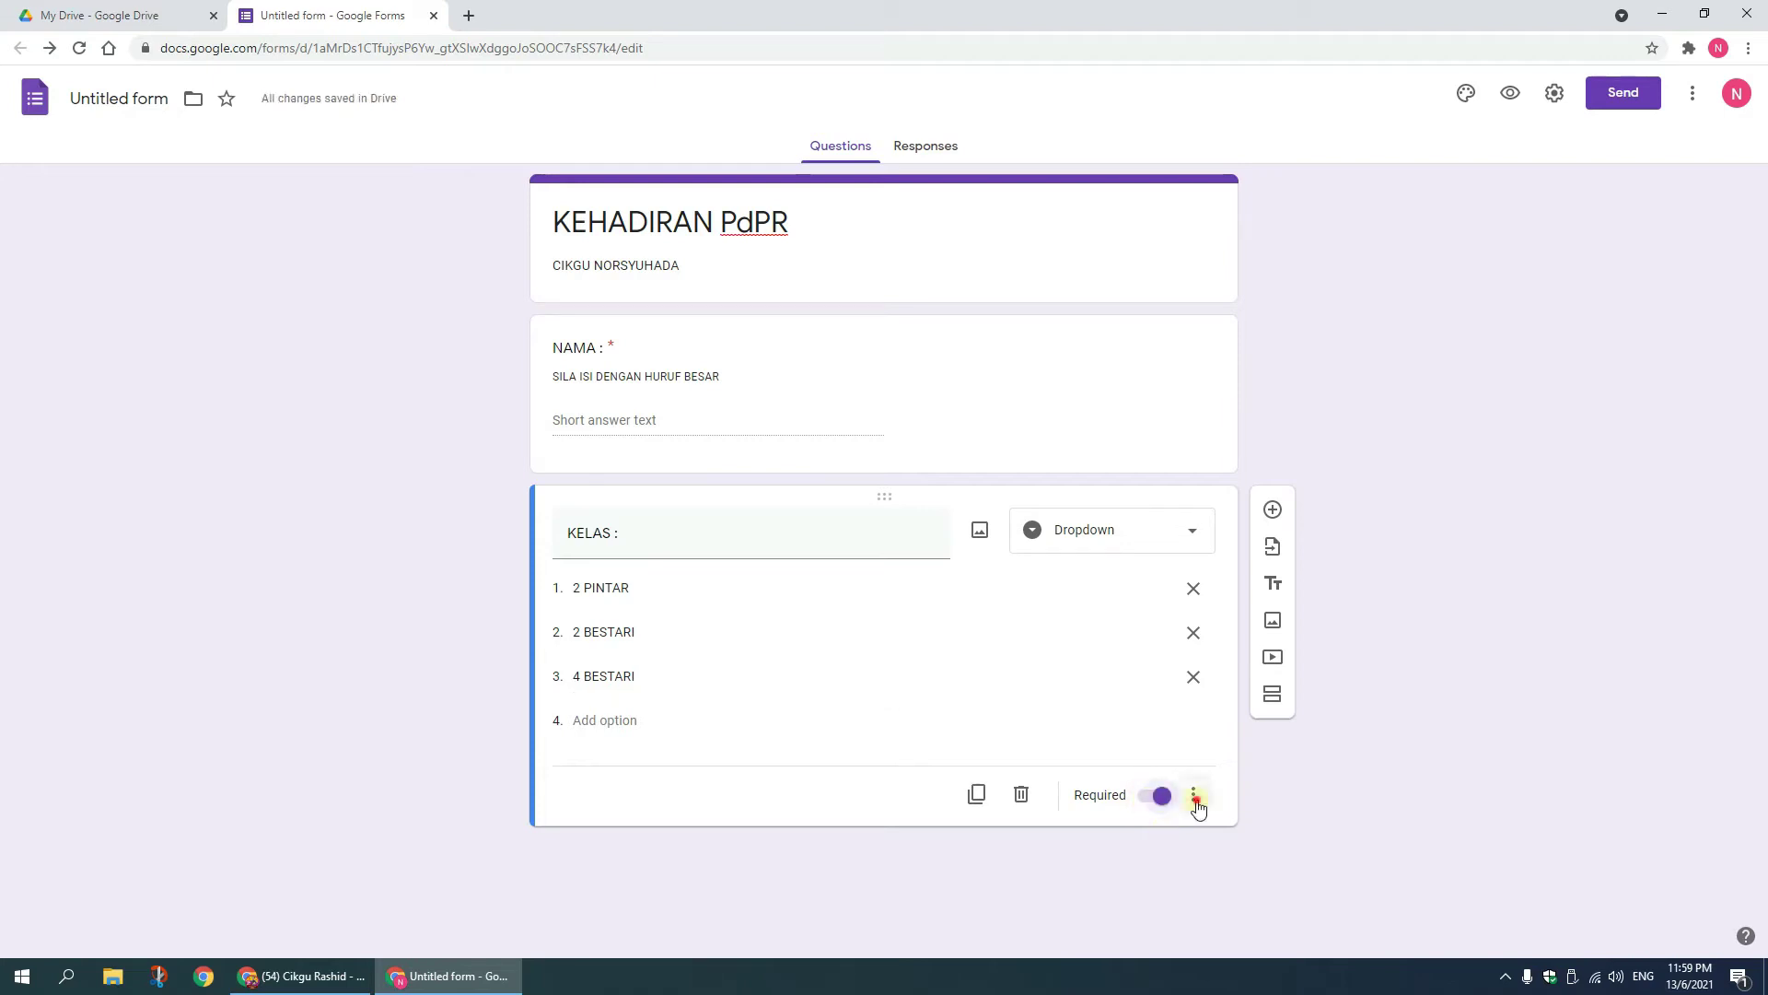
click(1195, 800)
click(1086, 802)
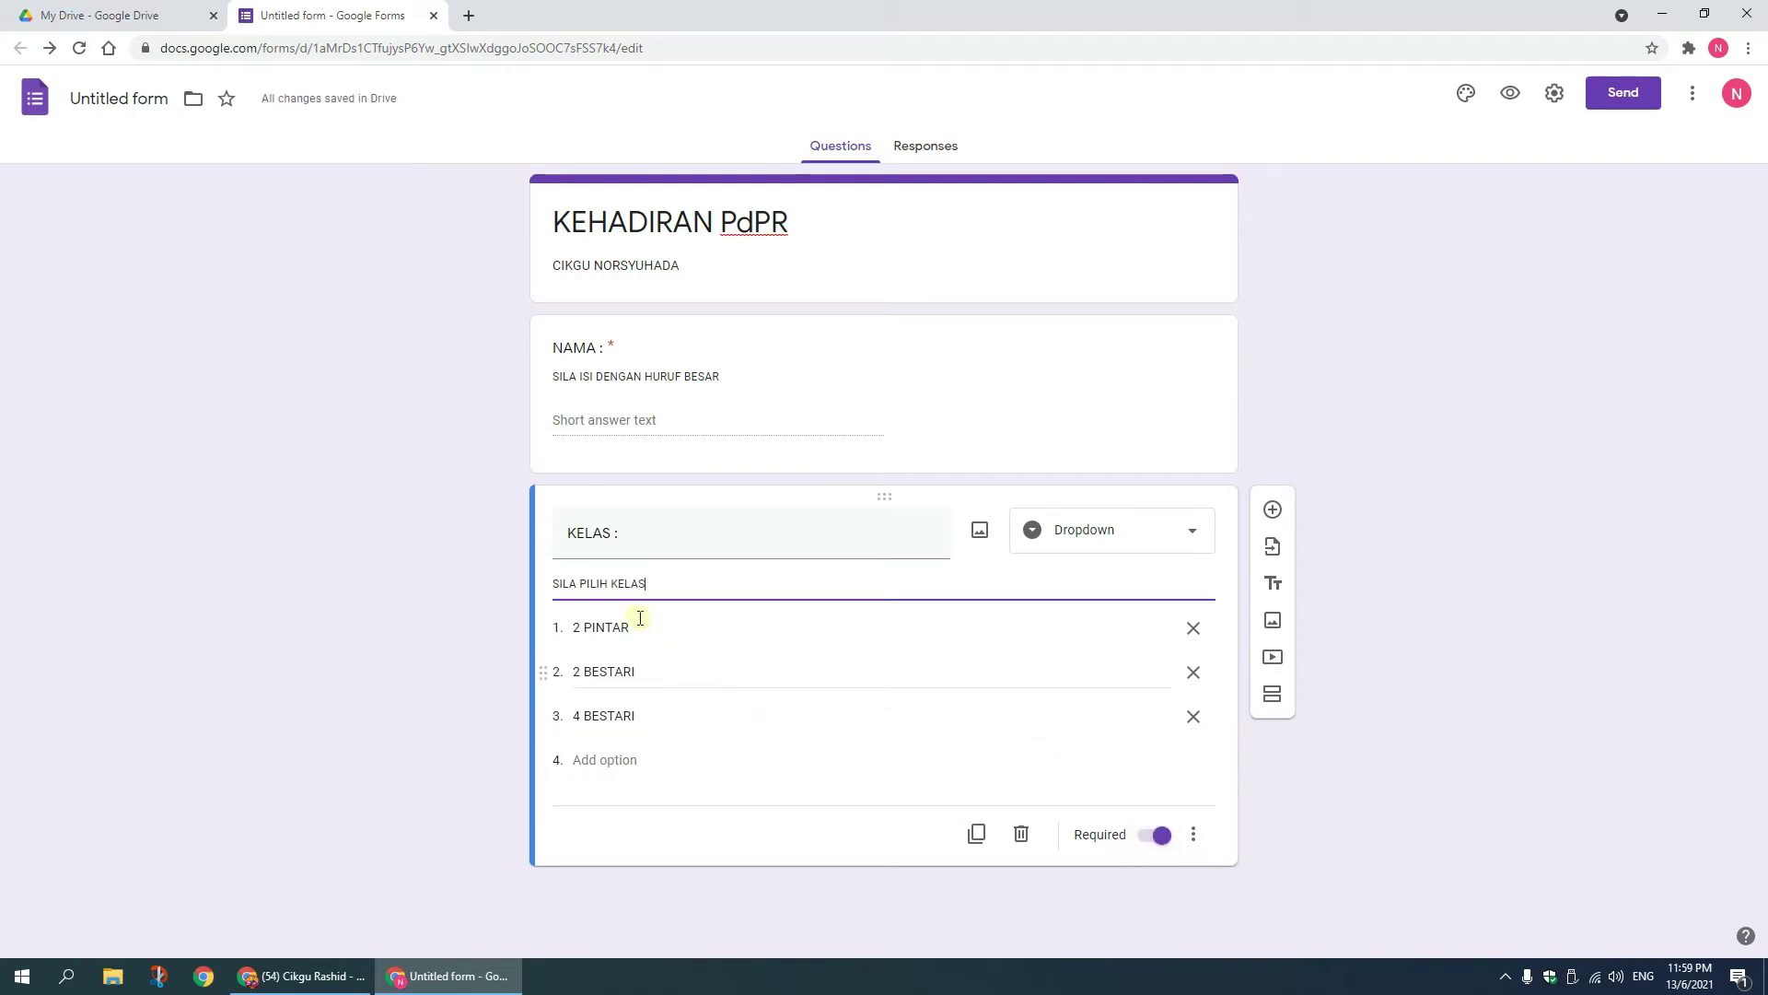
click(1417, 691)
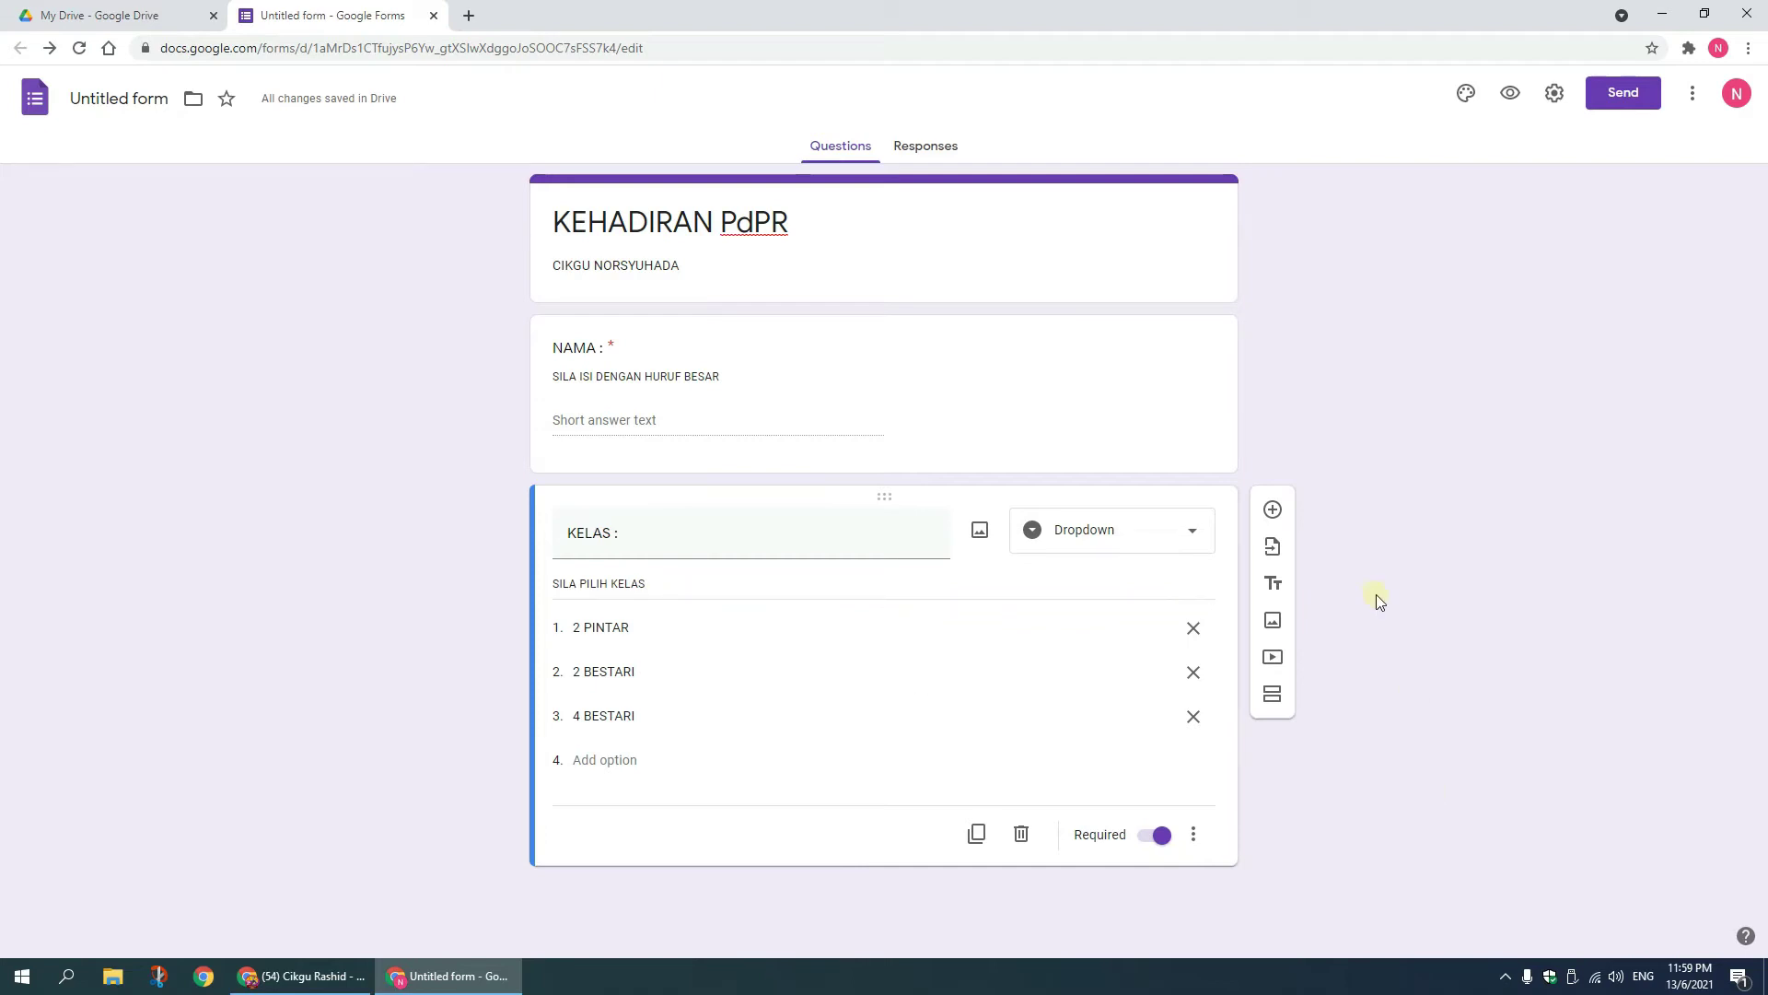
Step: Add a dropdown question 'MATA PELAJARAN :' for BAHASA MELAYU, MATEMATIK and MUZIK
click(1274, 512)
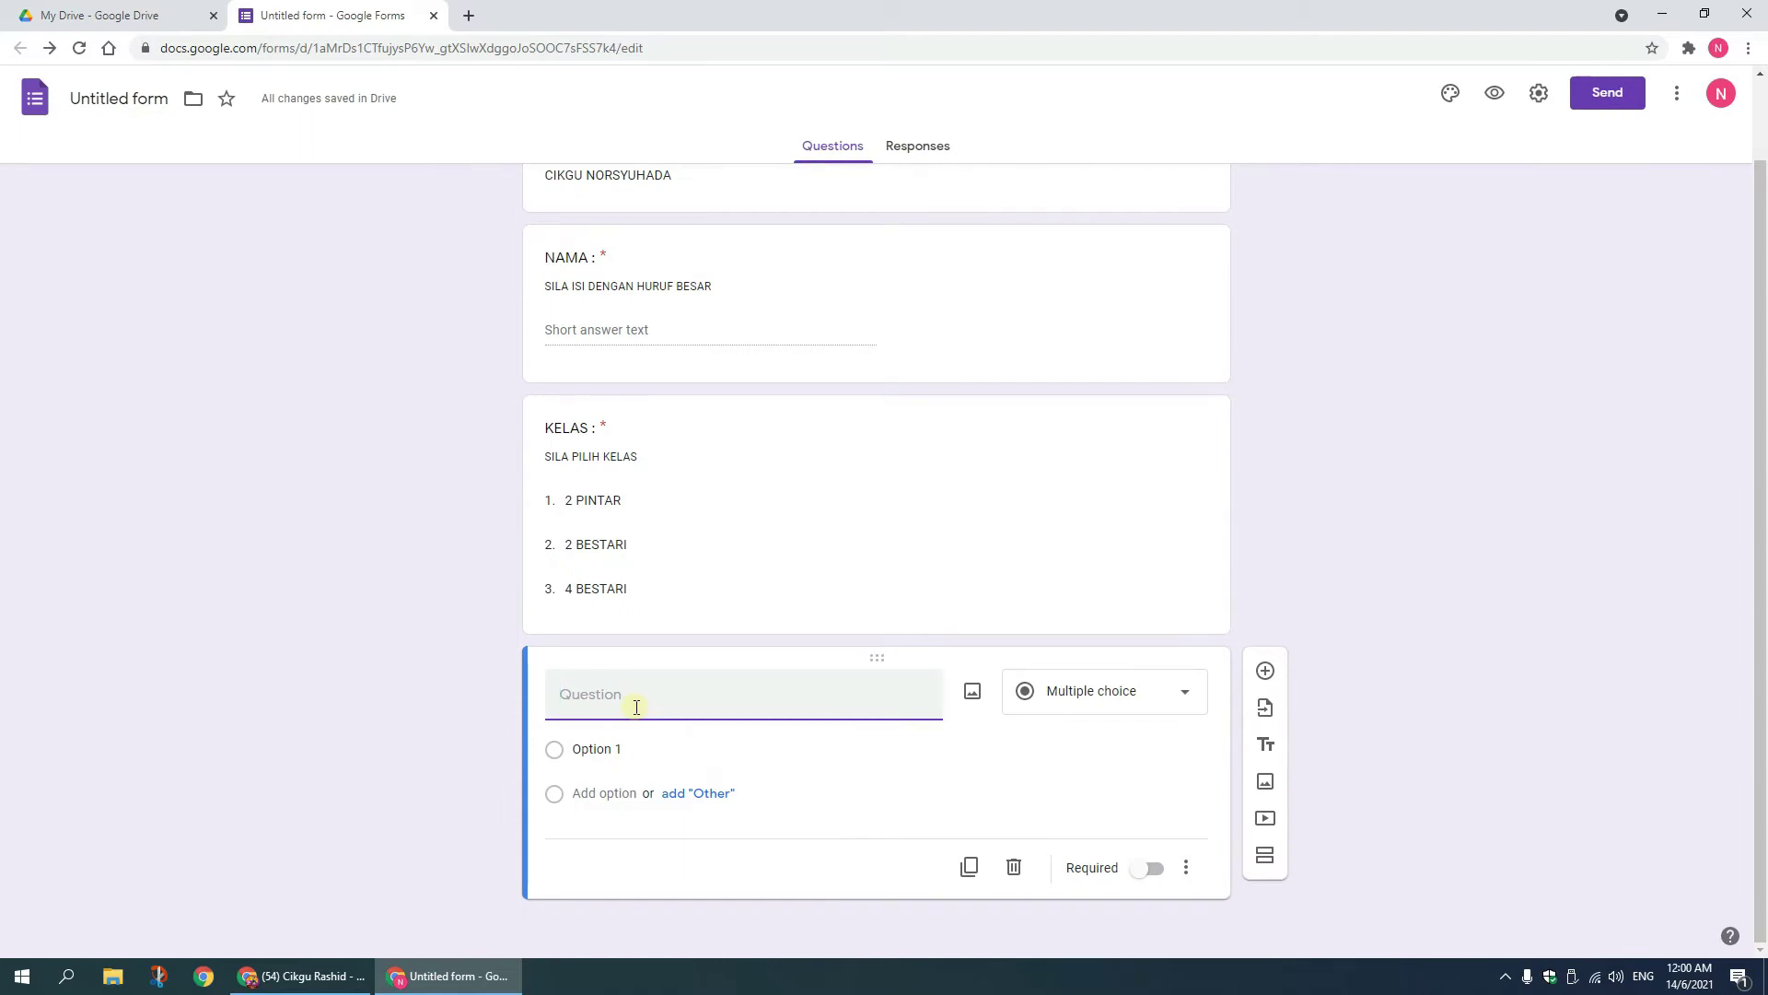
text(MATA PELAJARAN :)
click(1161, 704)
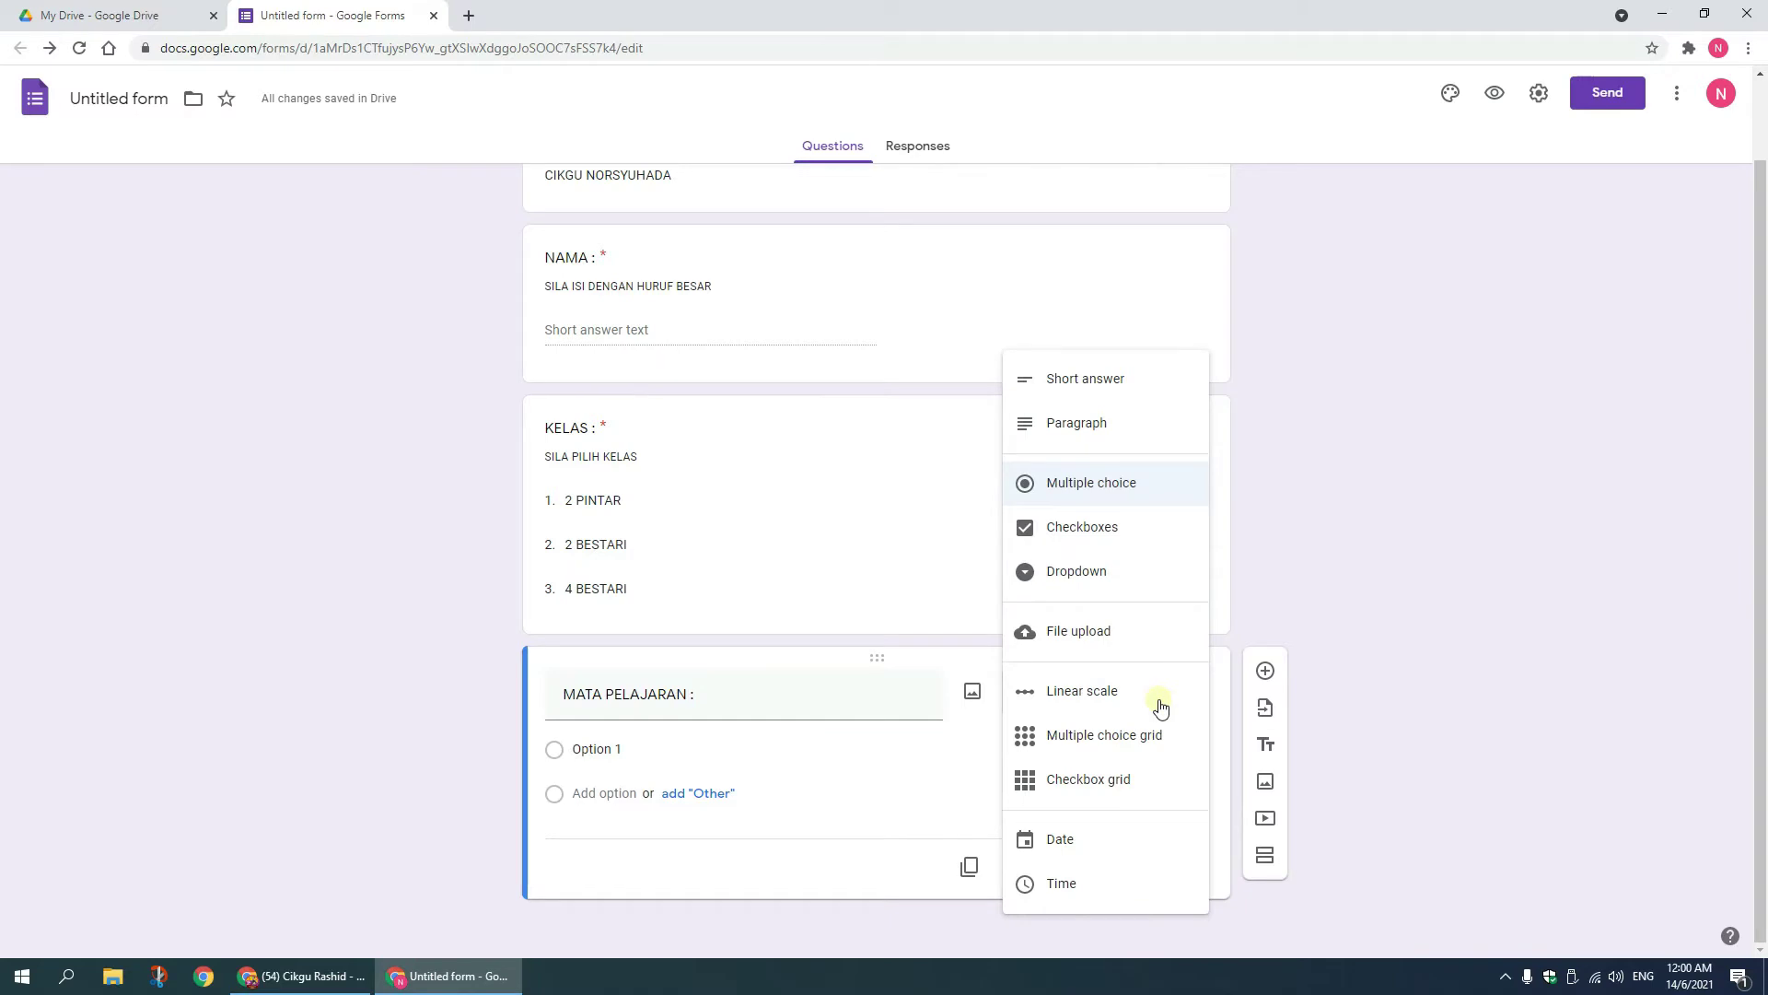
click(1133, 578)
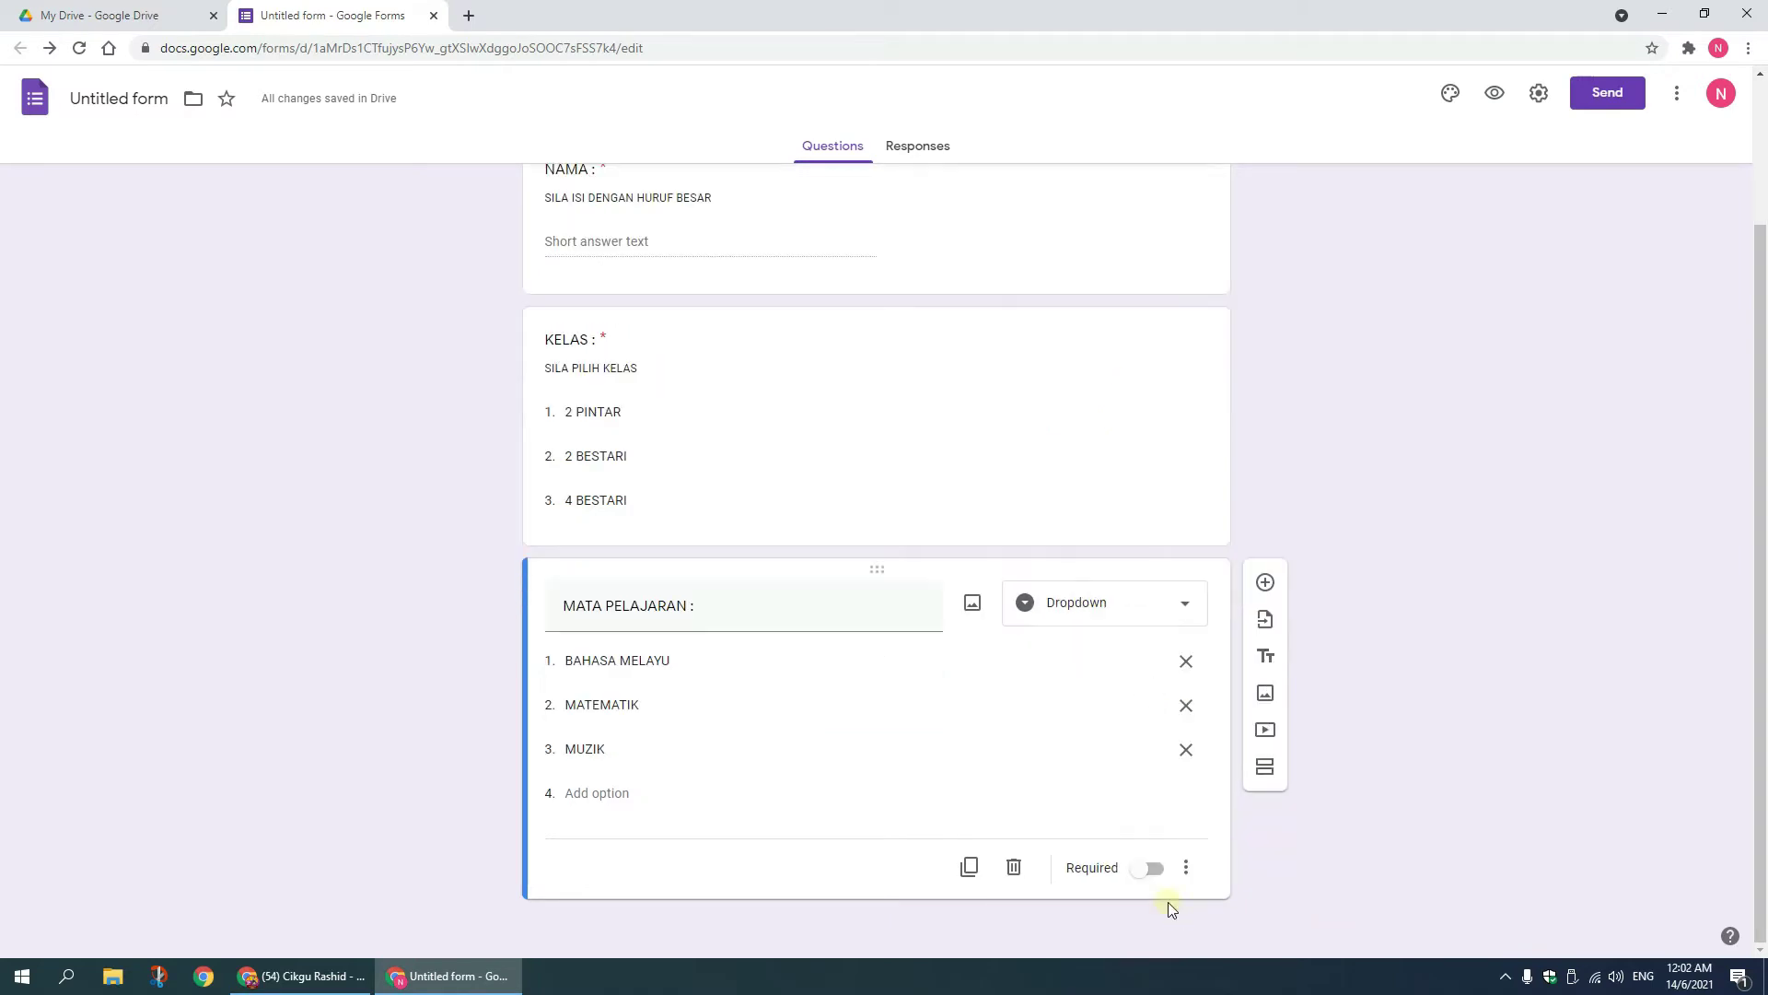
Step: Make MATA PELAJARAN required with the description 'SILA PILIH MATA PELAJARAN'
click(1150, 875)
click(1188, 869)
click(1251, 816)
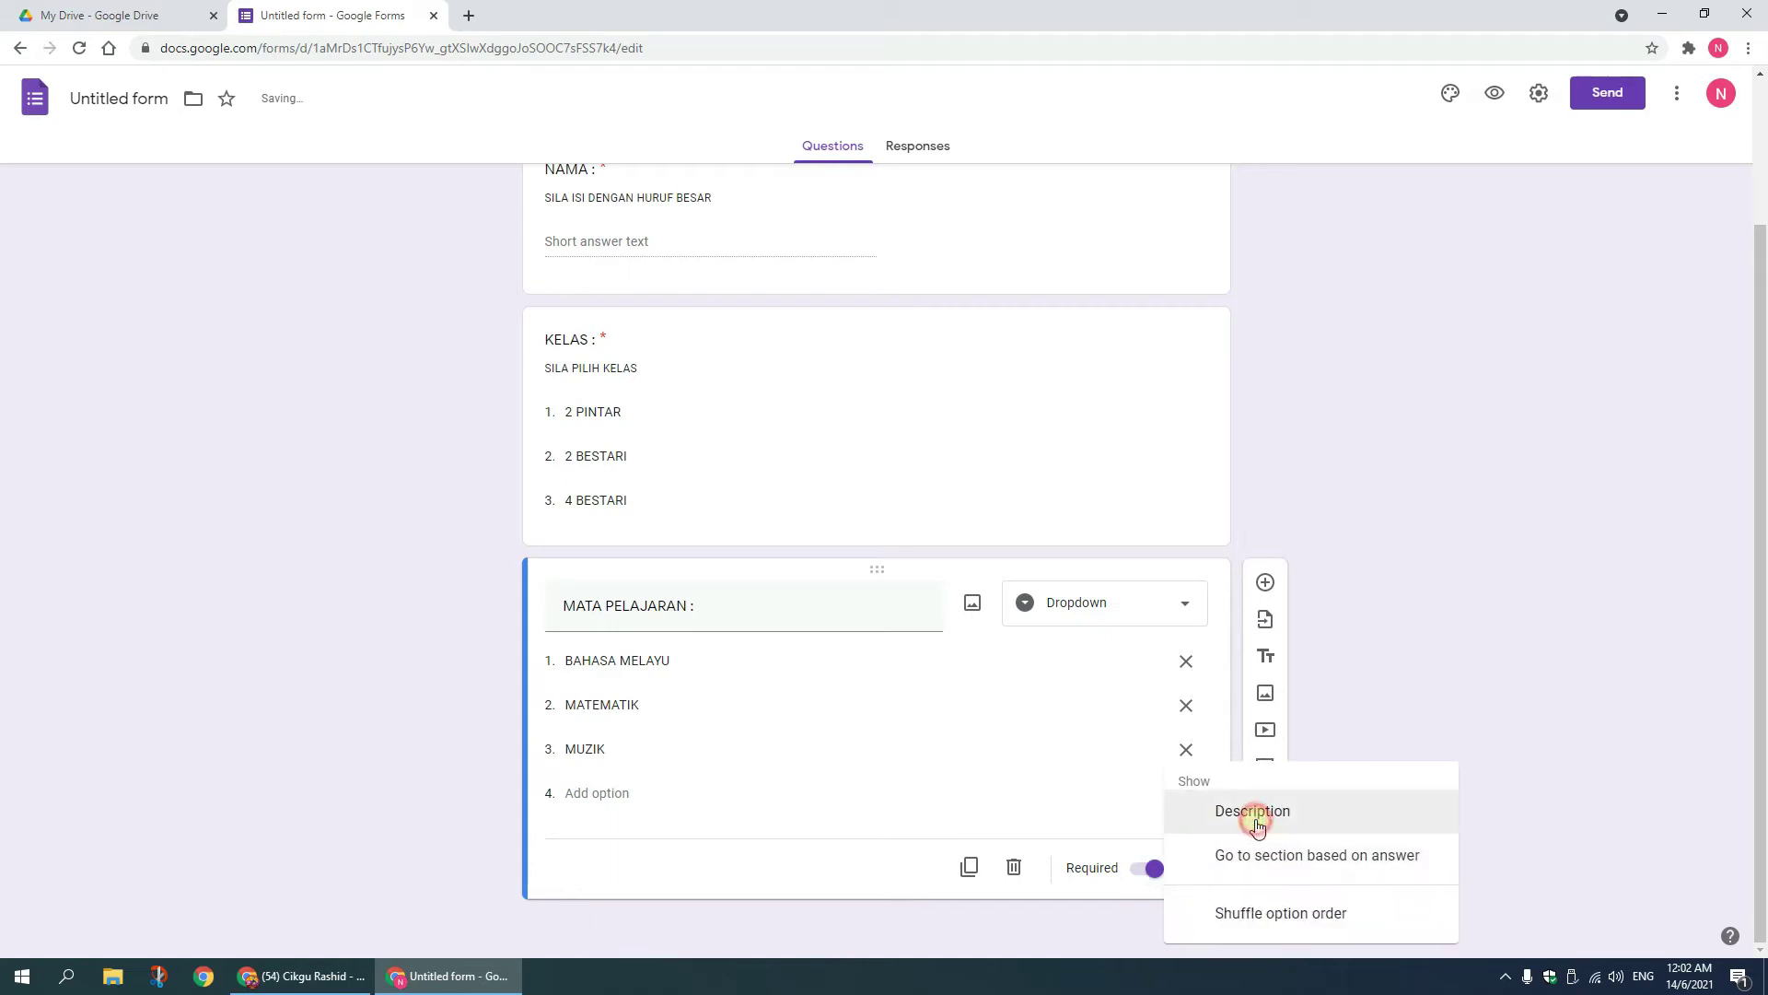
text(SILA PILIH MATA PELAJARAN)
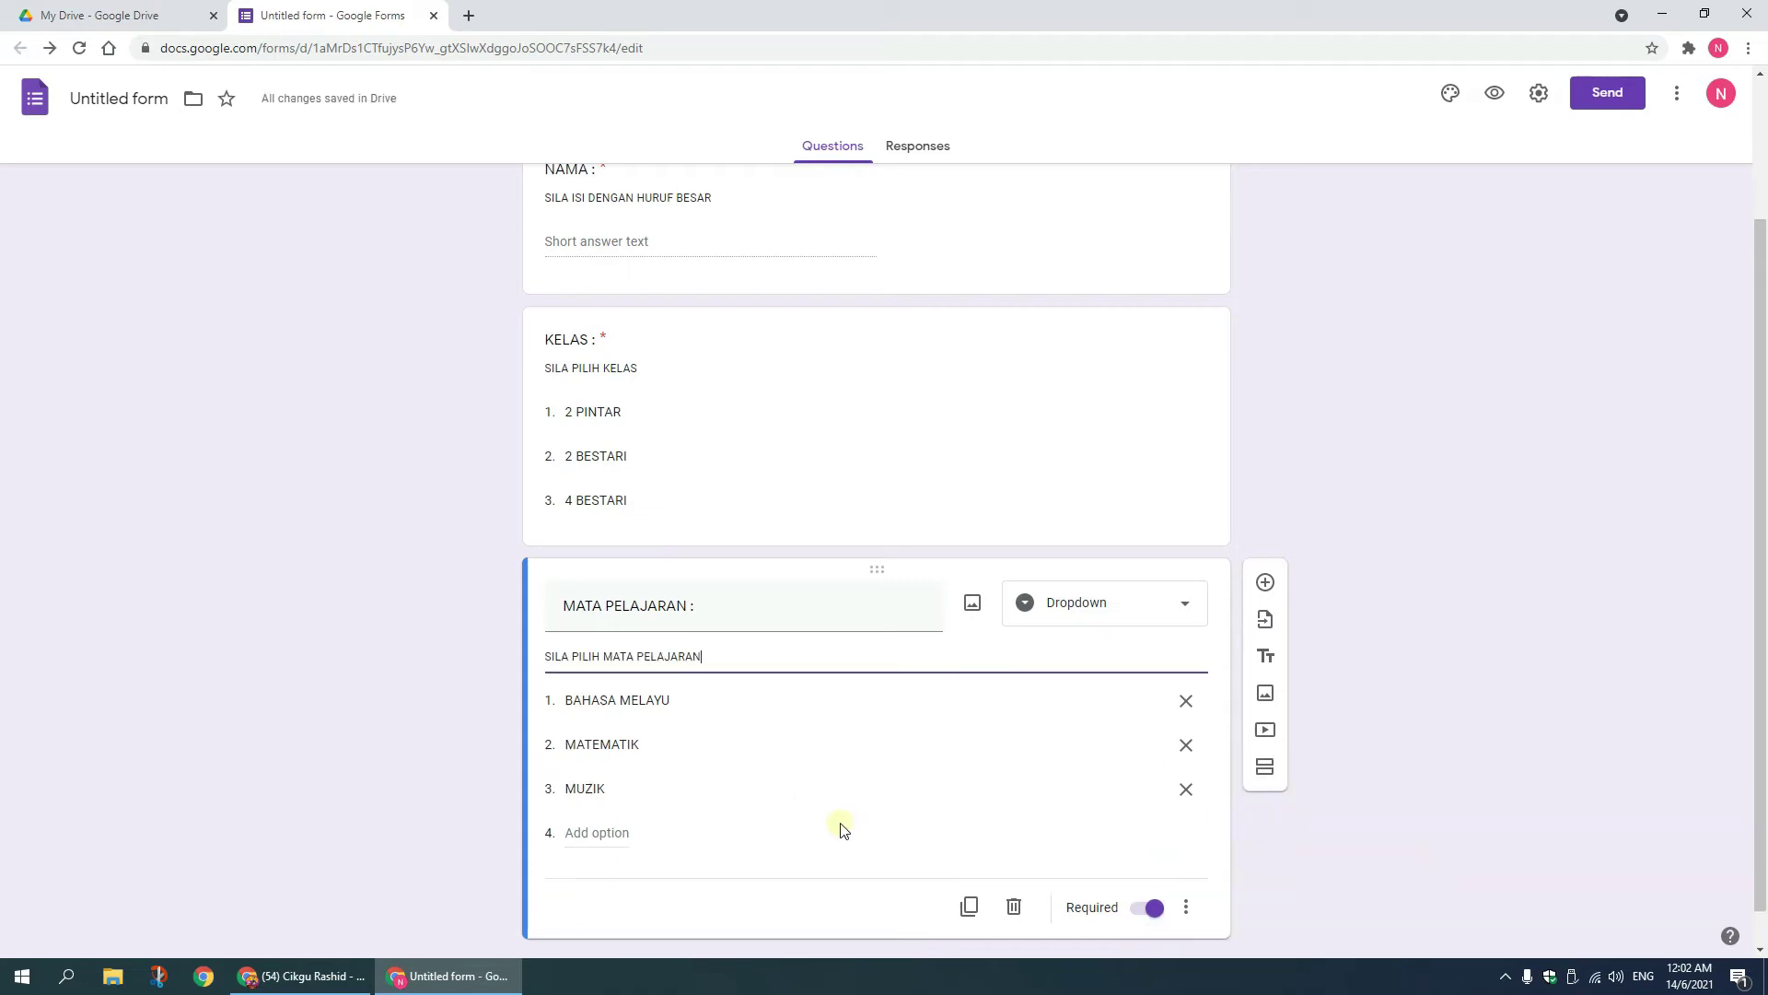
click(1431, 852)
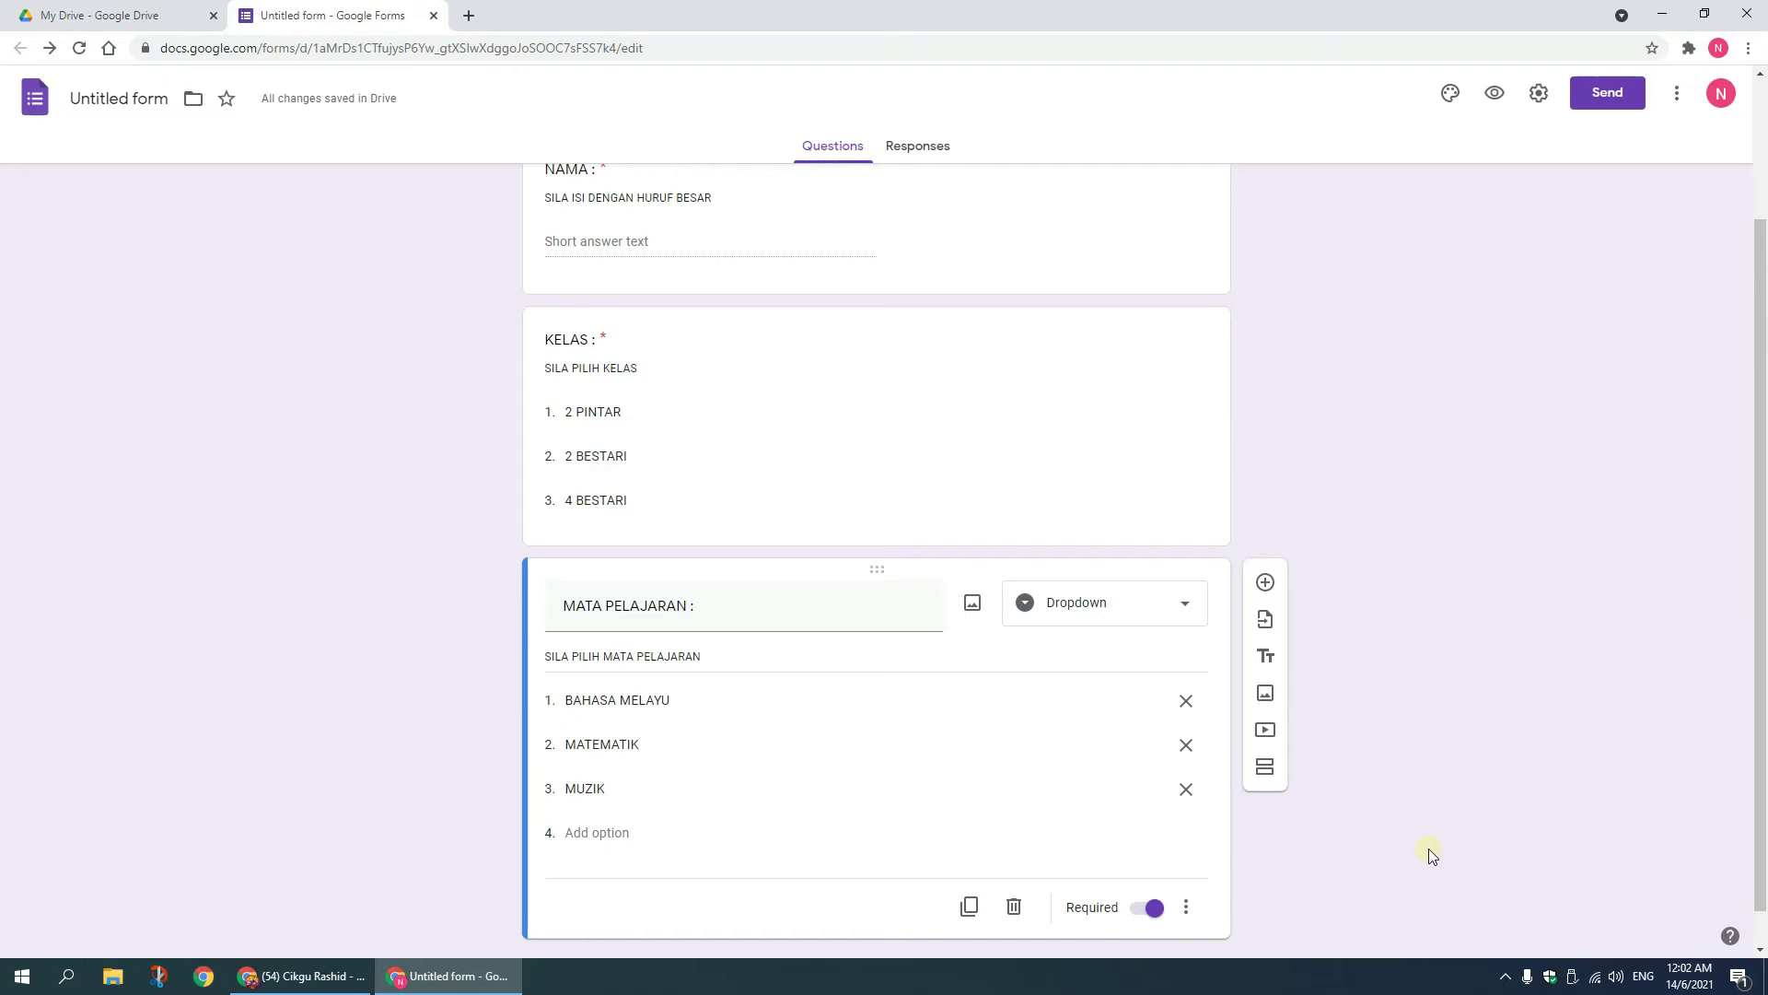
scroll(1413, 182, up, 2)
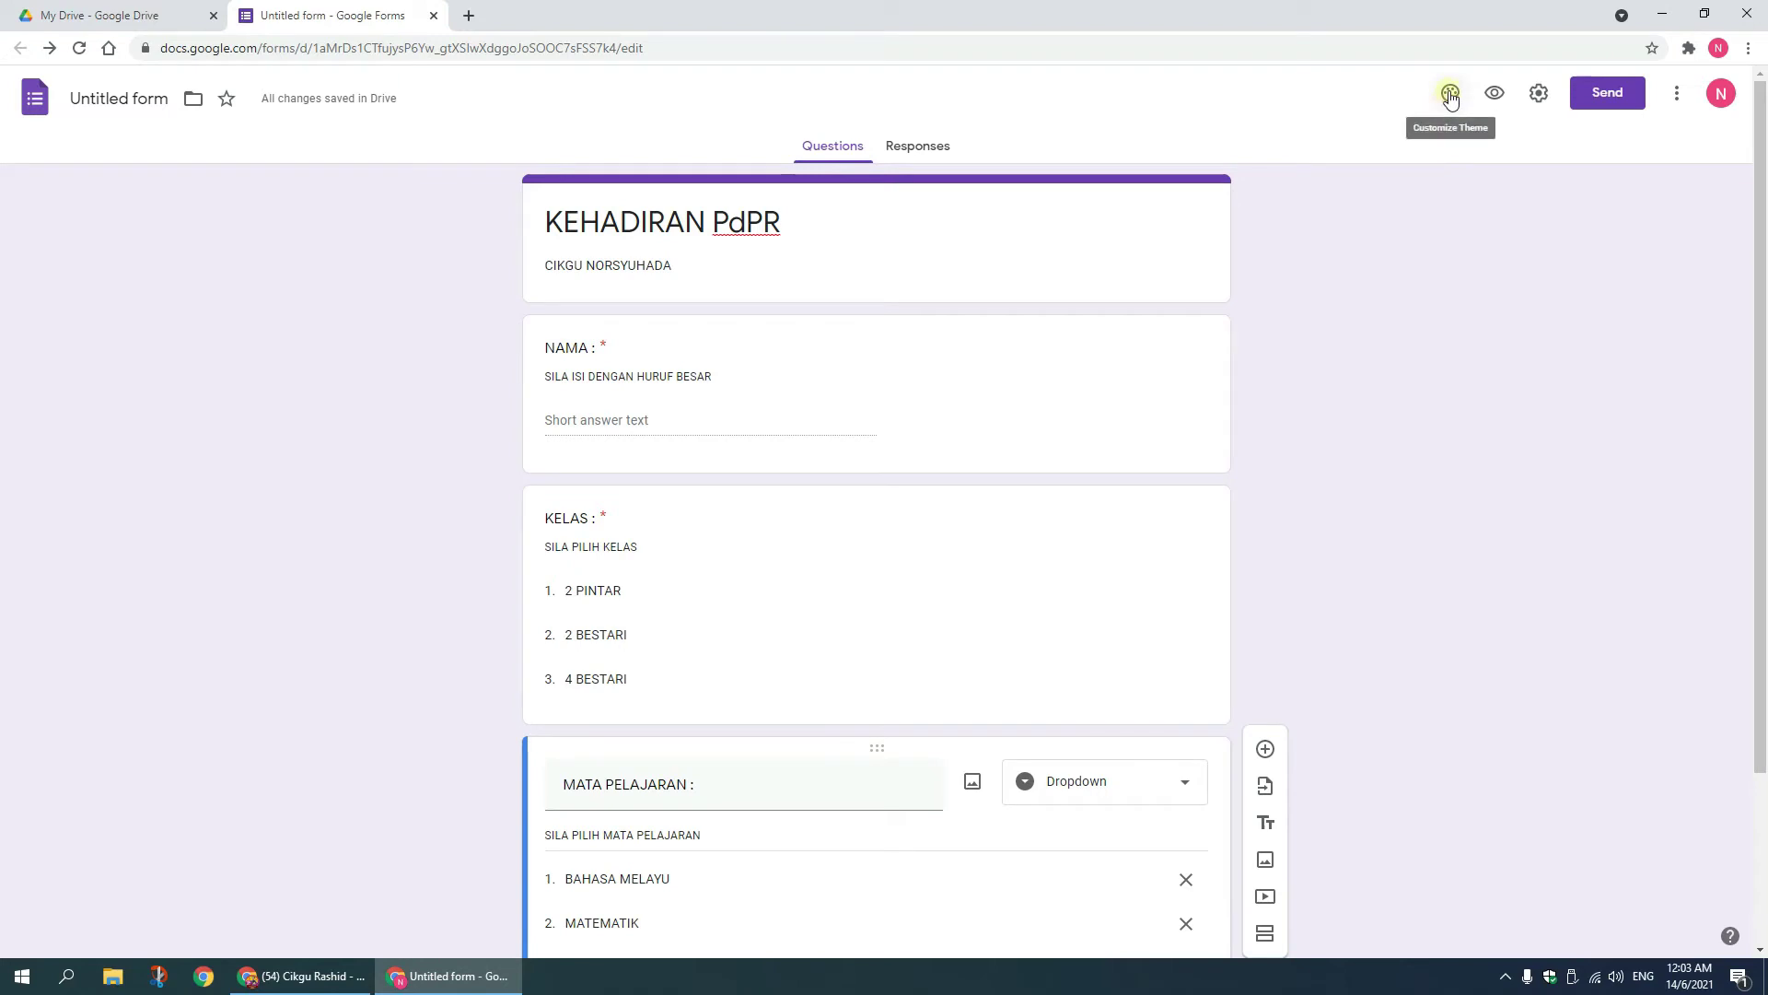
Step: Set the form's header image to the colourful candy picture
click(1450, 96)
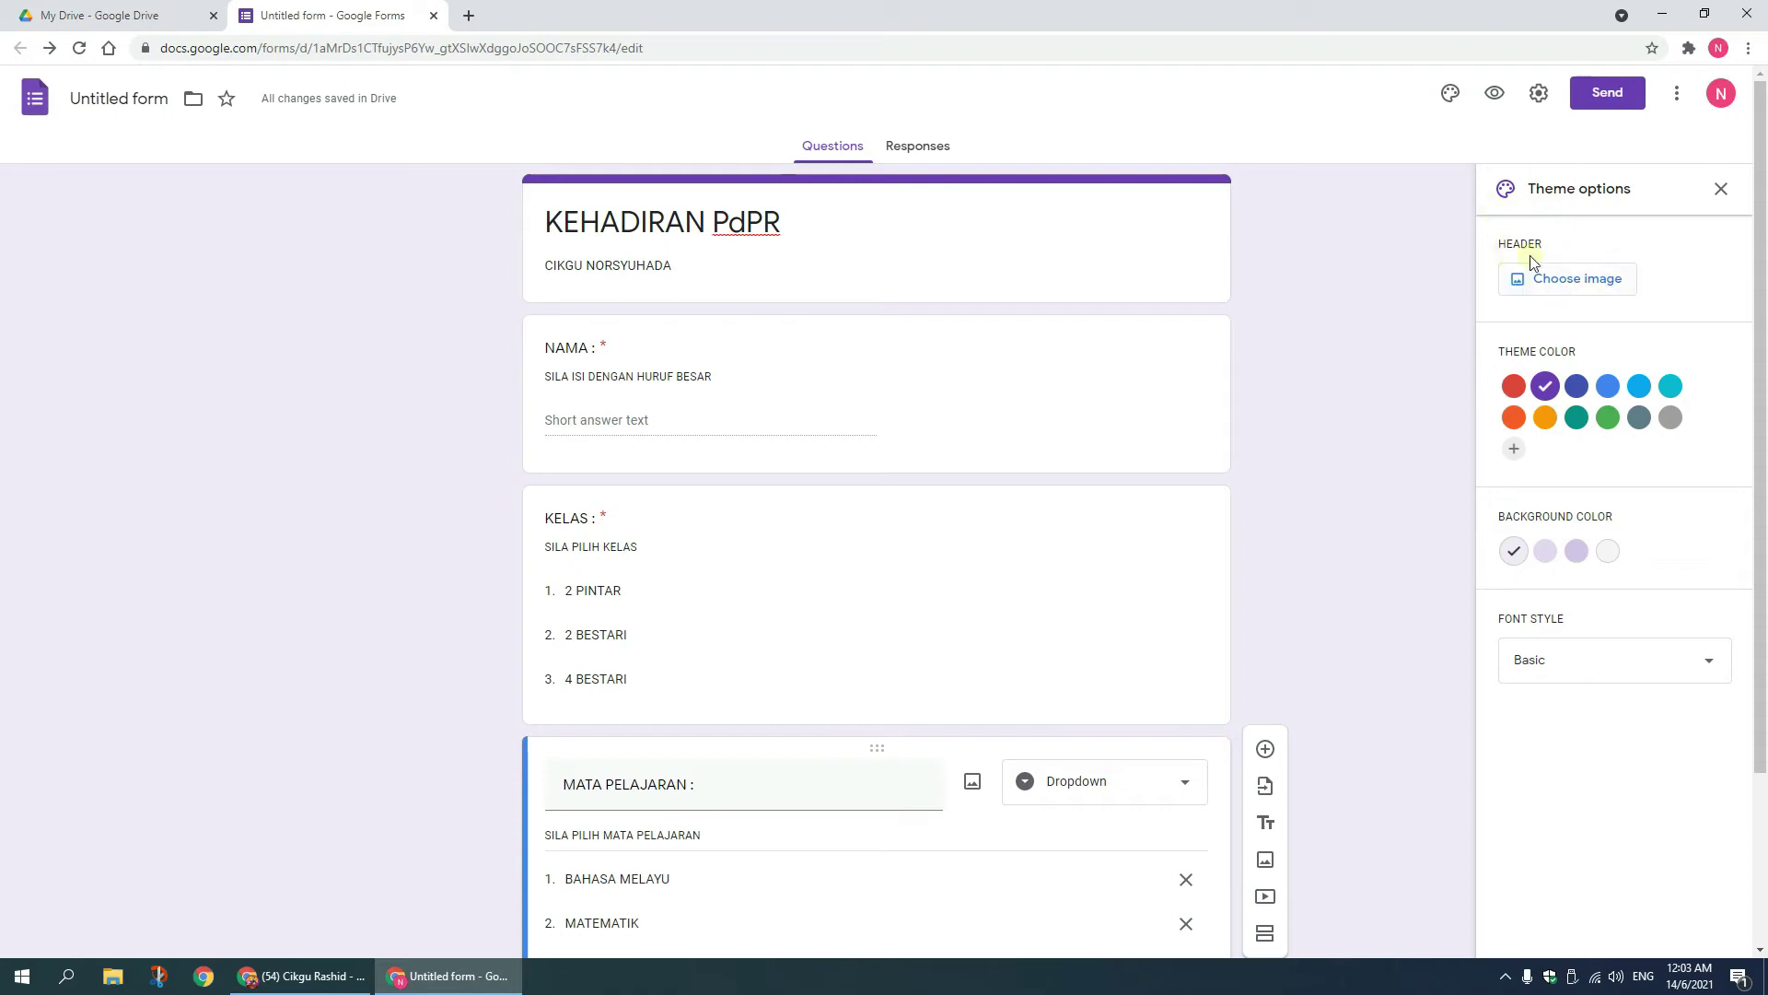
click(1592, 281)
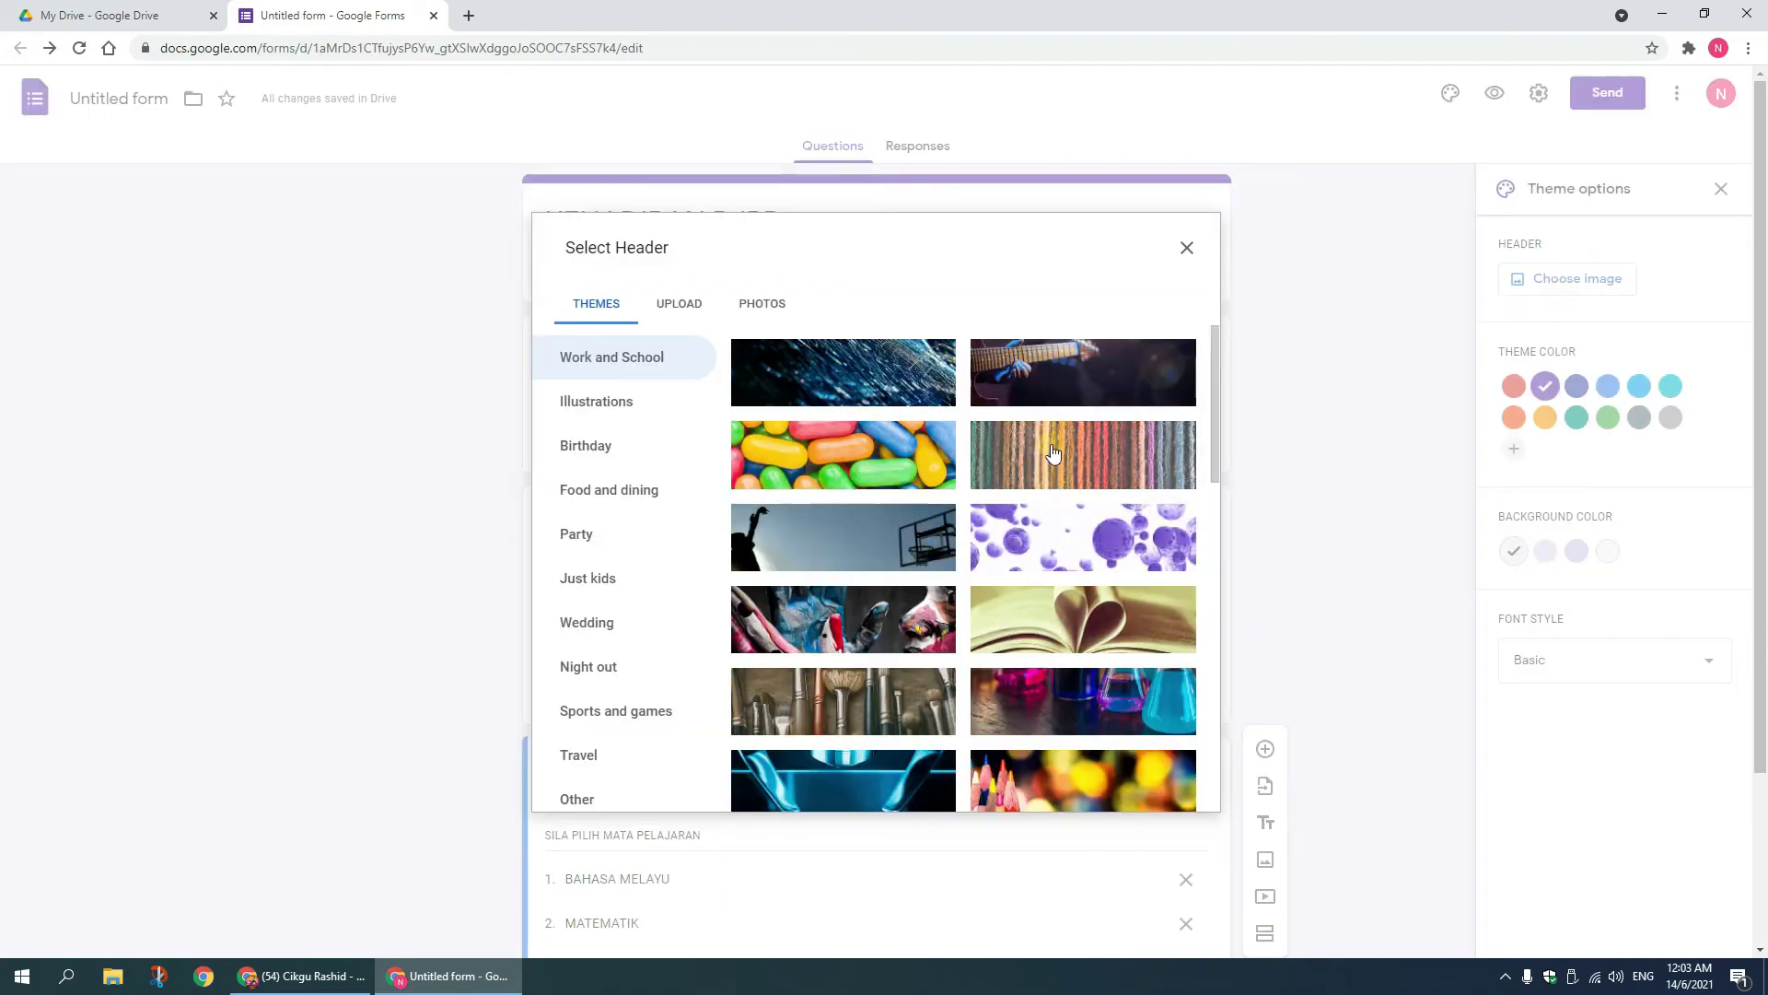
click(855, 450)
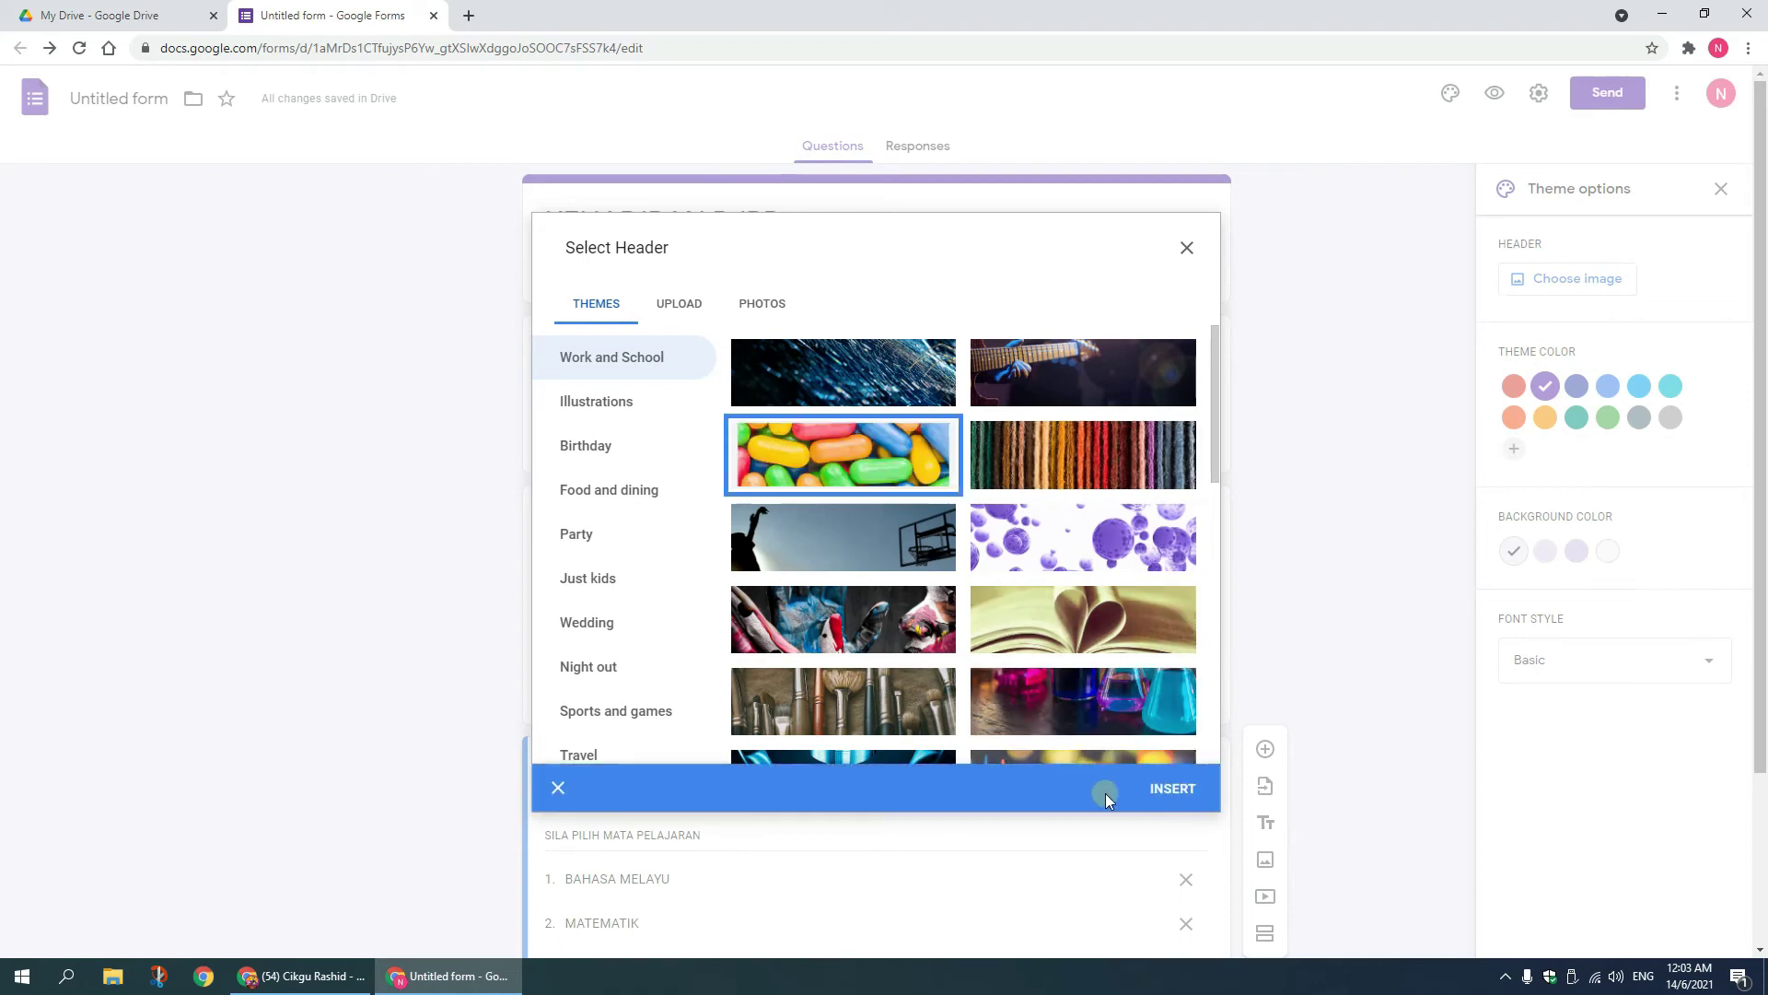
click(1167, 791)
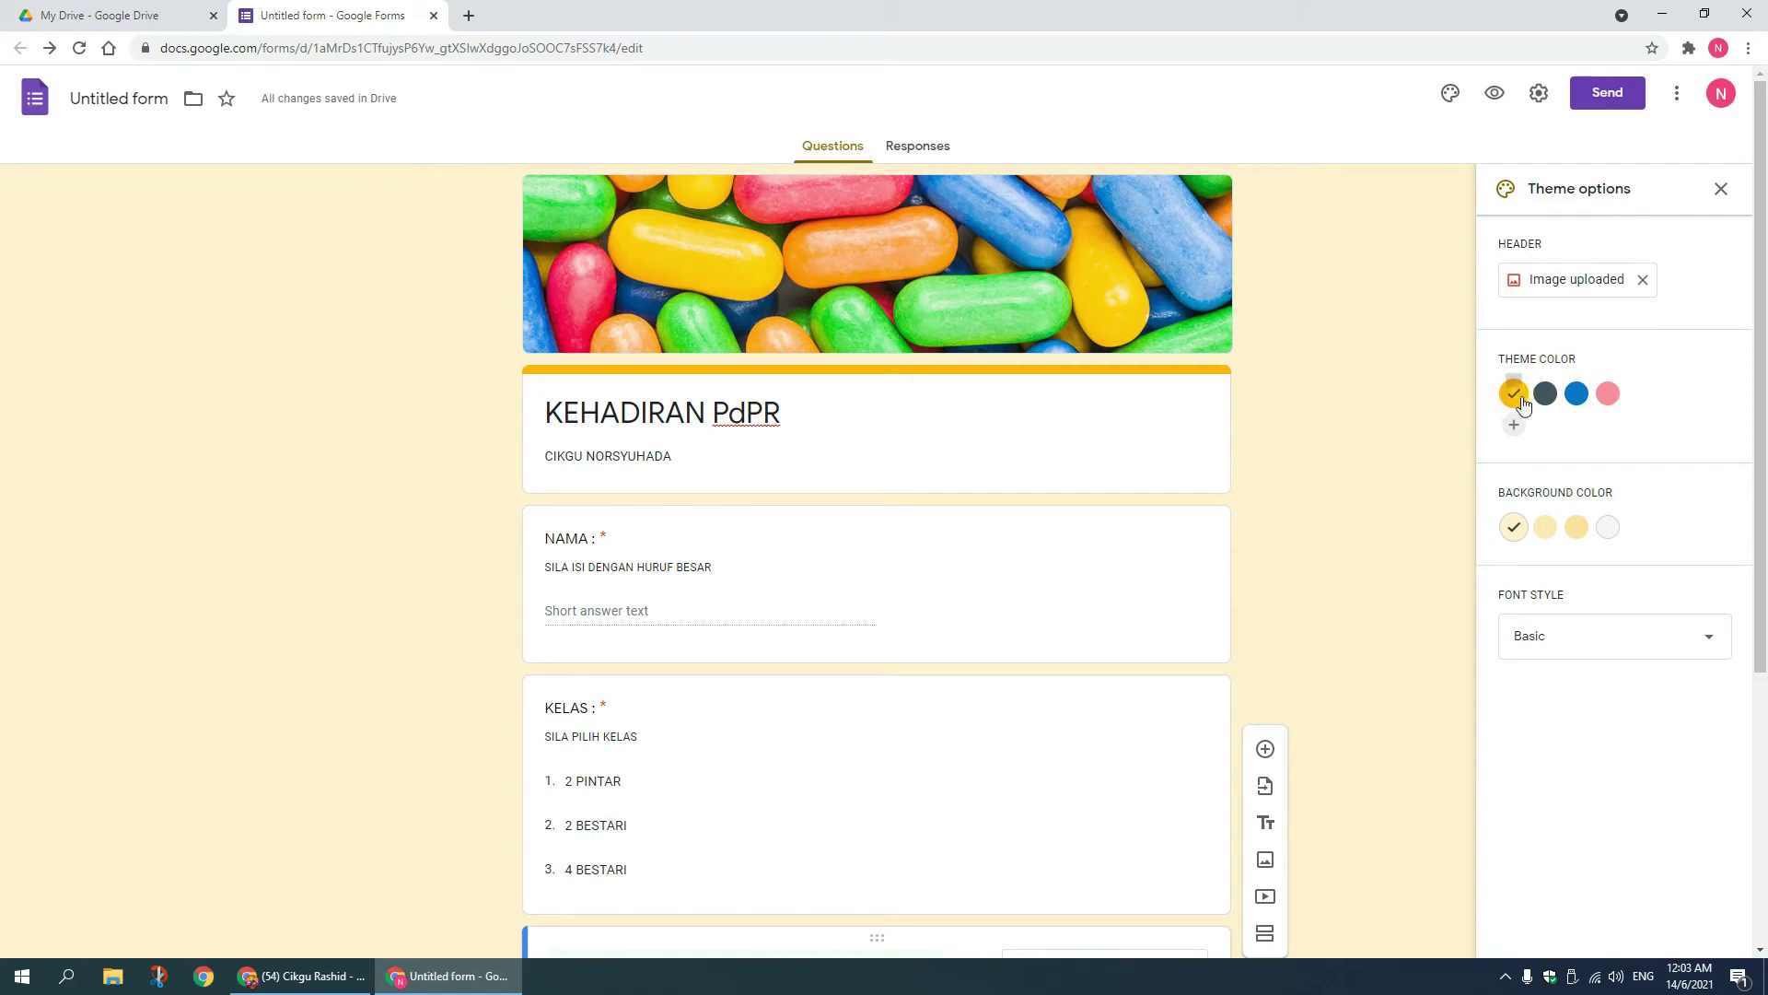
Step: Change the theme colour to pink with a deeper pink background
click(1611, 396)
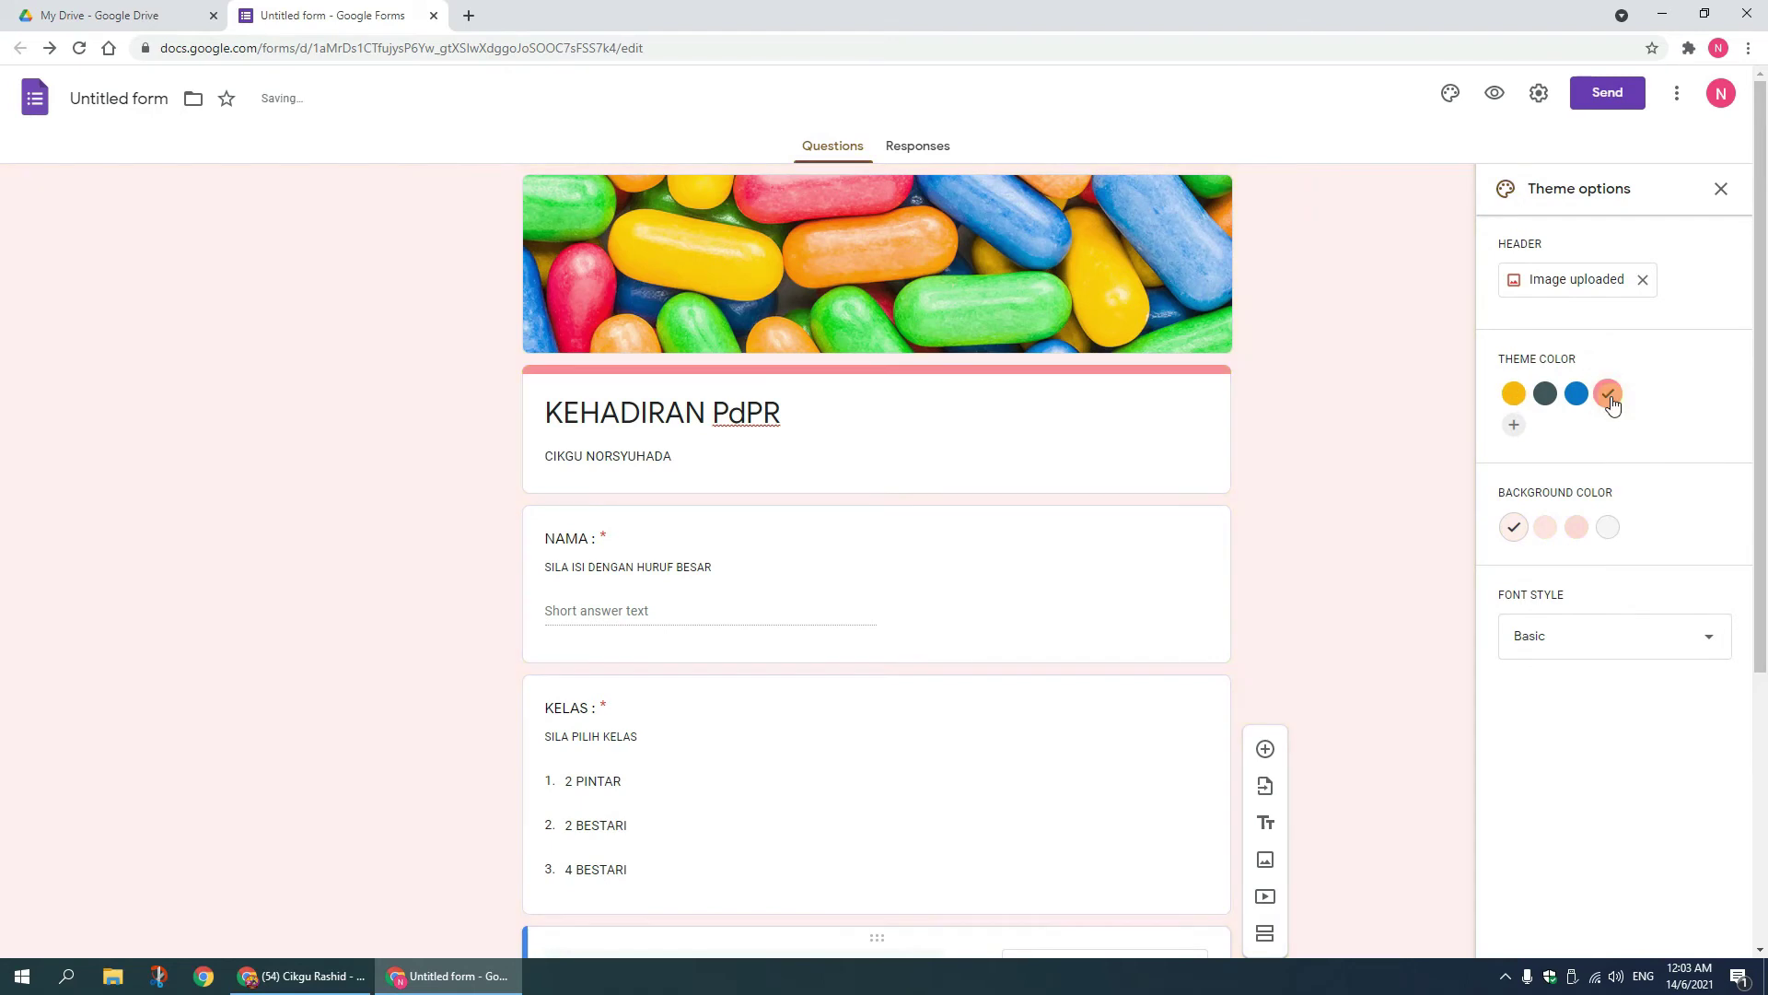
click(1577, 529)
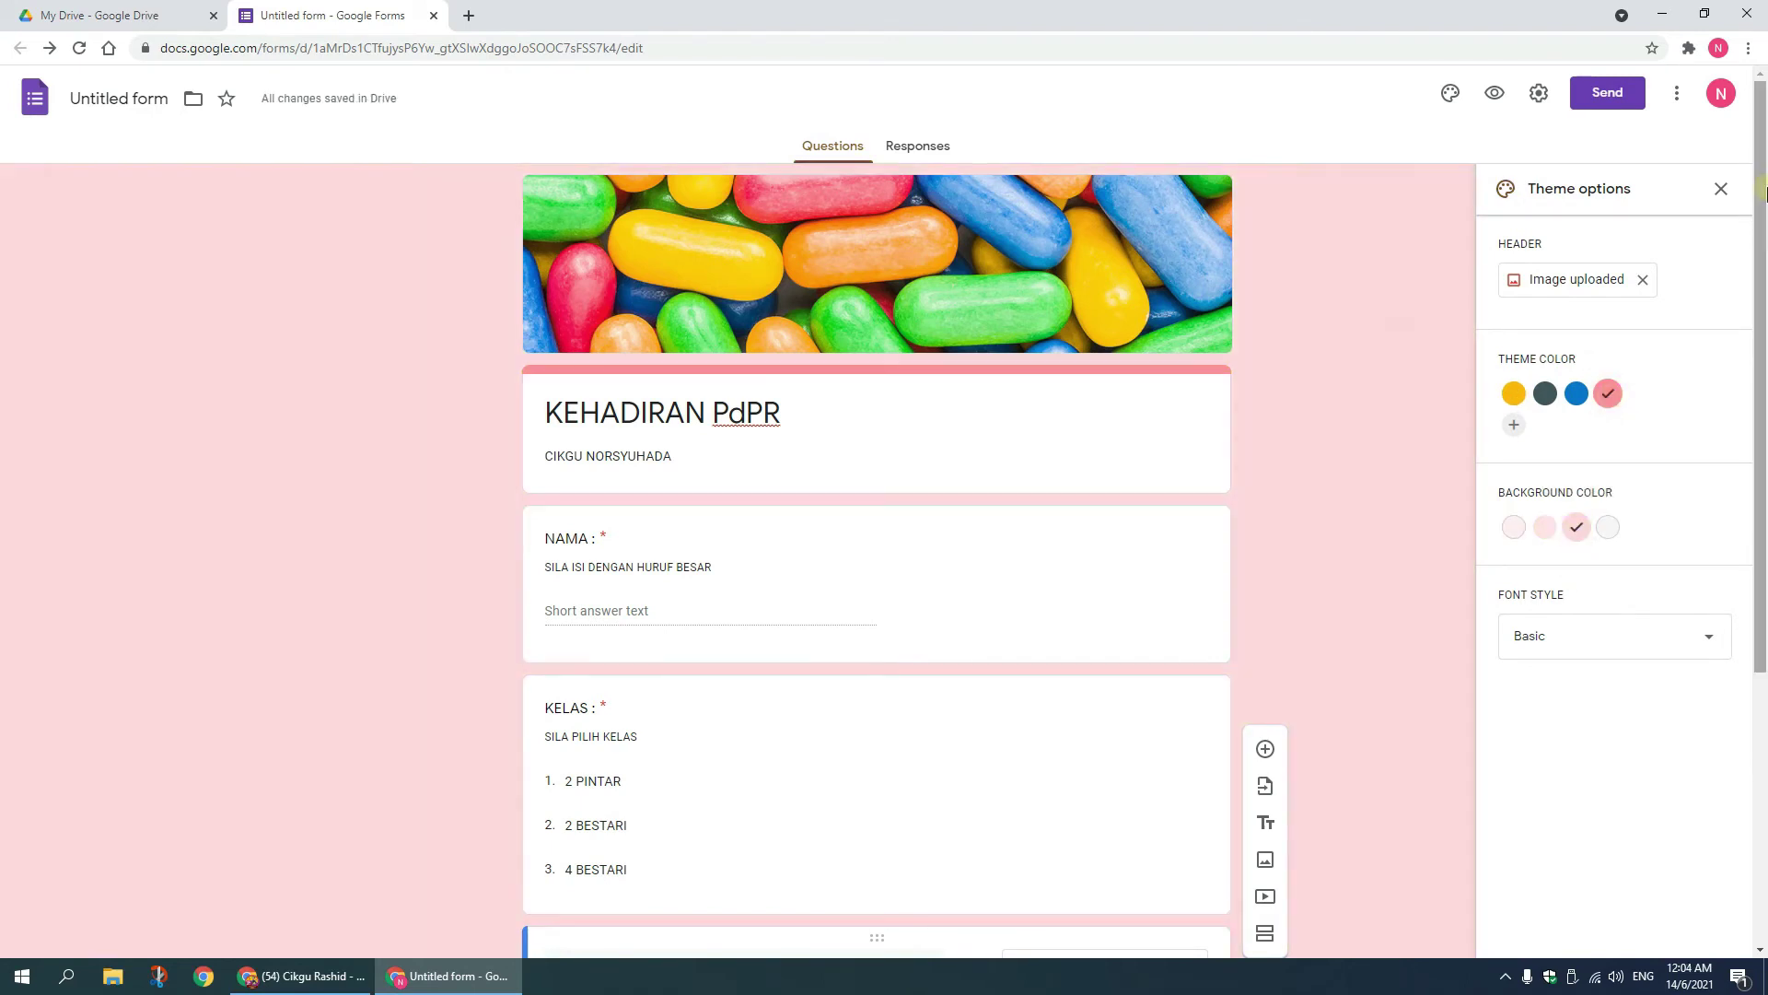
click(1722, 190)
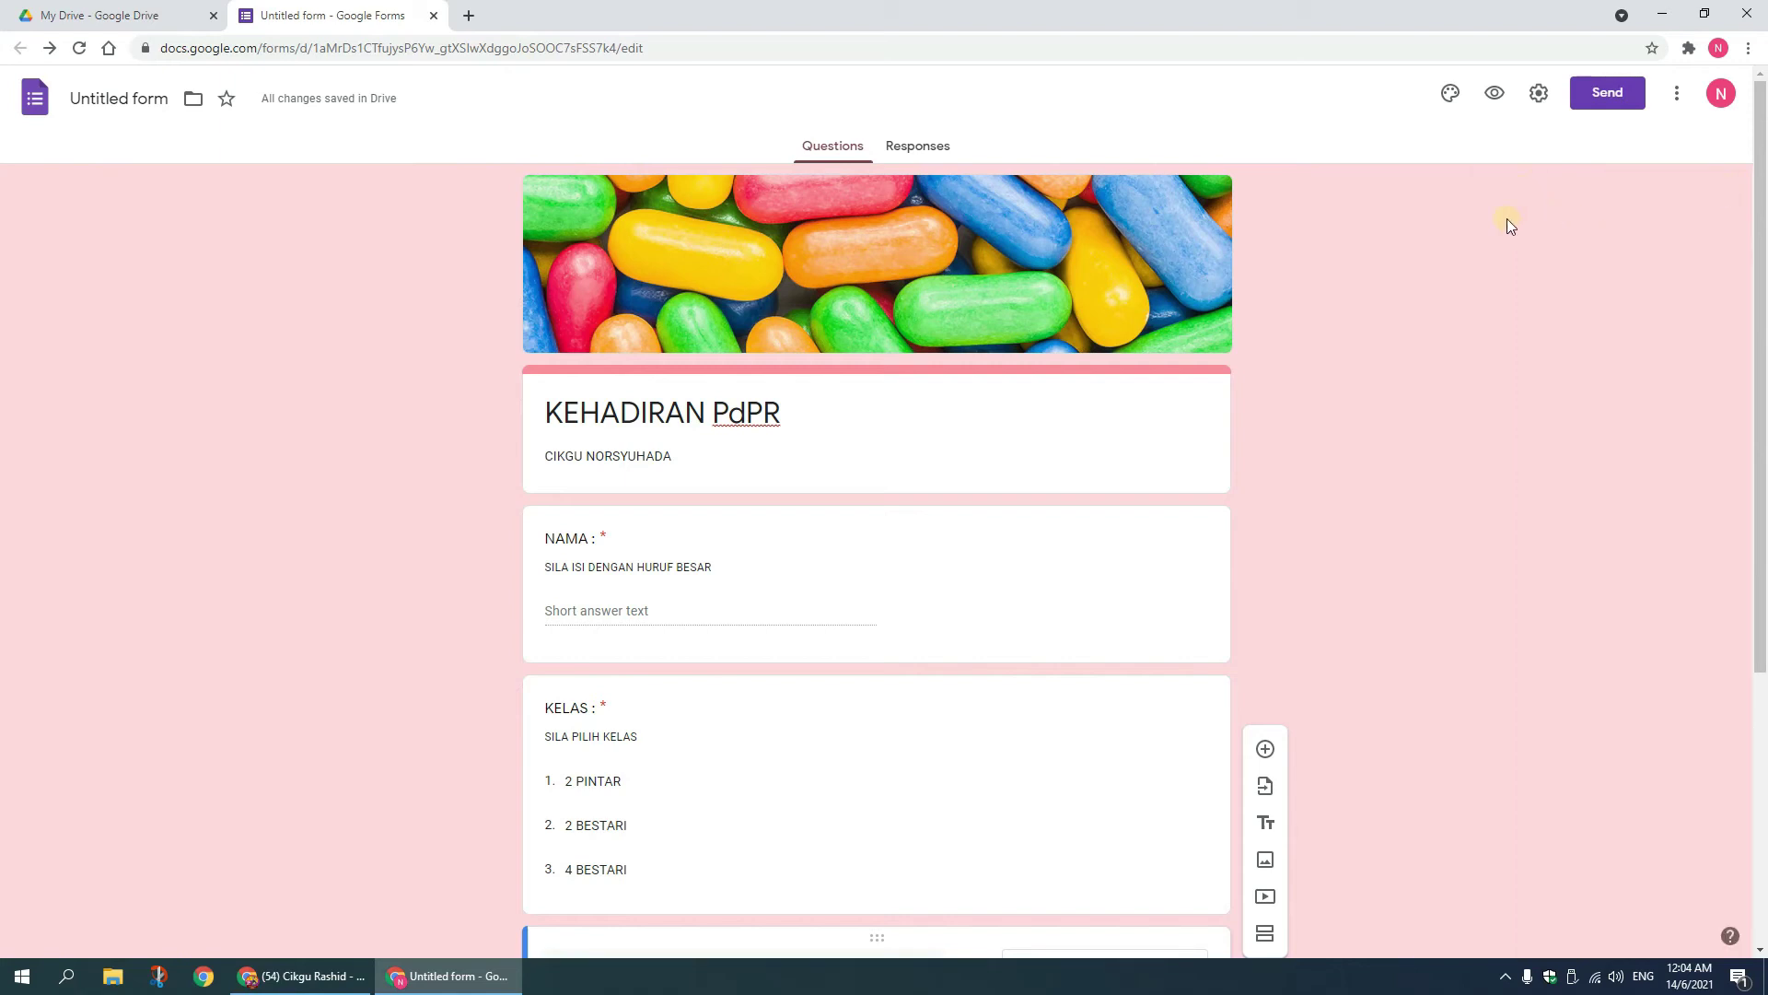
Step: Preview the form and submit a test response: a name, 2 PINTAR, BAHASA MELAYU
click(1494, 95)
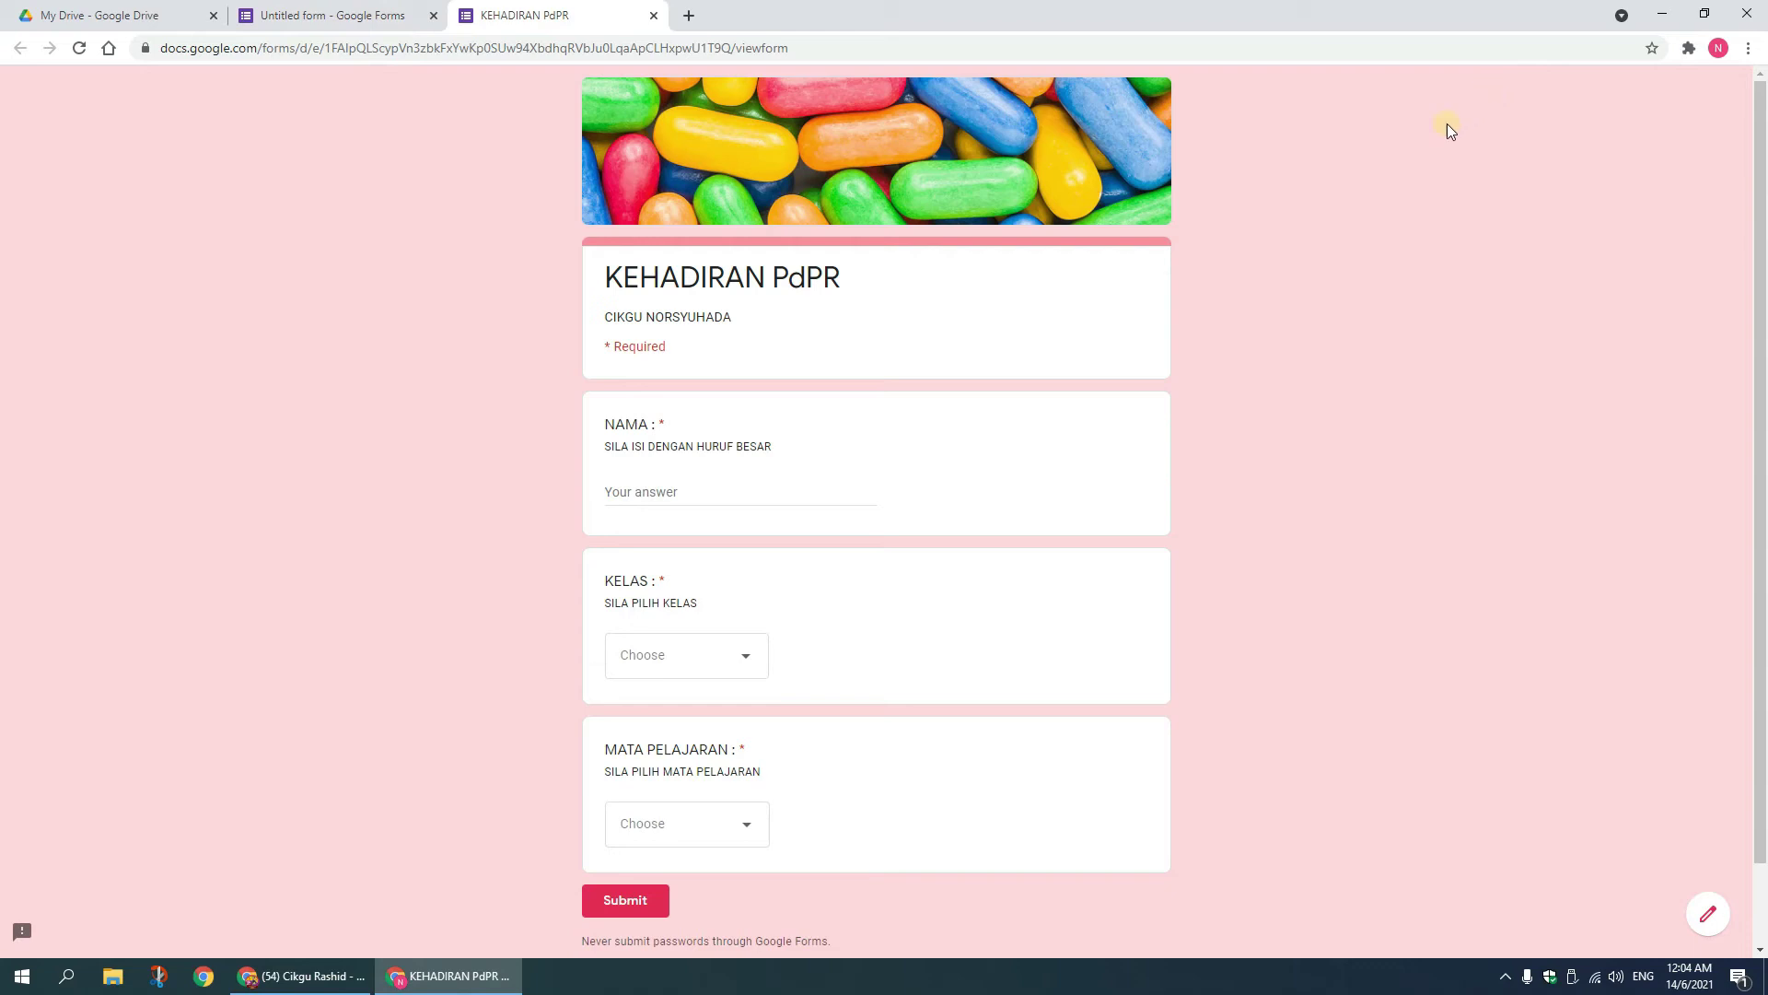
click(711, 502)
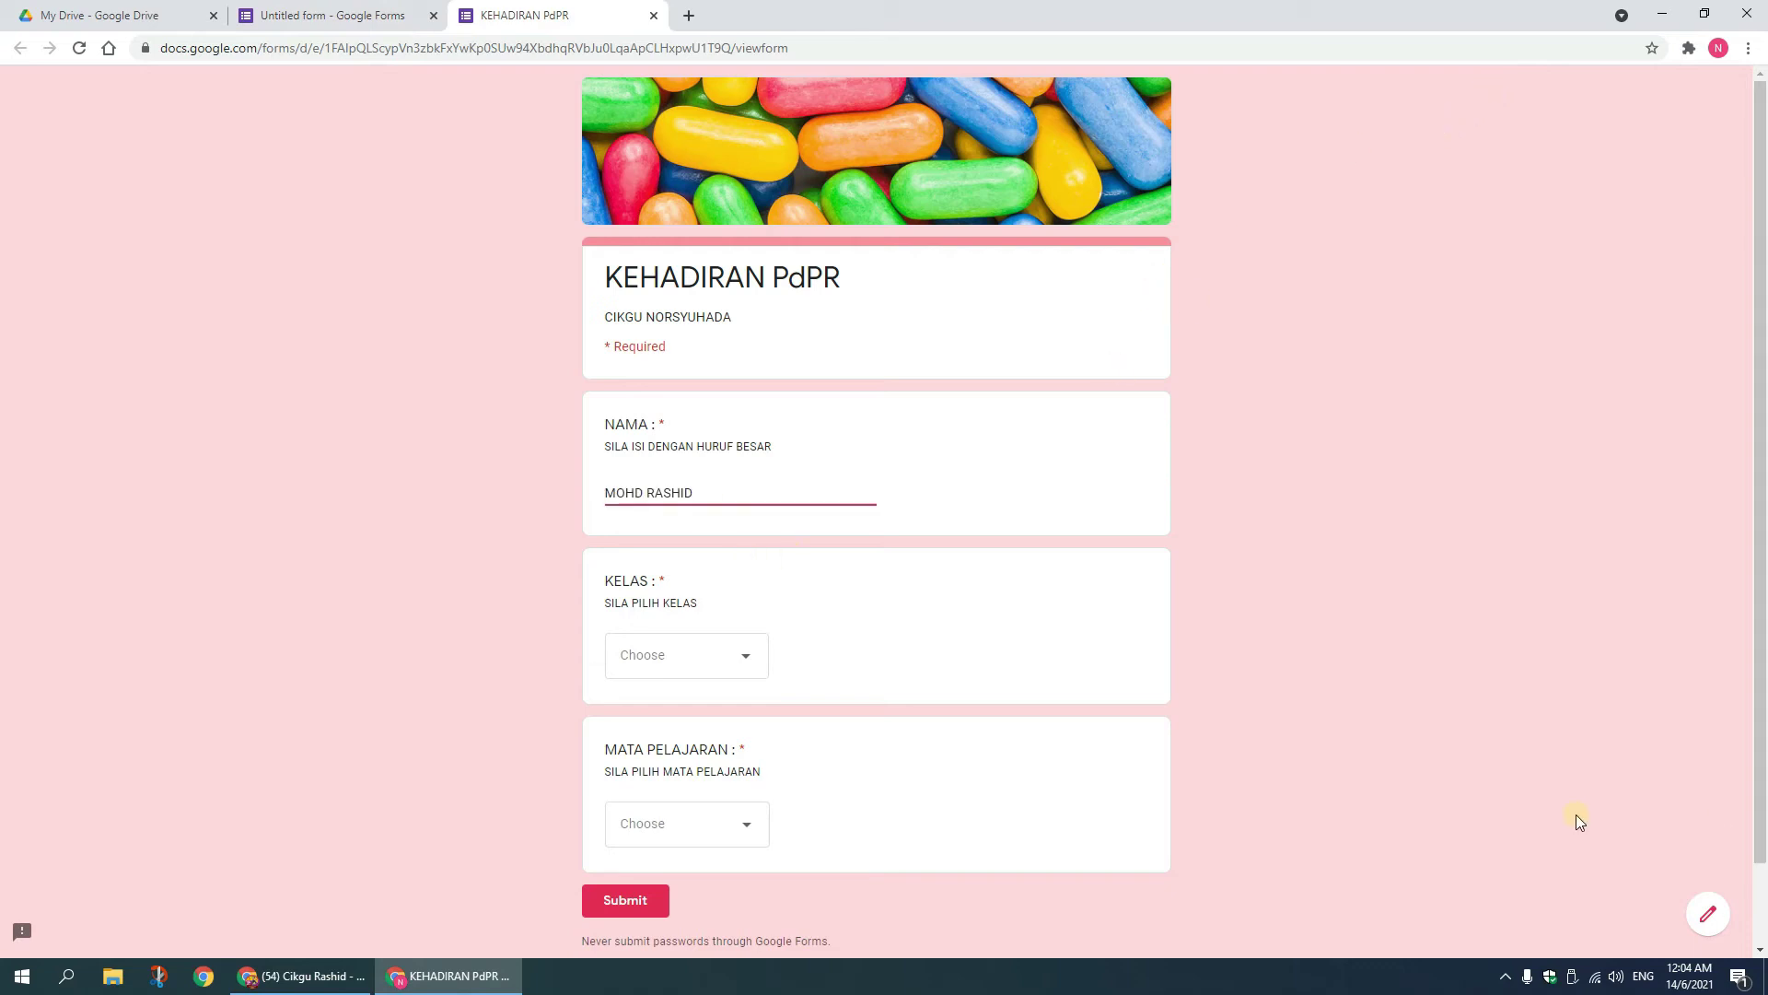
click(748, 656)
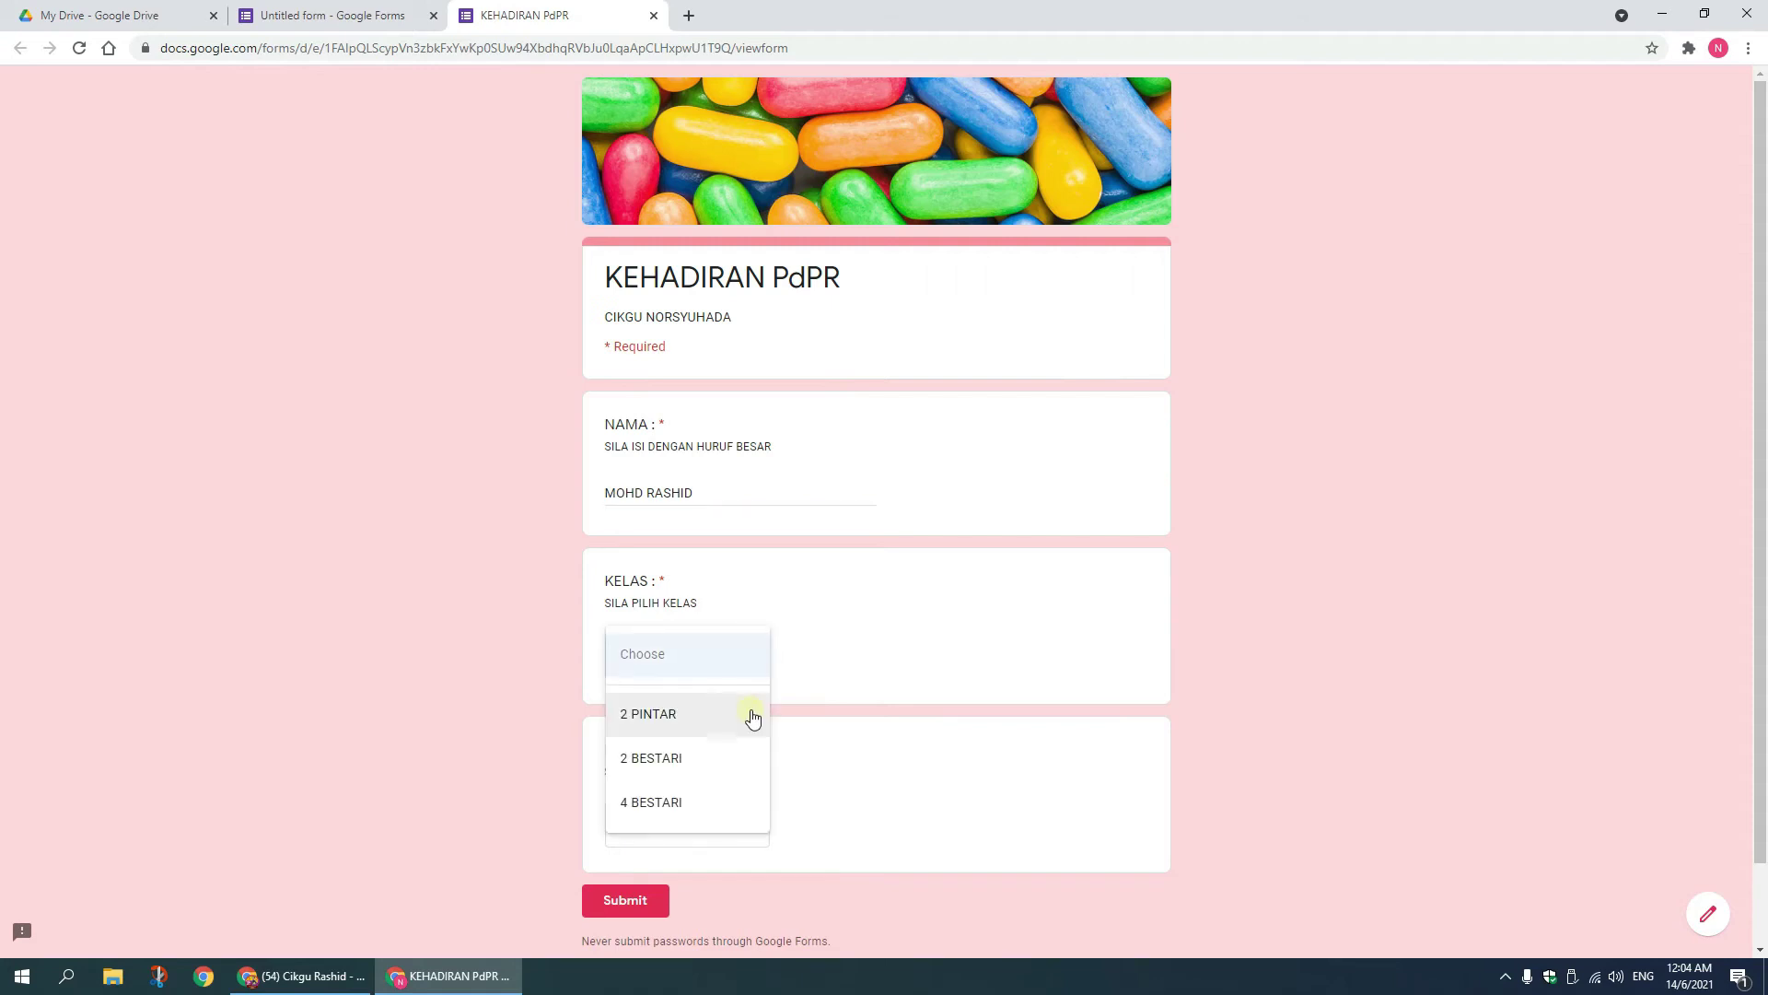
click(752, 717)
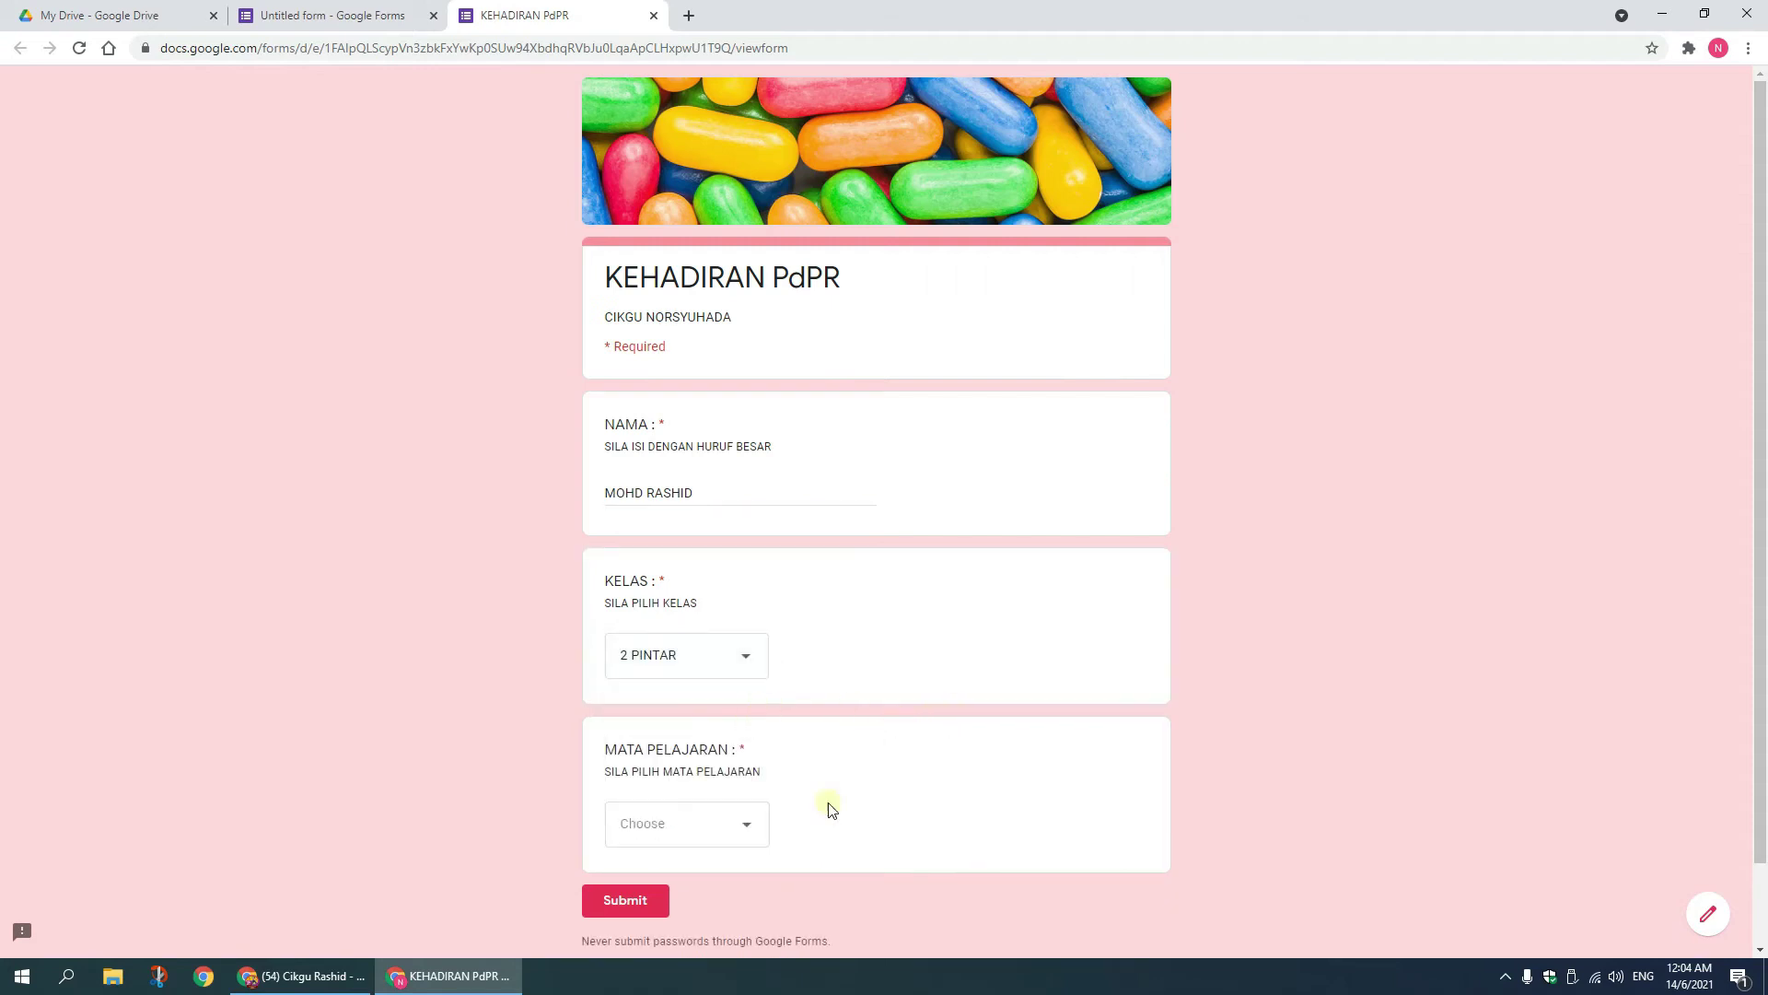
click(748, 833)
click(688, 802)
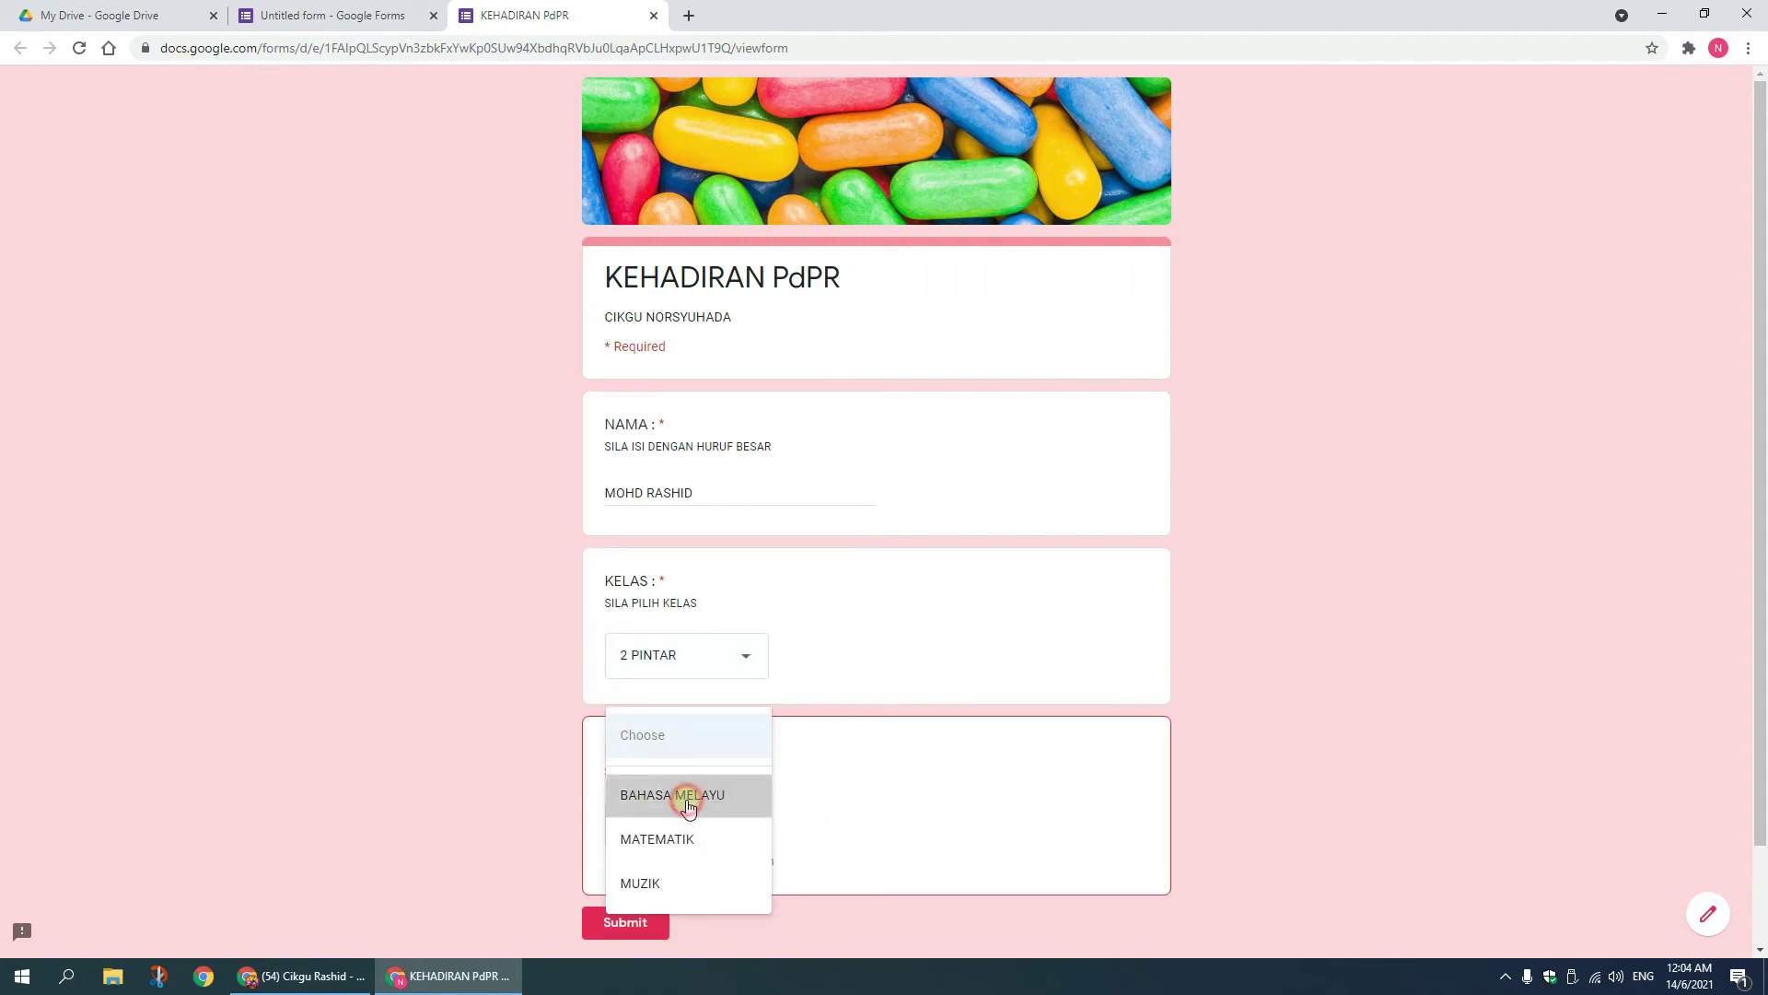
click(651, 907)
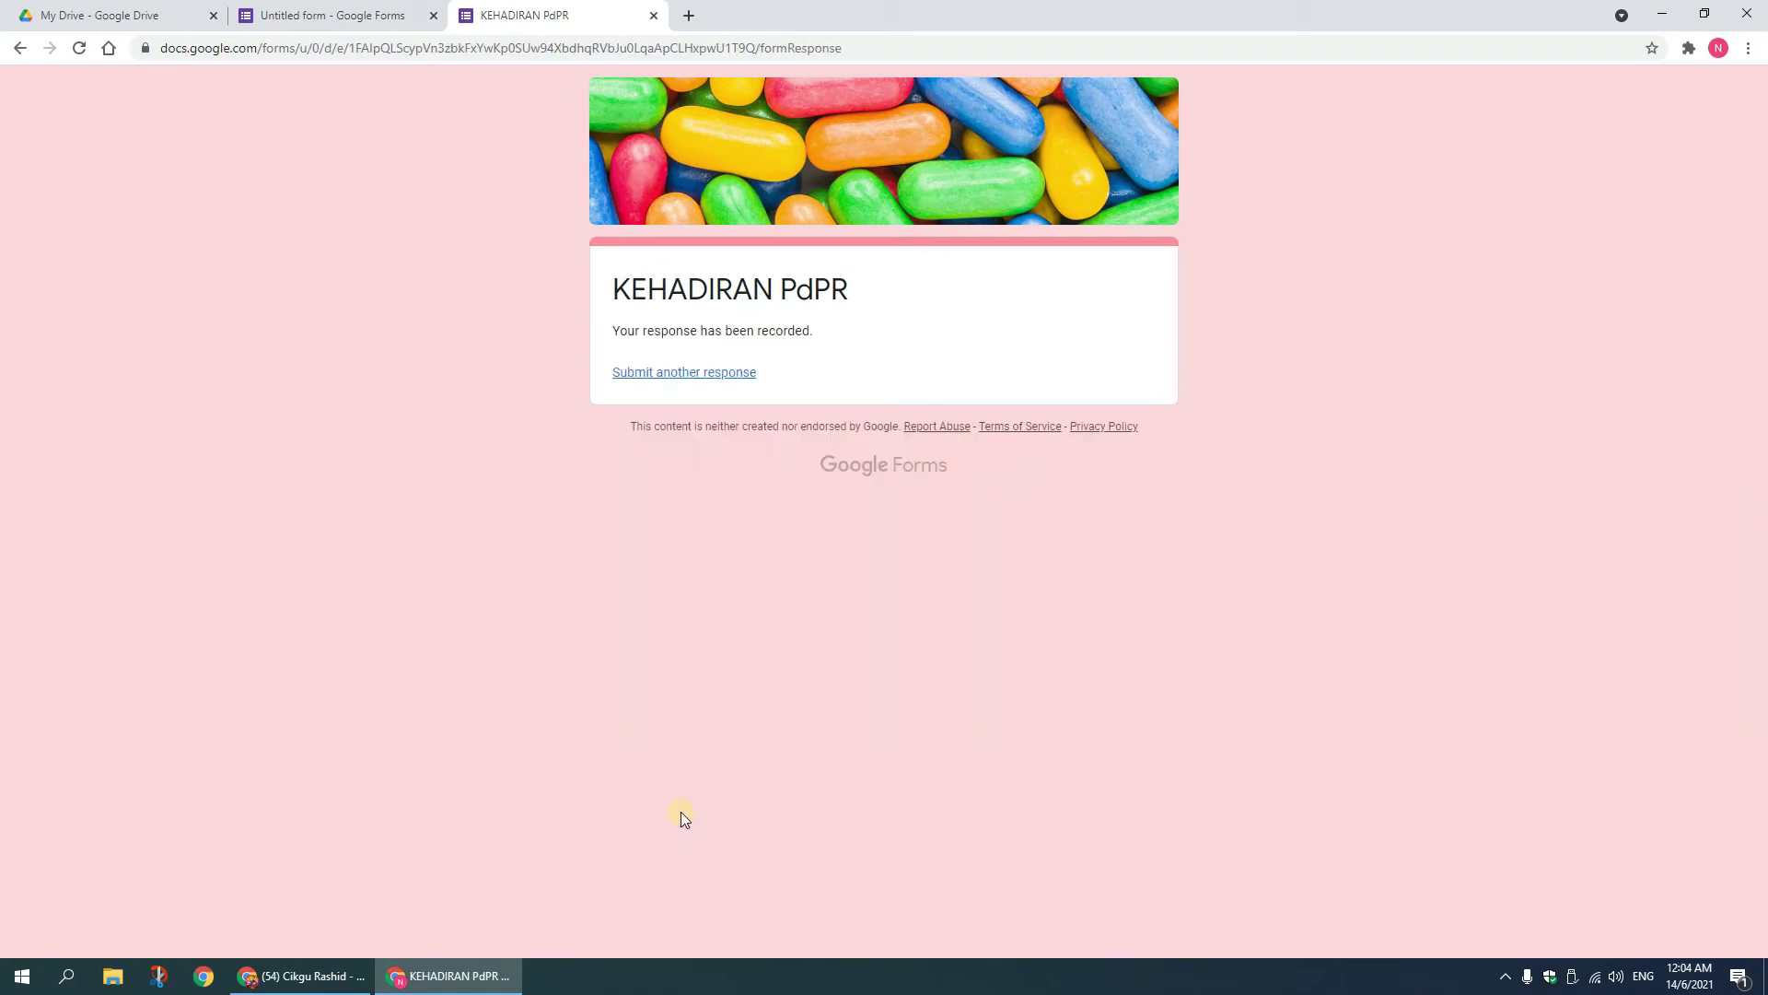
click(654, 15)
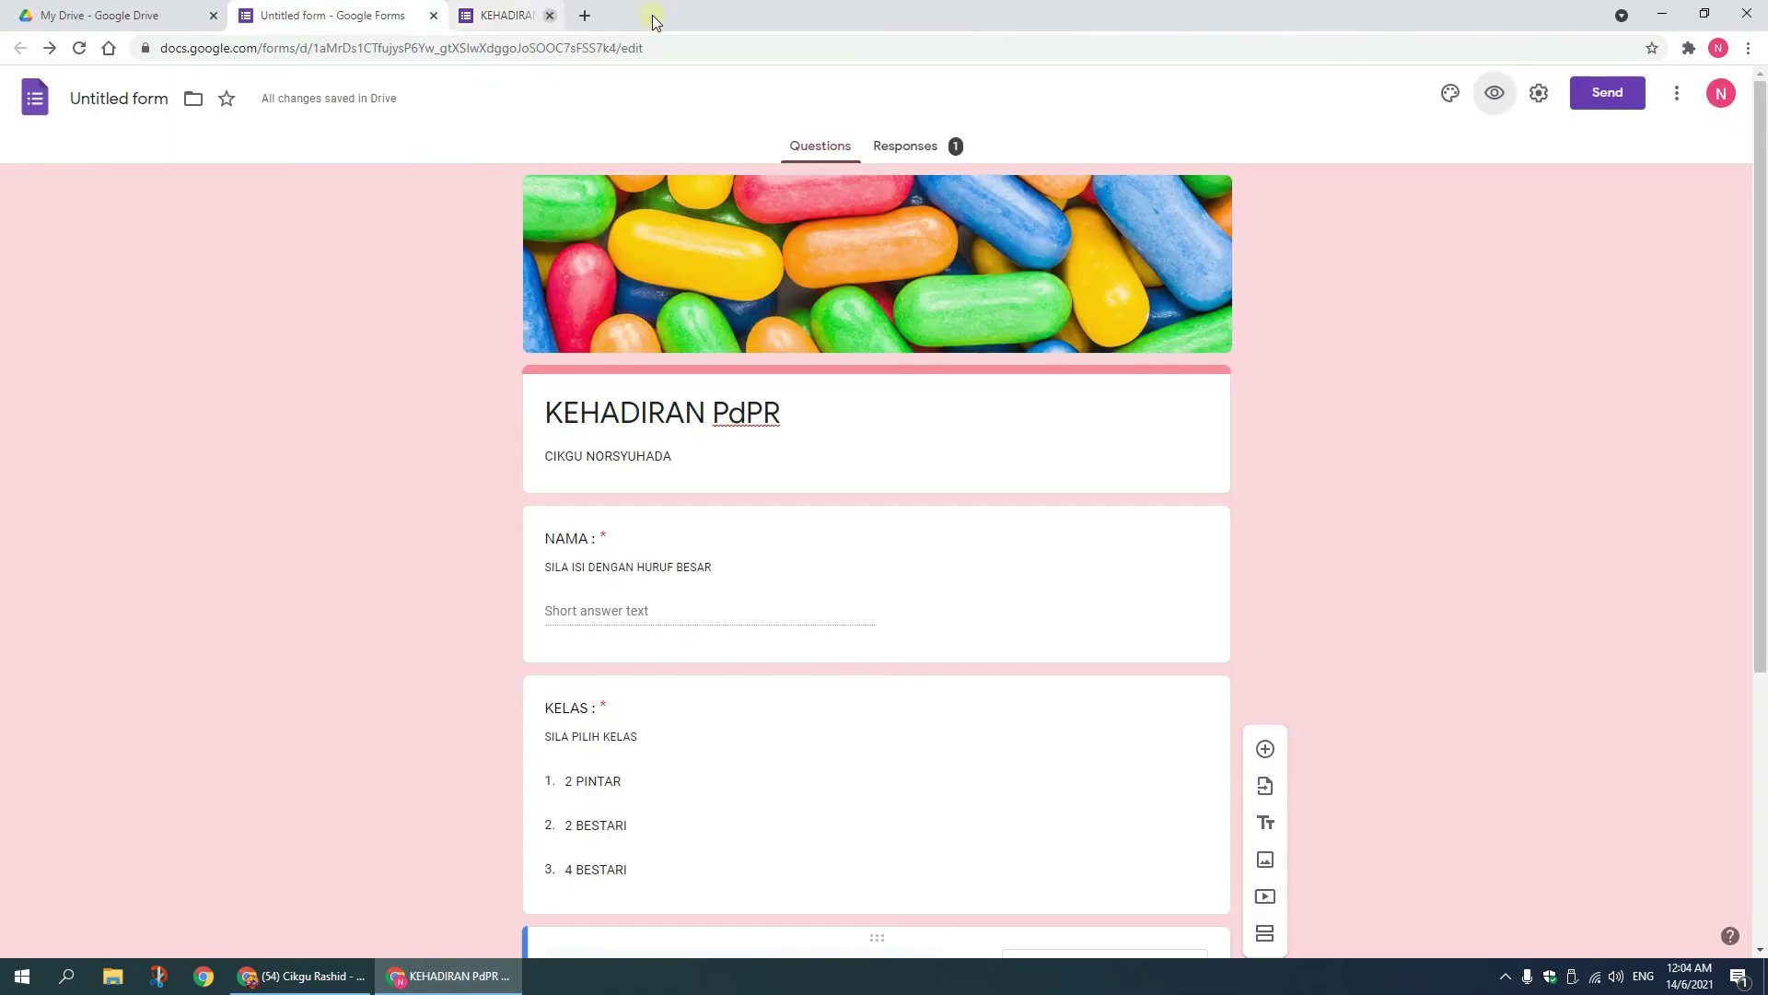
Step: Set the confirmation message to 'KEHADIRAN ANDA TELAH DICATAT. TERIMA KASIH' and save
click(1539, 92)
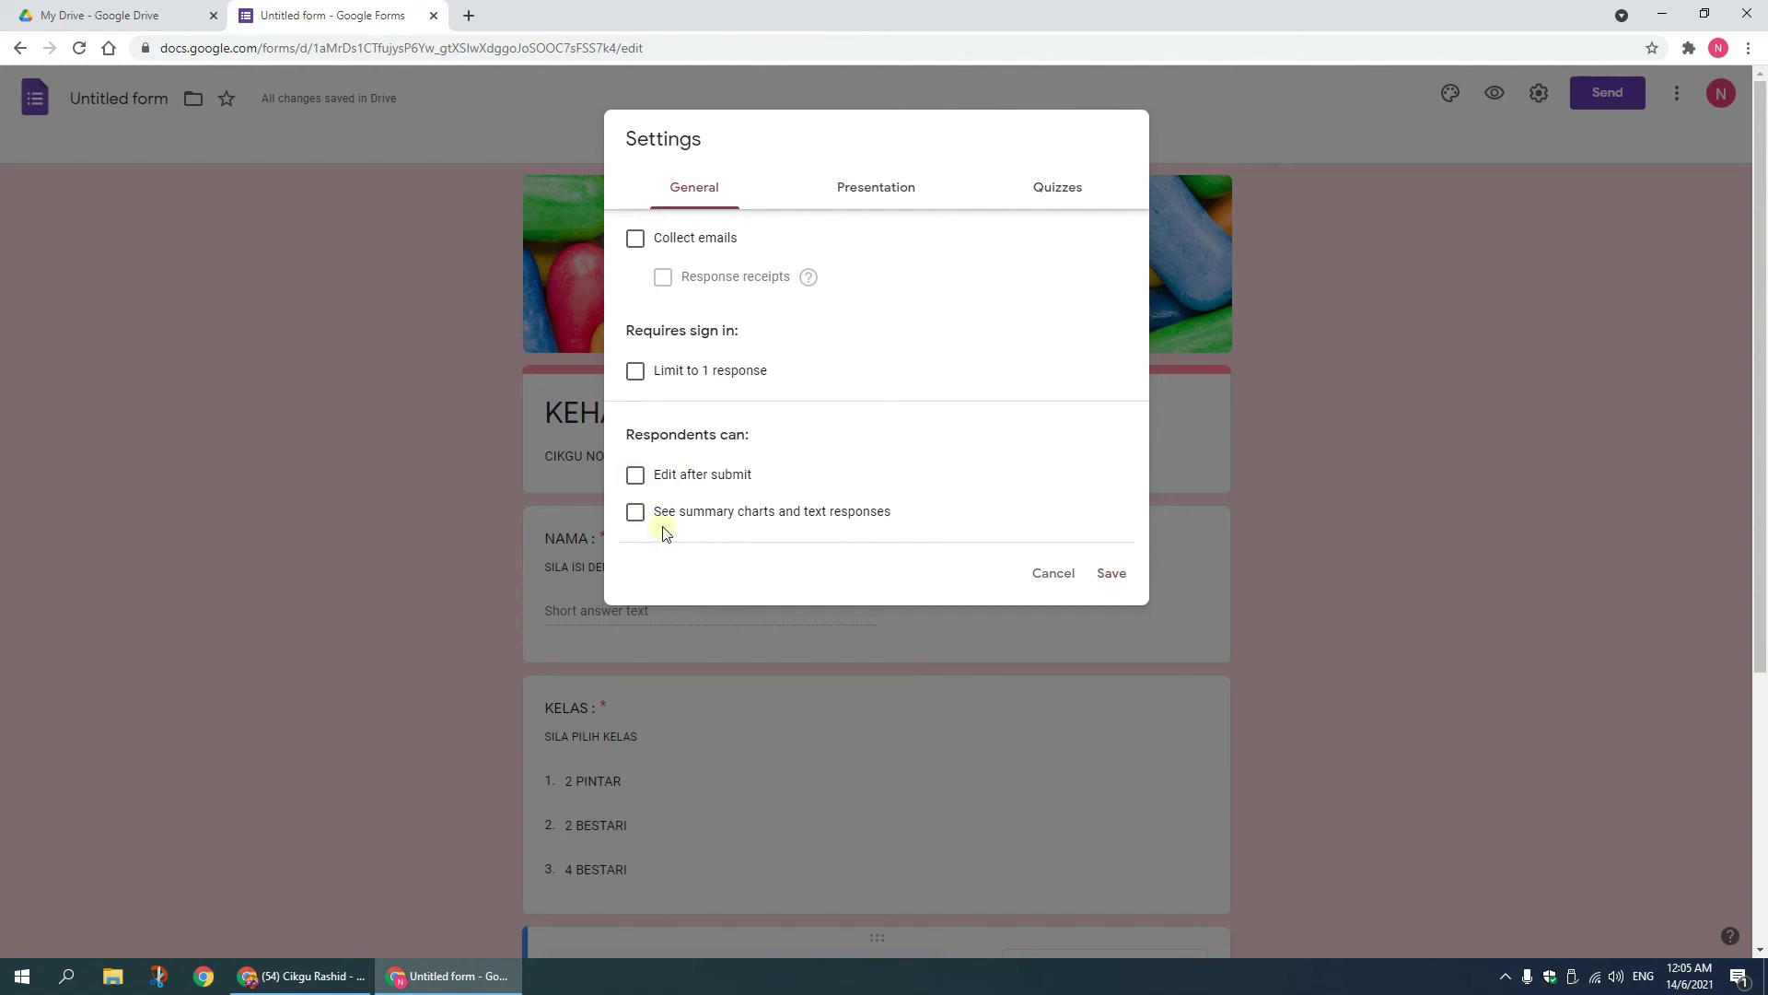
click(873, 193)
click(765, 393)
text(KEHADIRAN ANDA TELAH DICATAT. TERIMA KASIH)
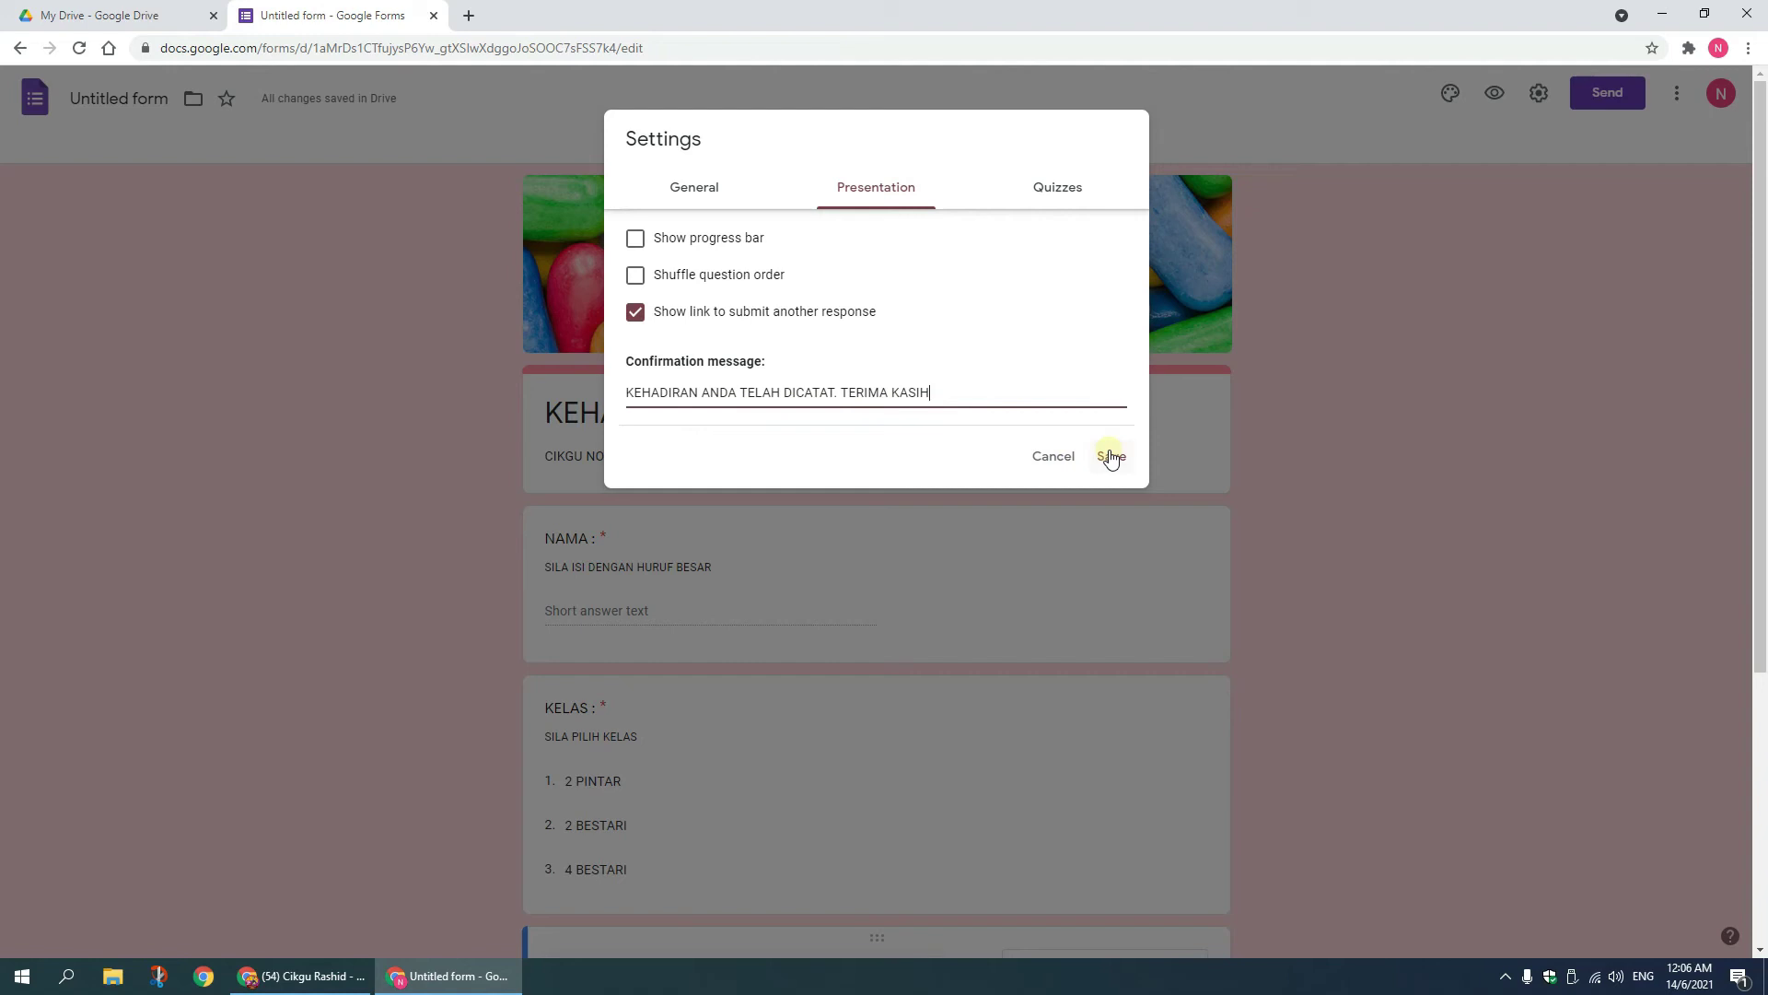
click(1059, 190)
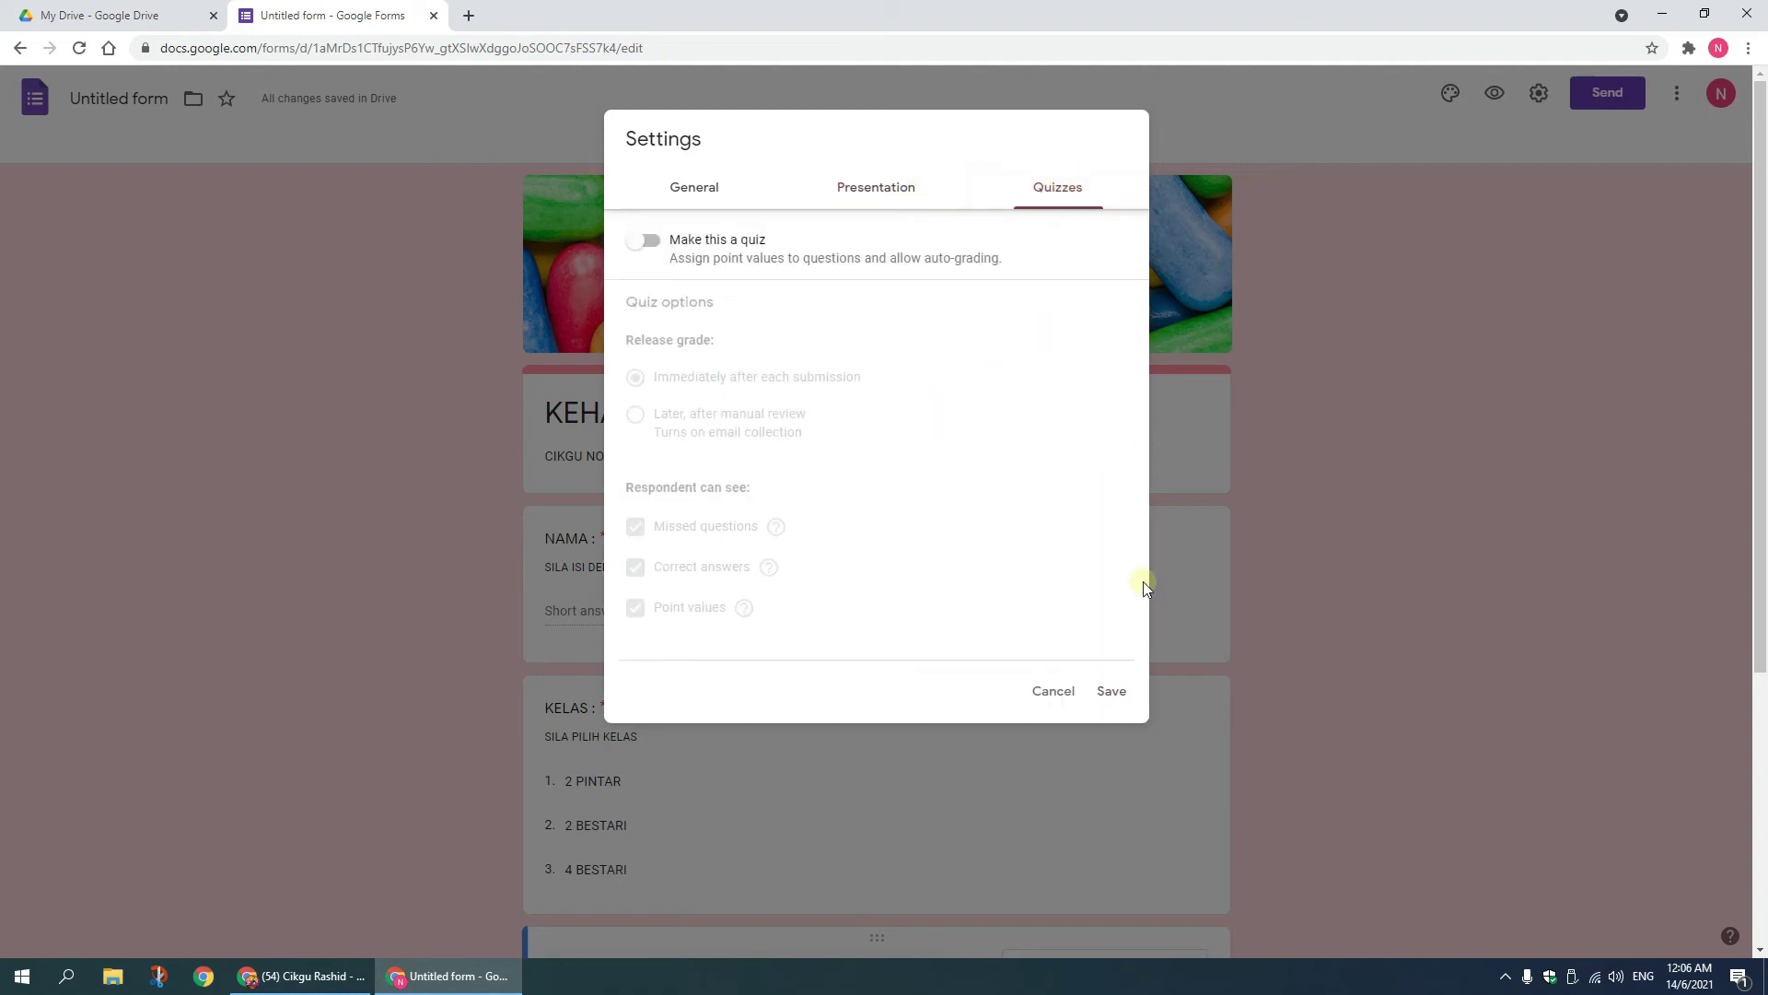
click(1108, 692)
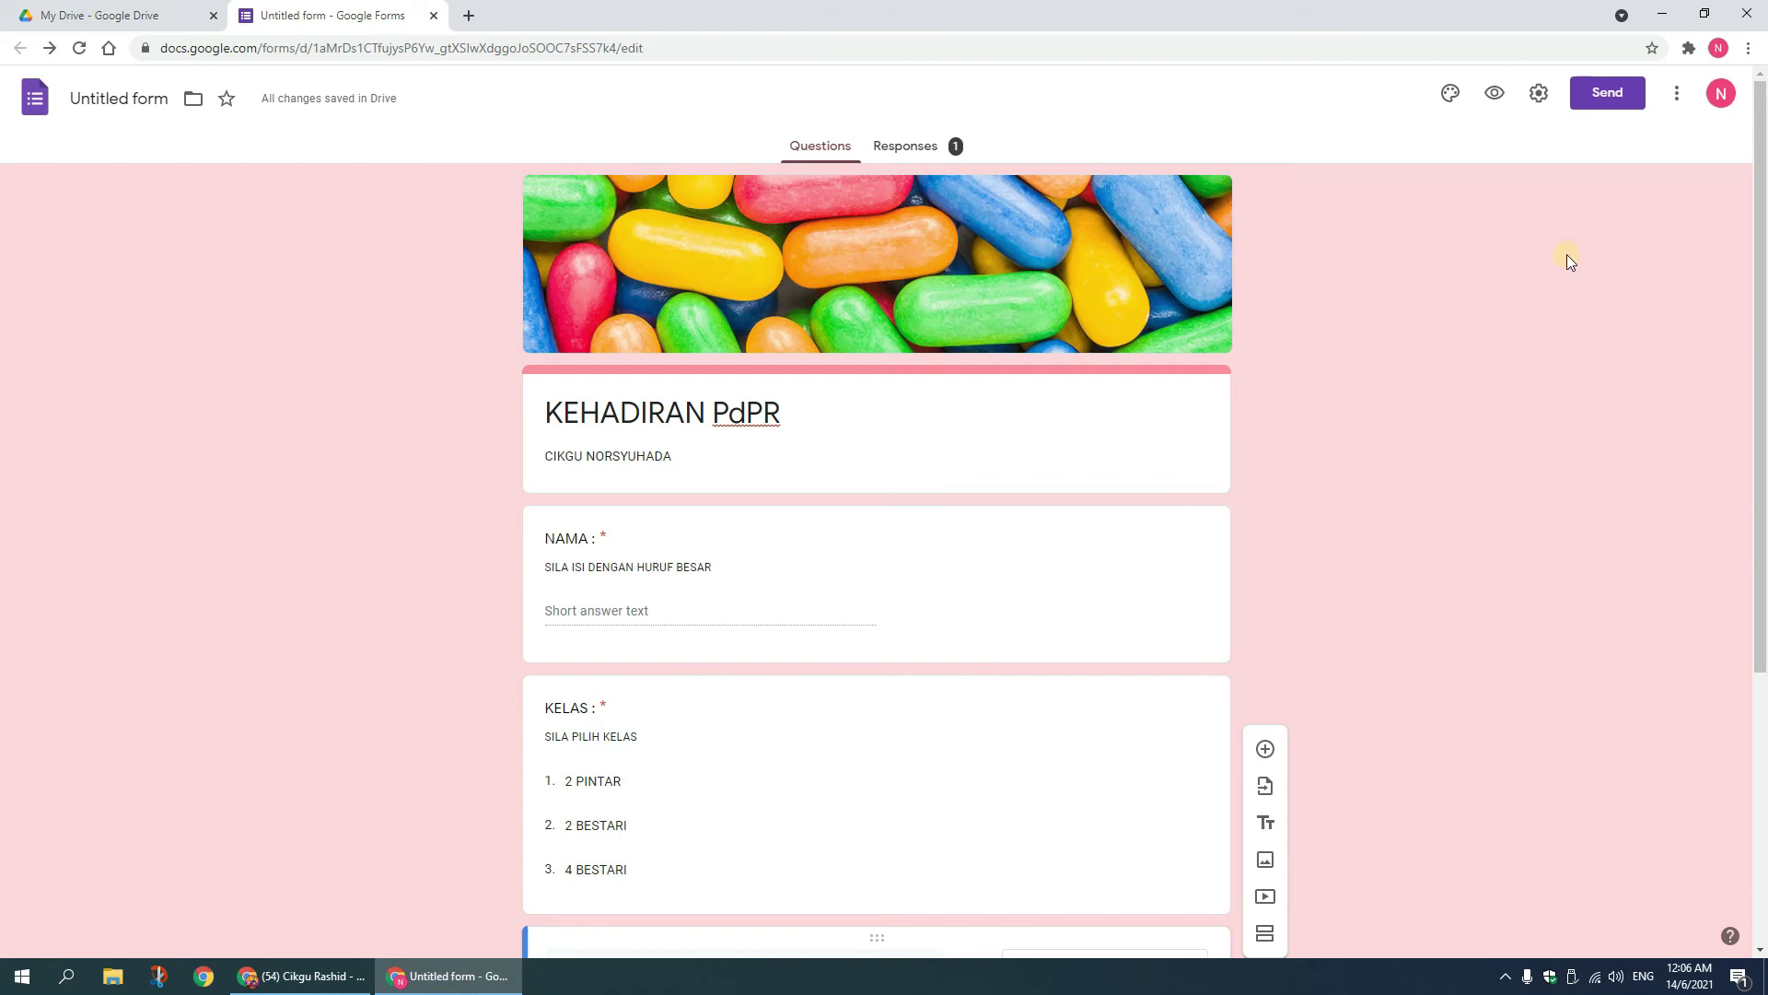
Step: Copy the form's shortened forms.gle link from the Send dialog
click(1608, 104)
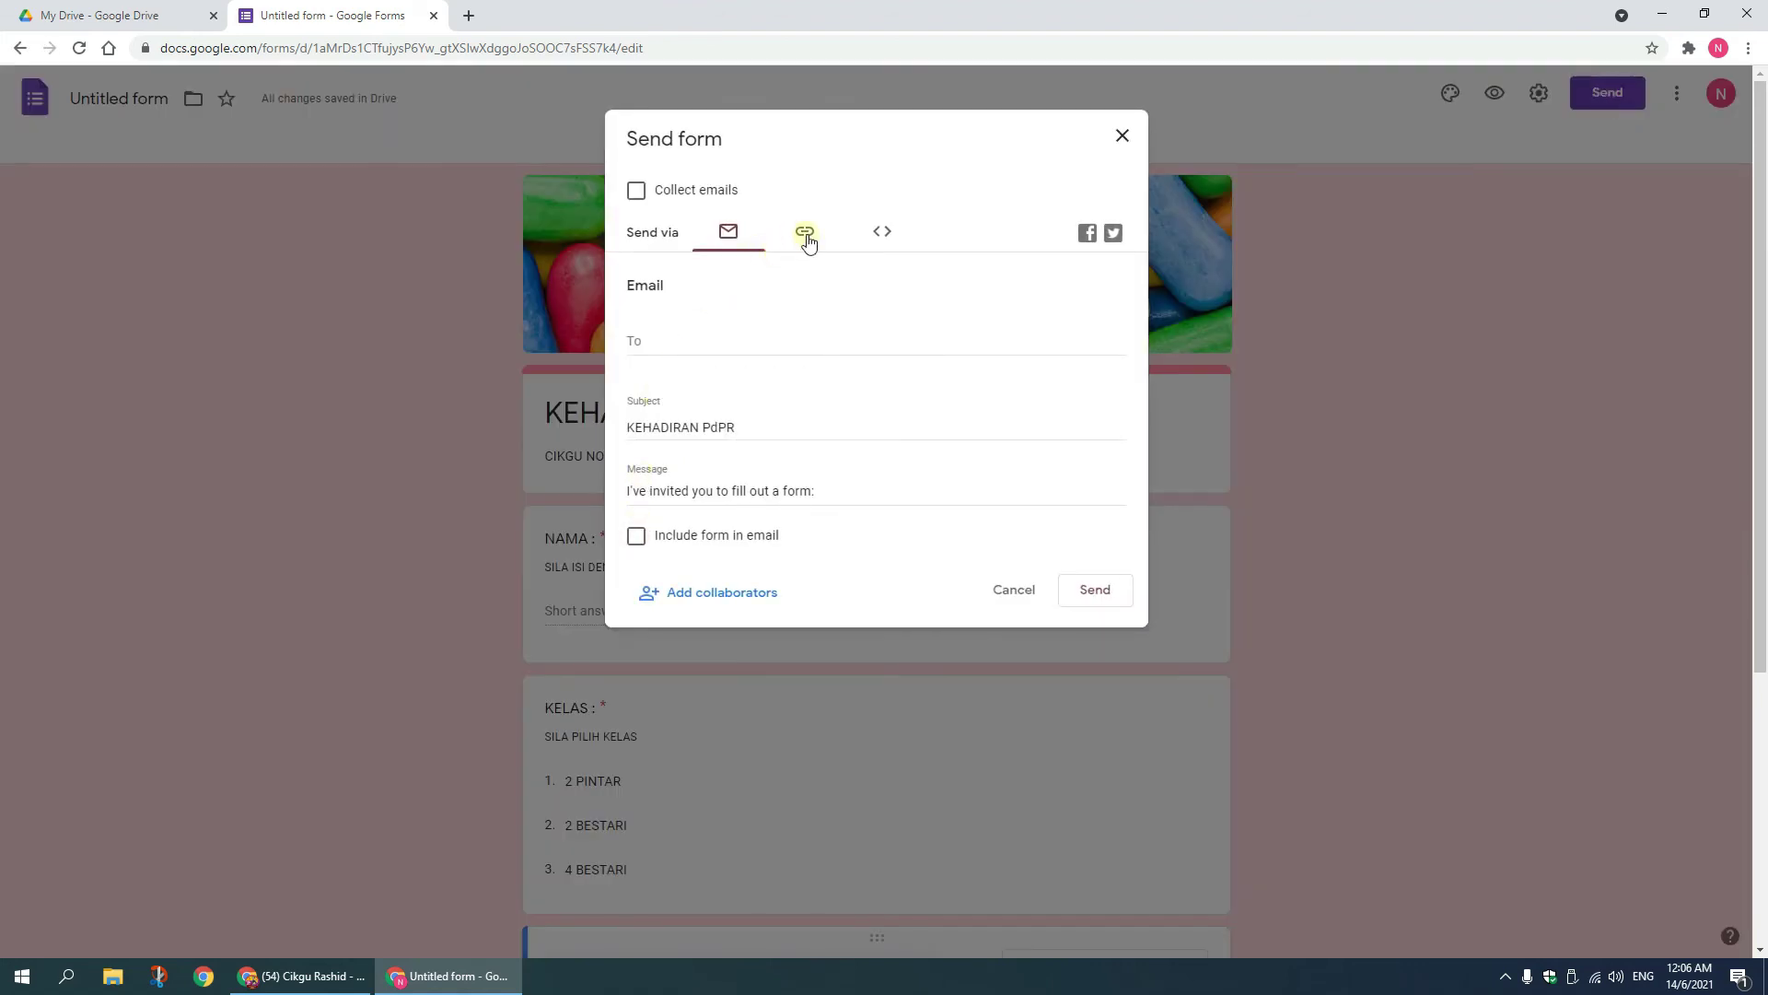
click(806, 234)
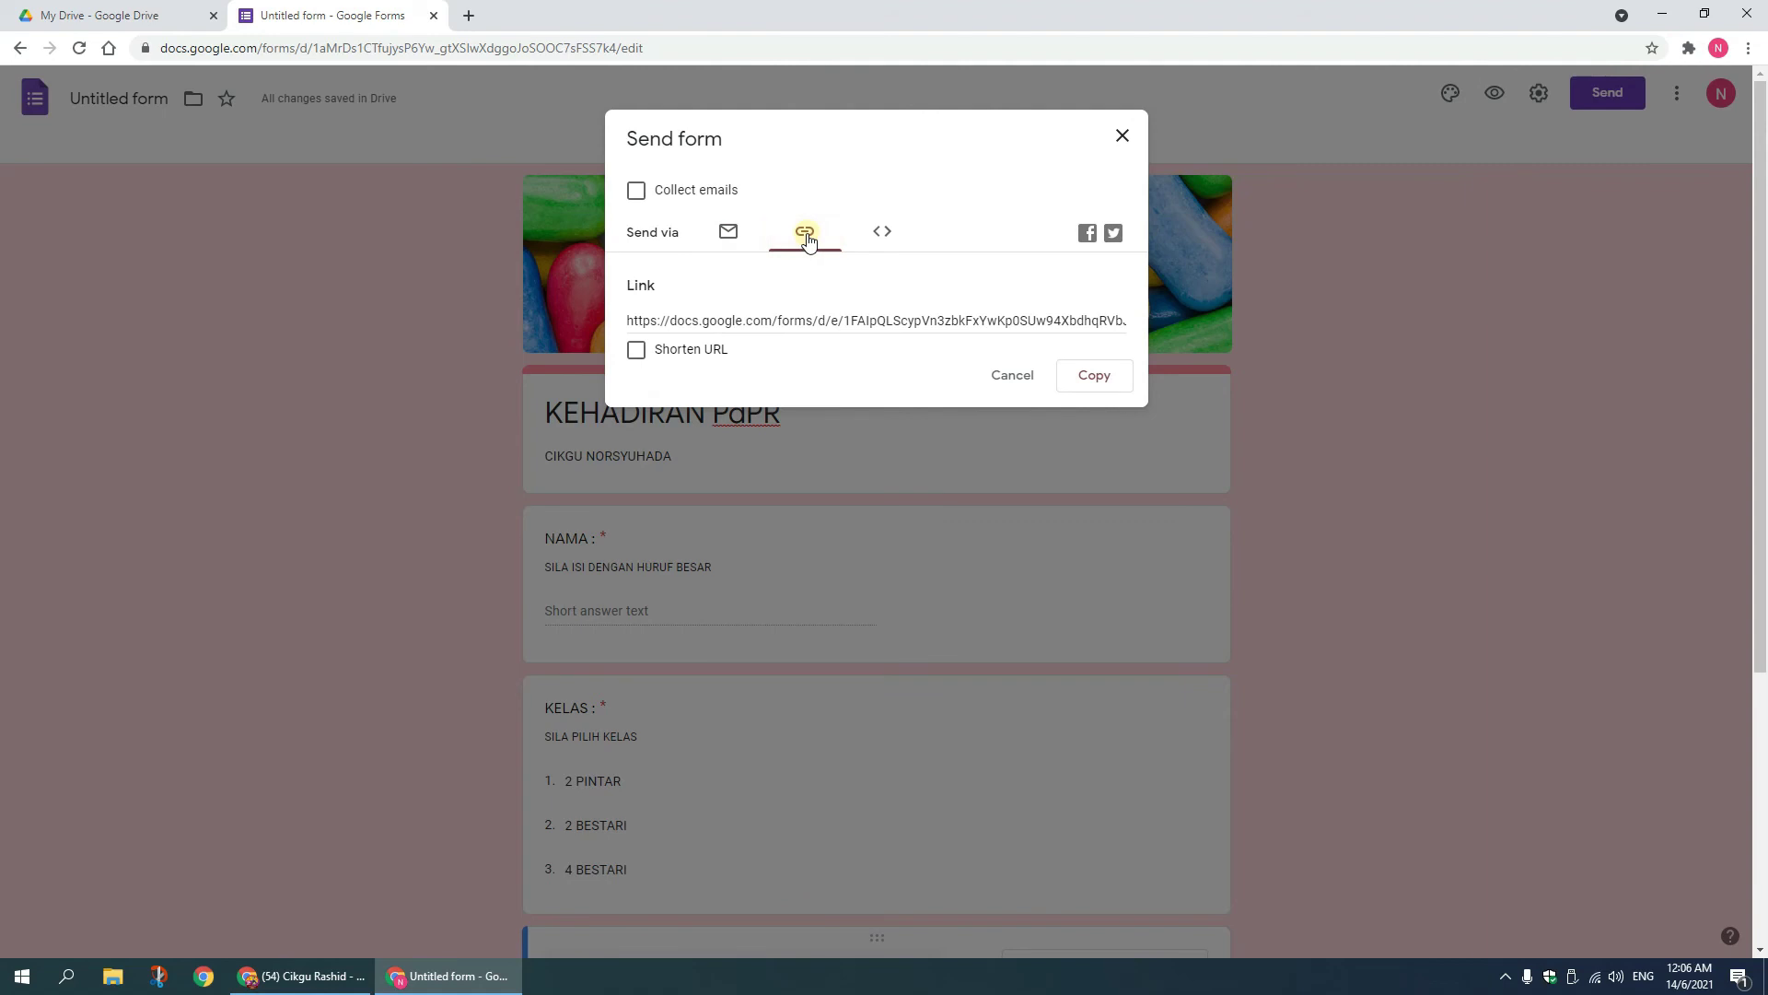
click(636, 352)
click(1096, 379)
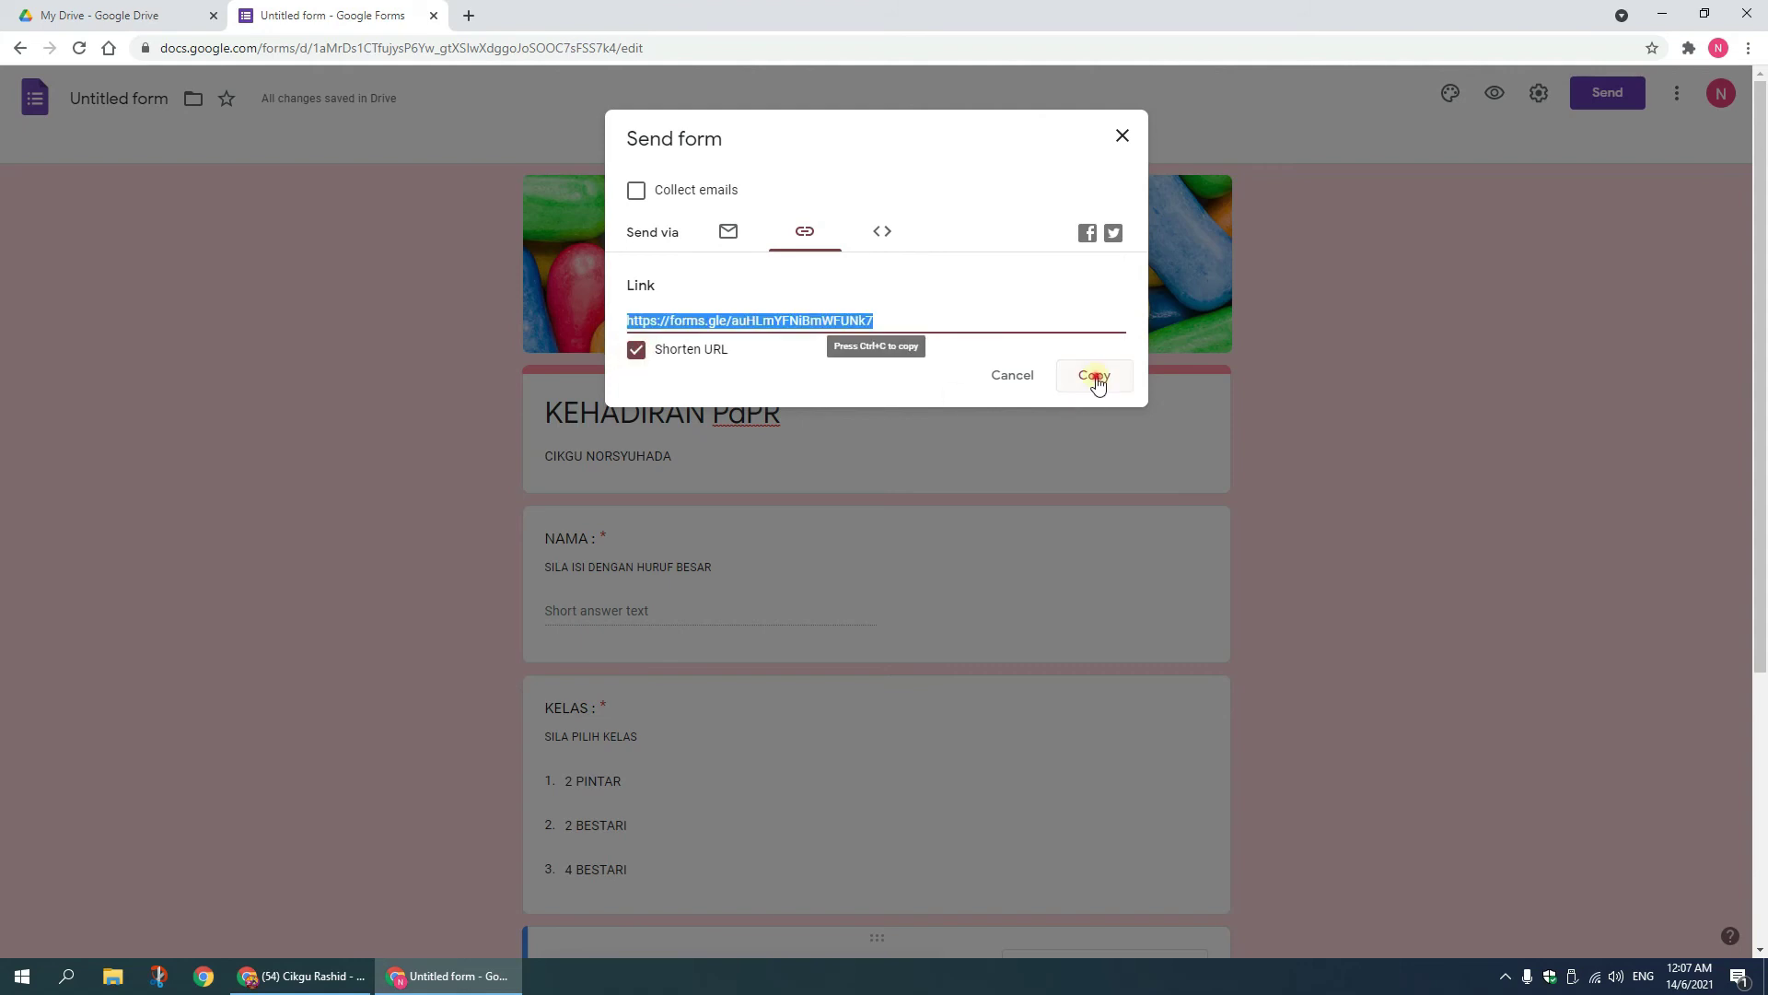
click(1122, 135)
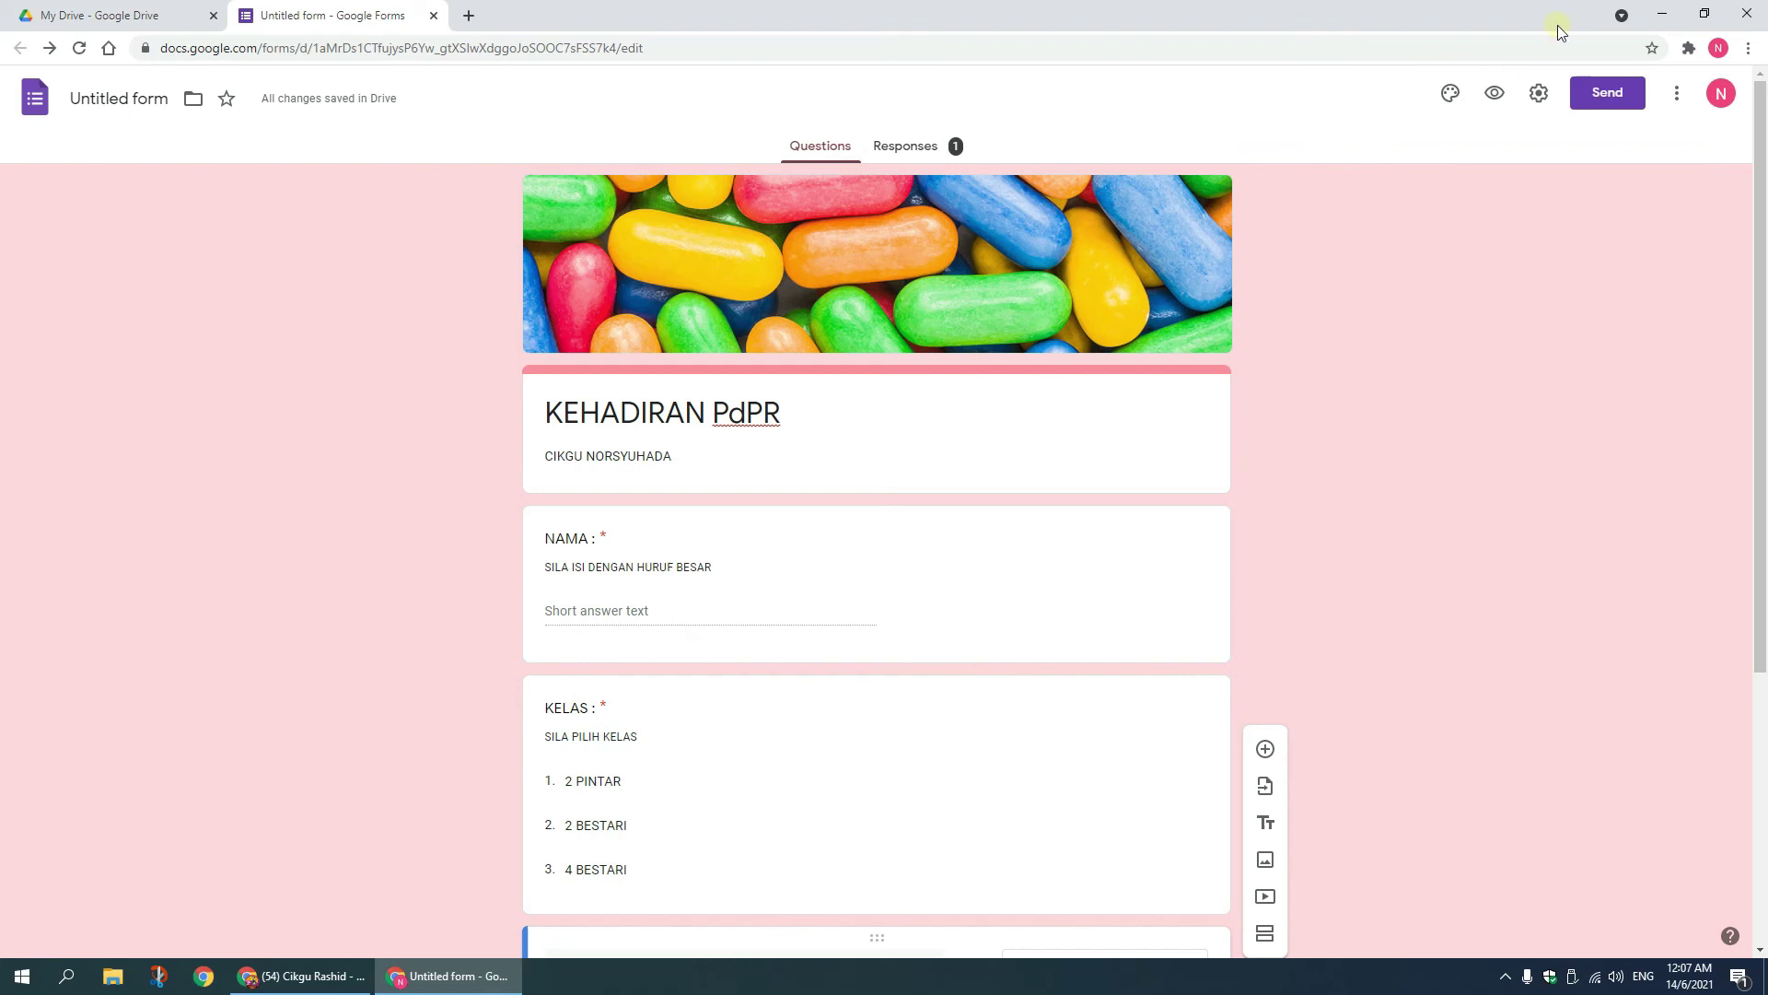
click(1664, 13)
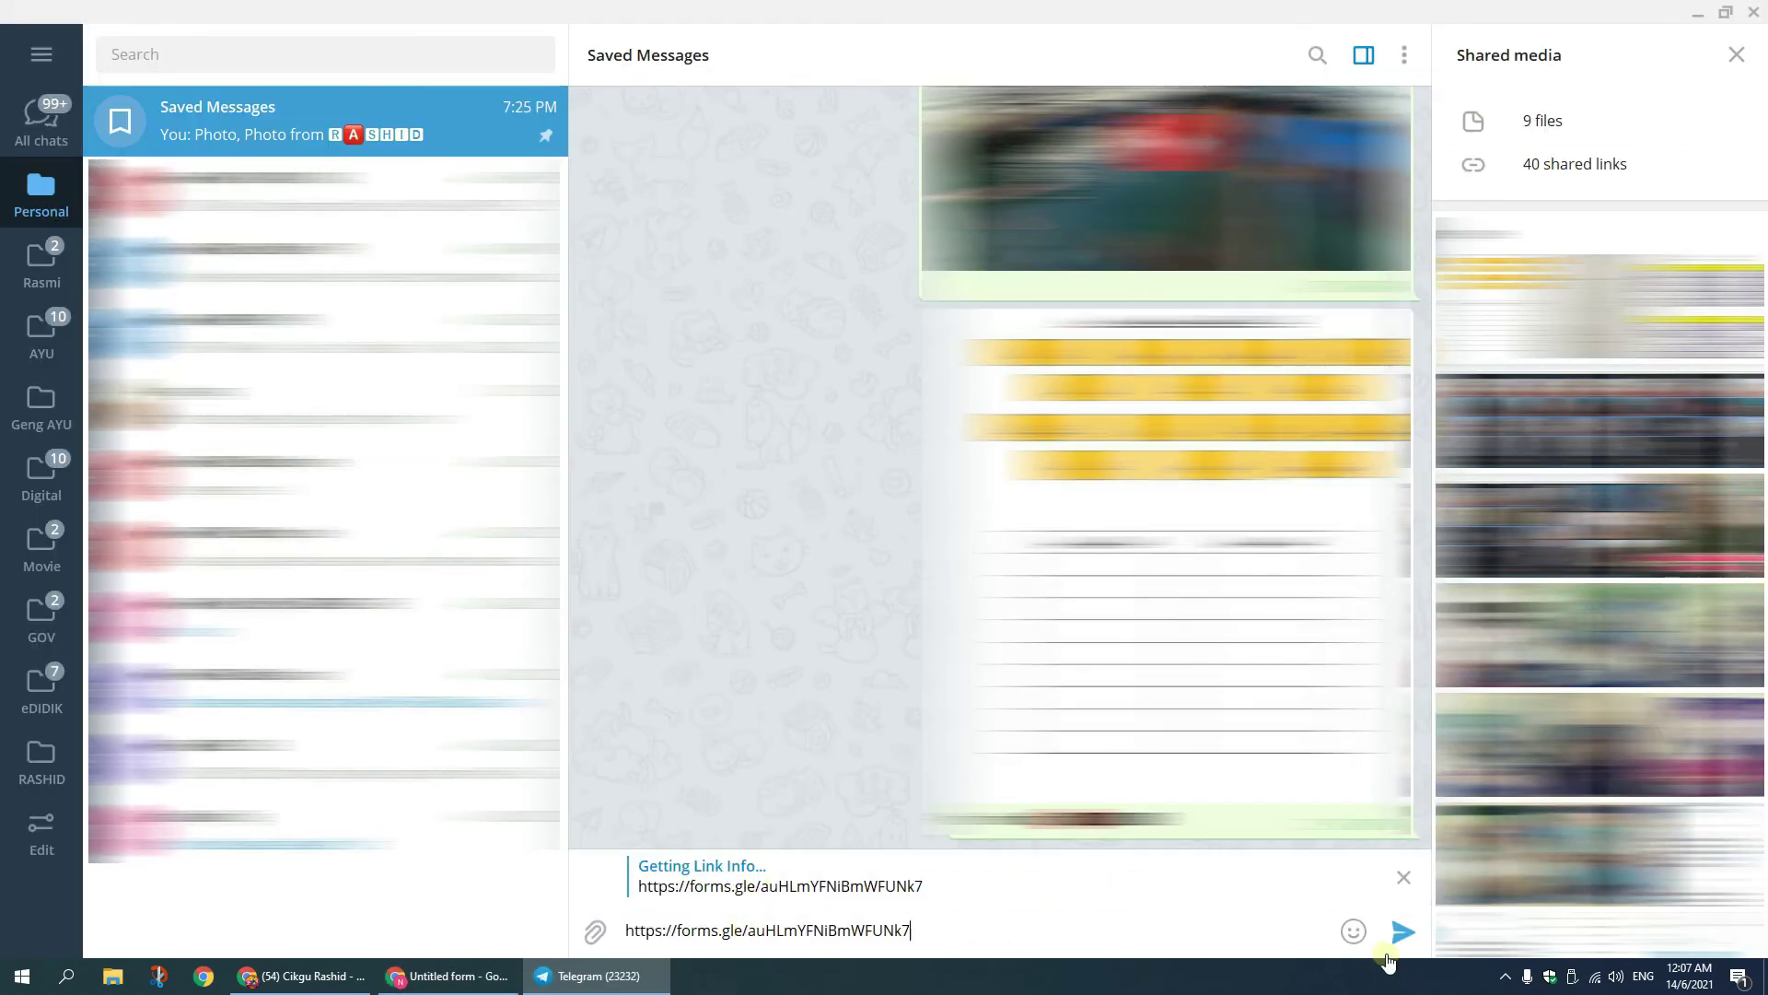
Step: Send the form link with an attendance caption in Telegram Saved Messages, then open it
key(ctrl+a)
key(ctrl+v)
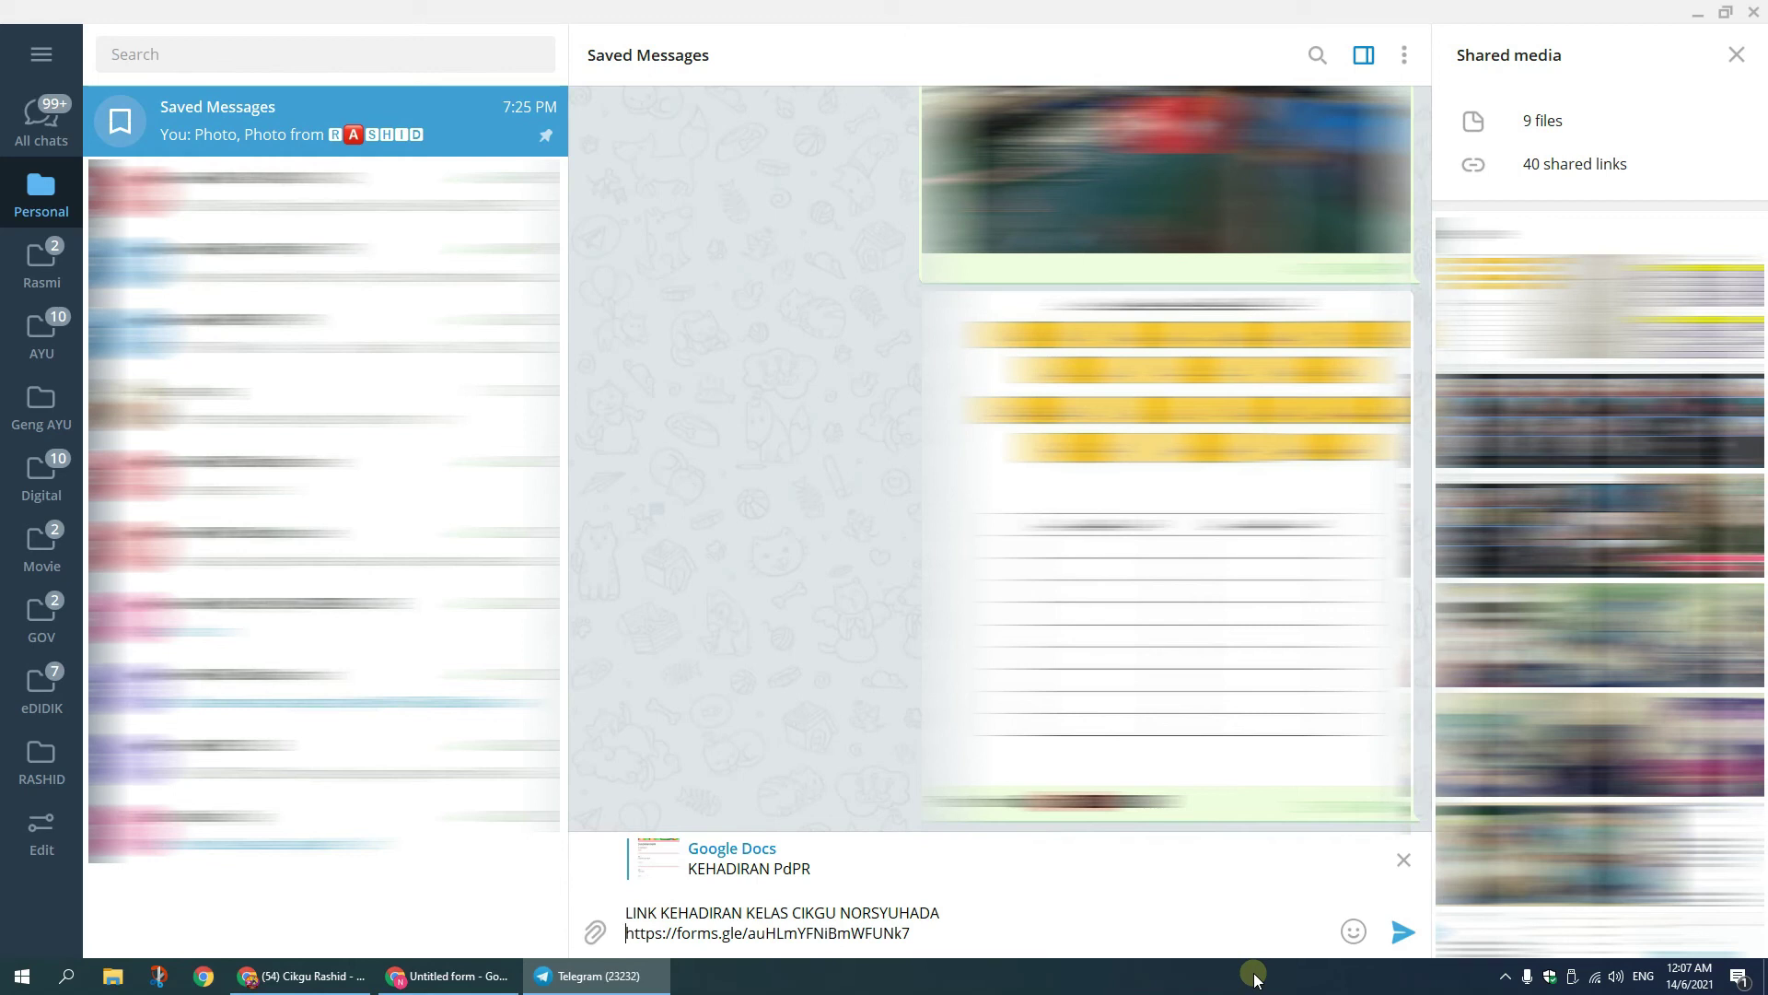
click(1403, 935)
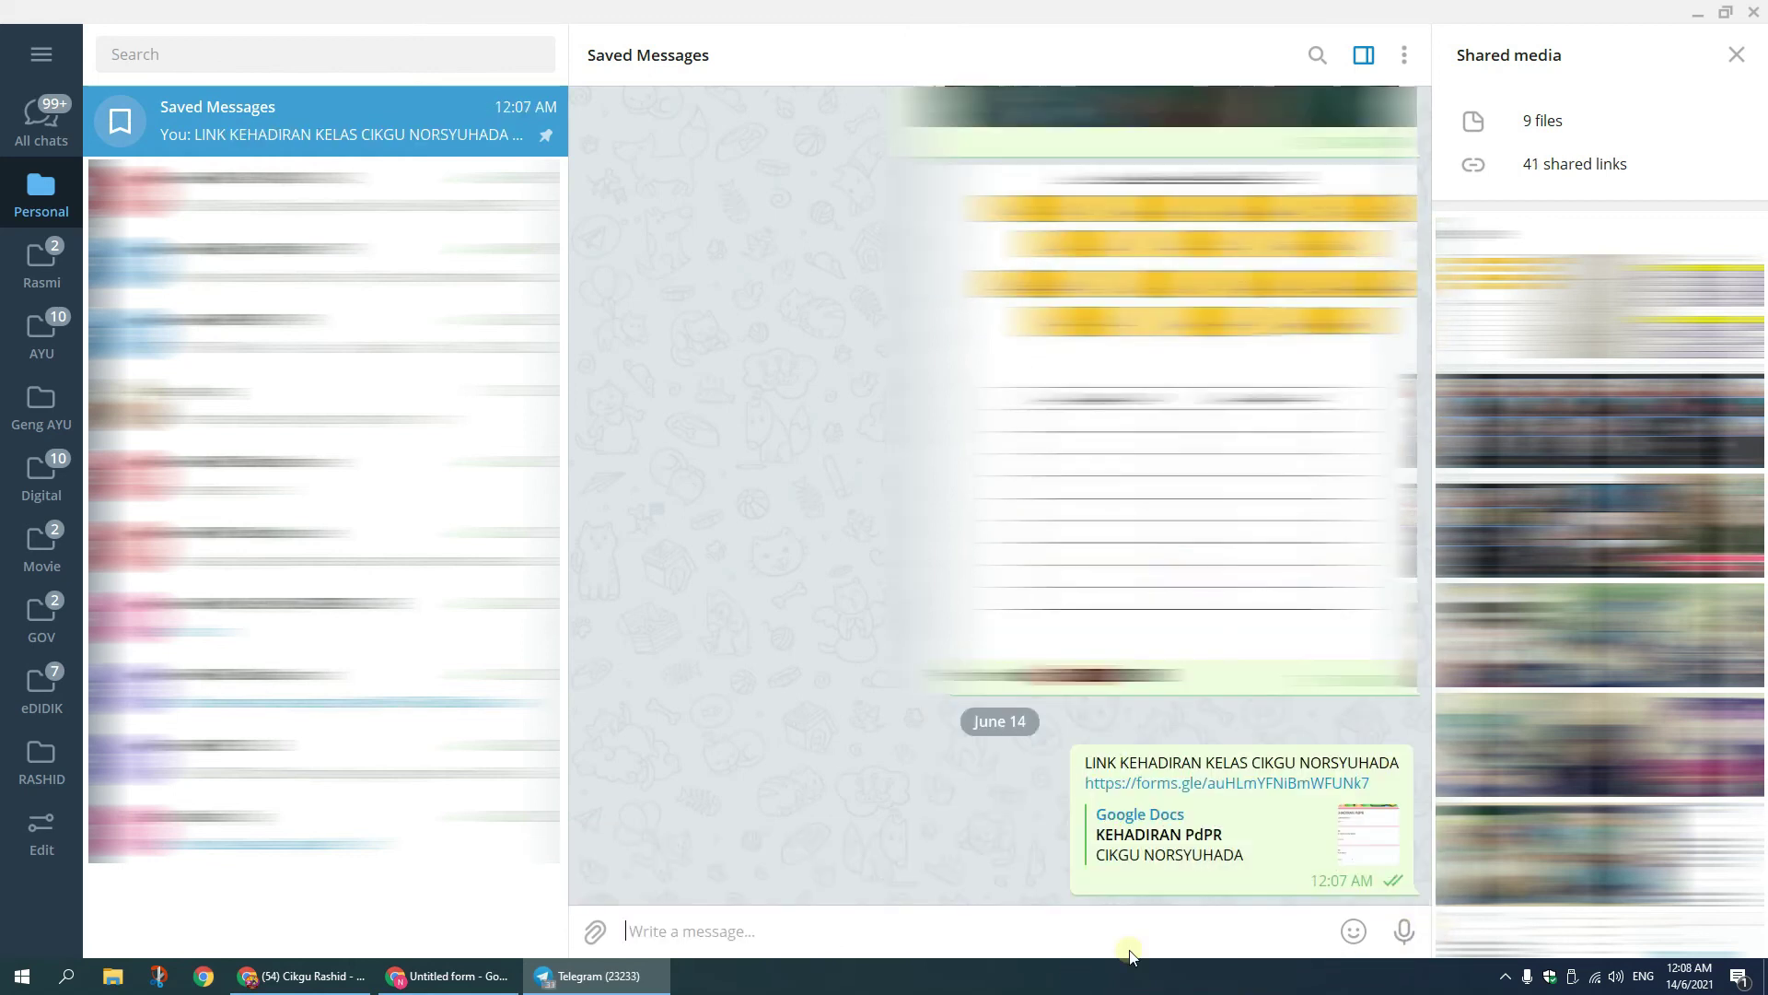
click(1266, 784)
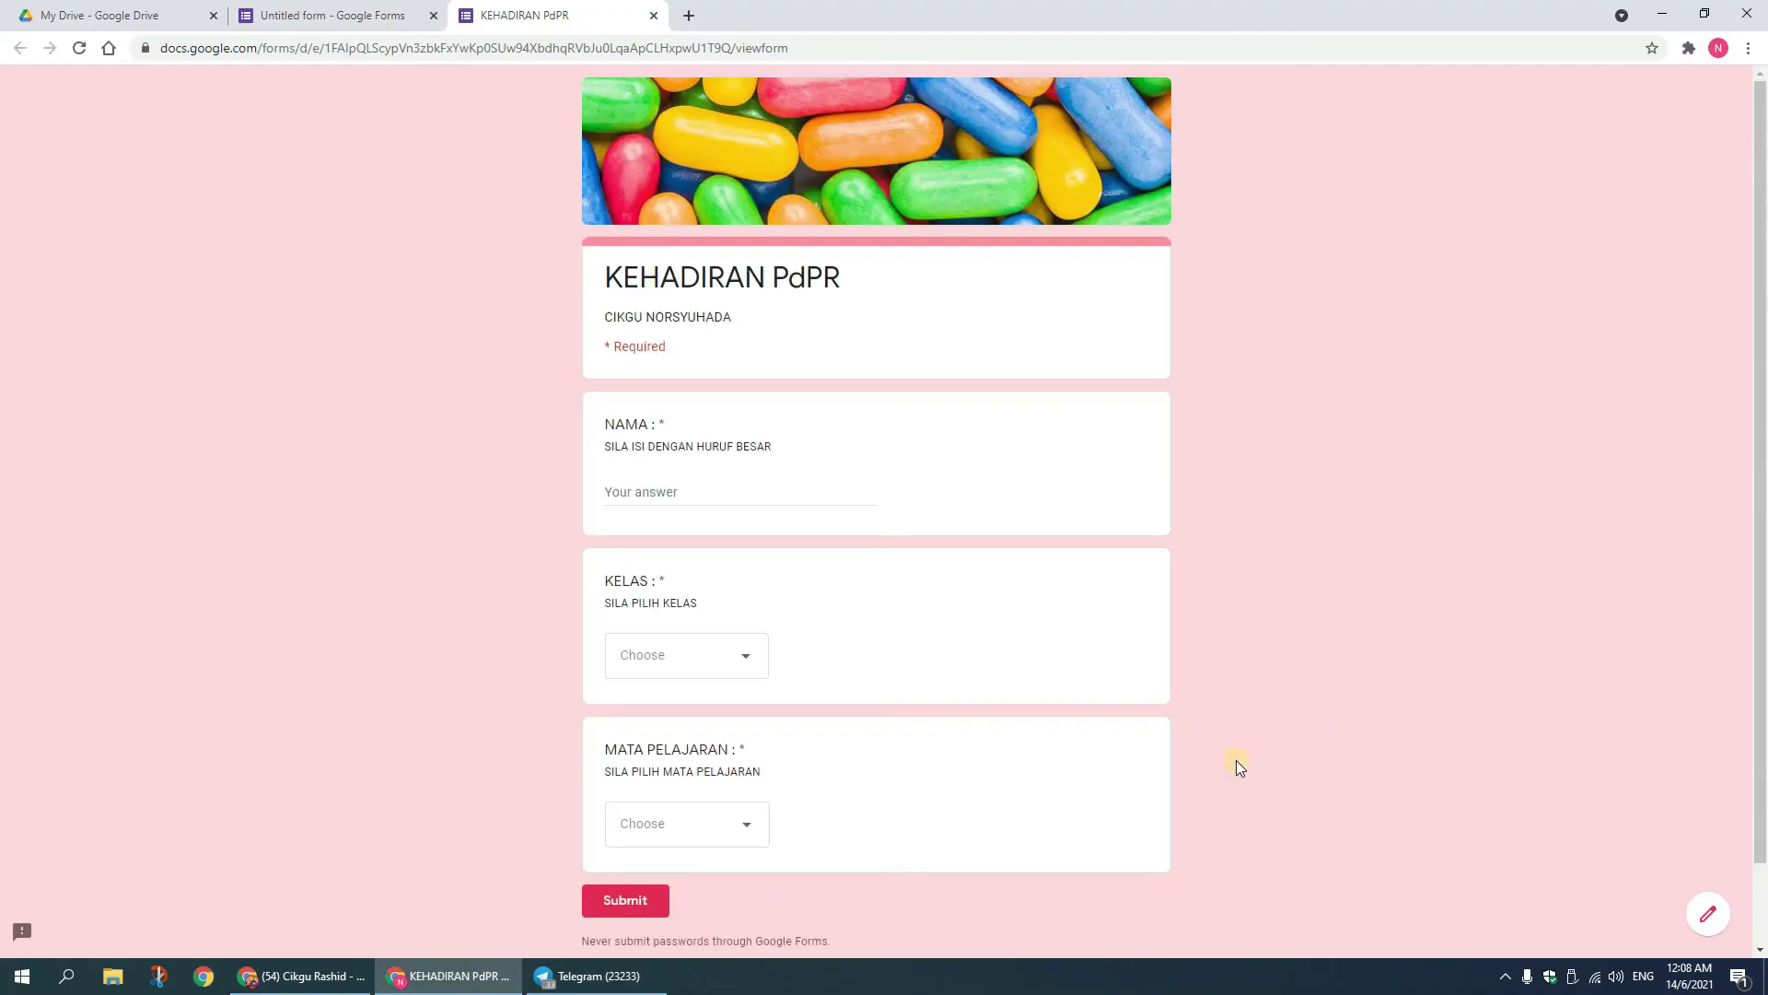
Step: Submit a second test response with NAMA 'ABC', class 4 BESTARI and subject MUZIK, then return to the editor
click(697, 494)
text(ABC)
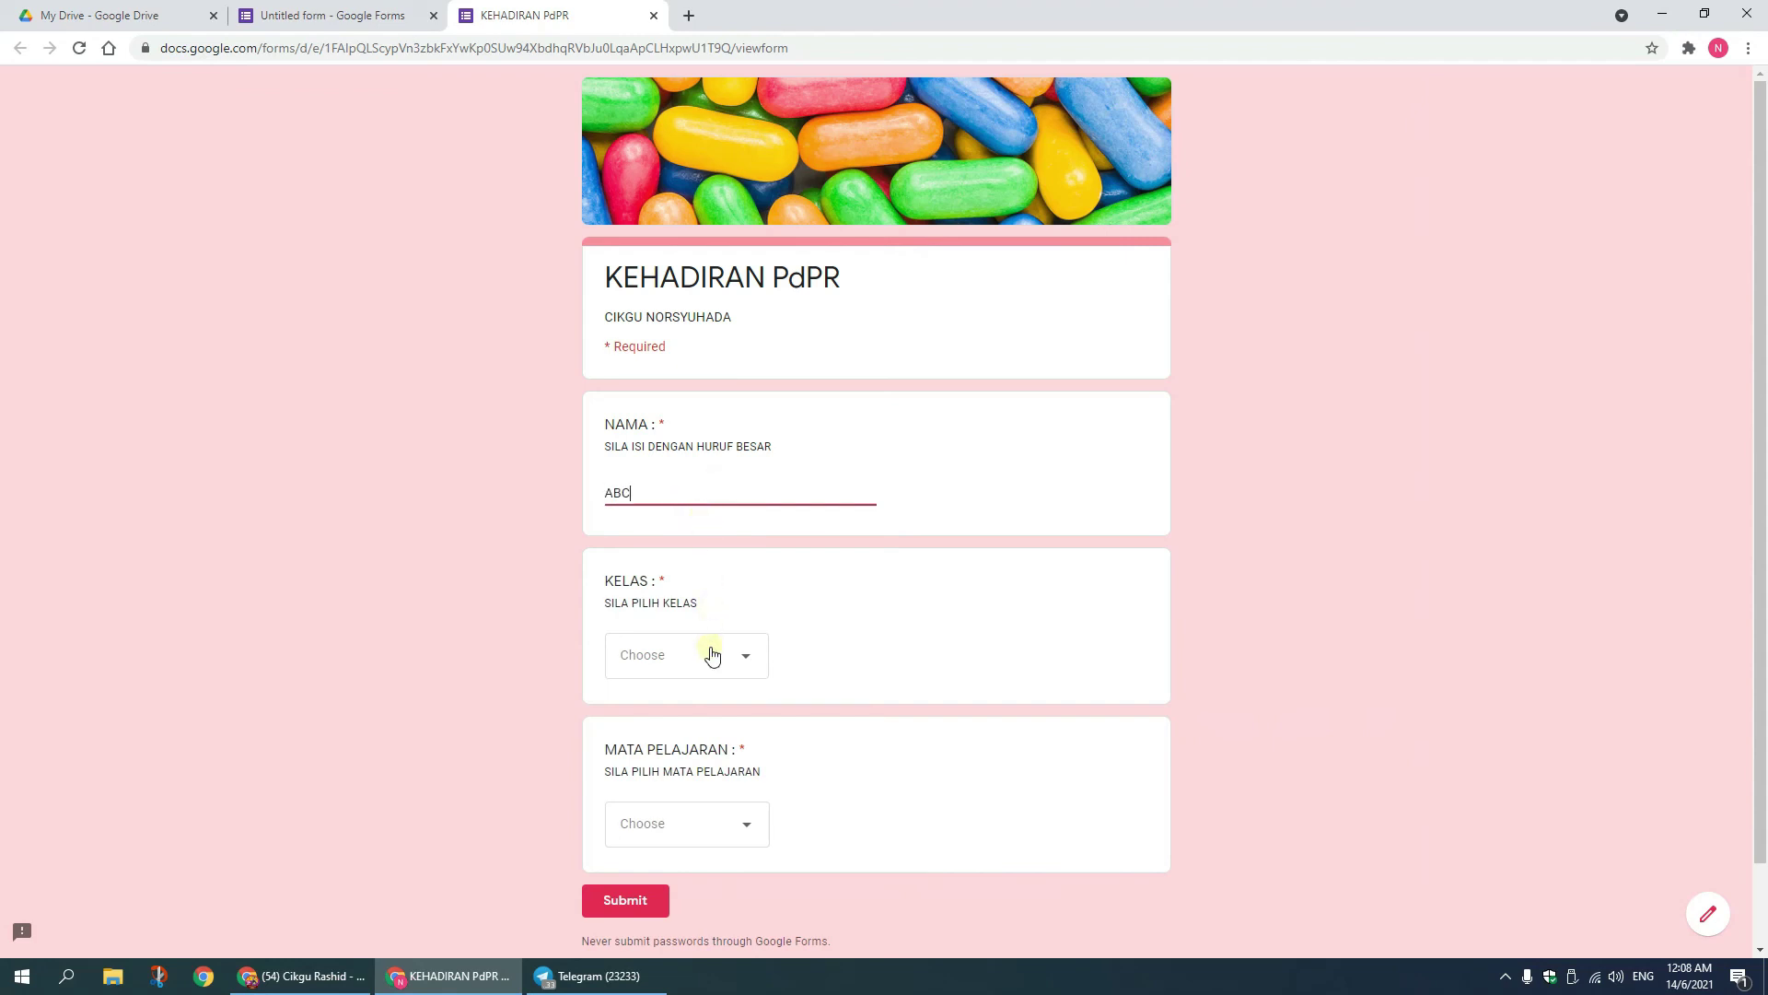
click(722, 657)
click(695, 800)
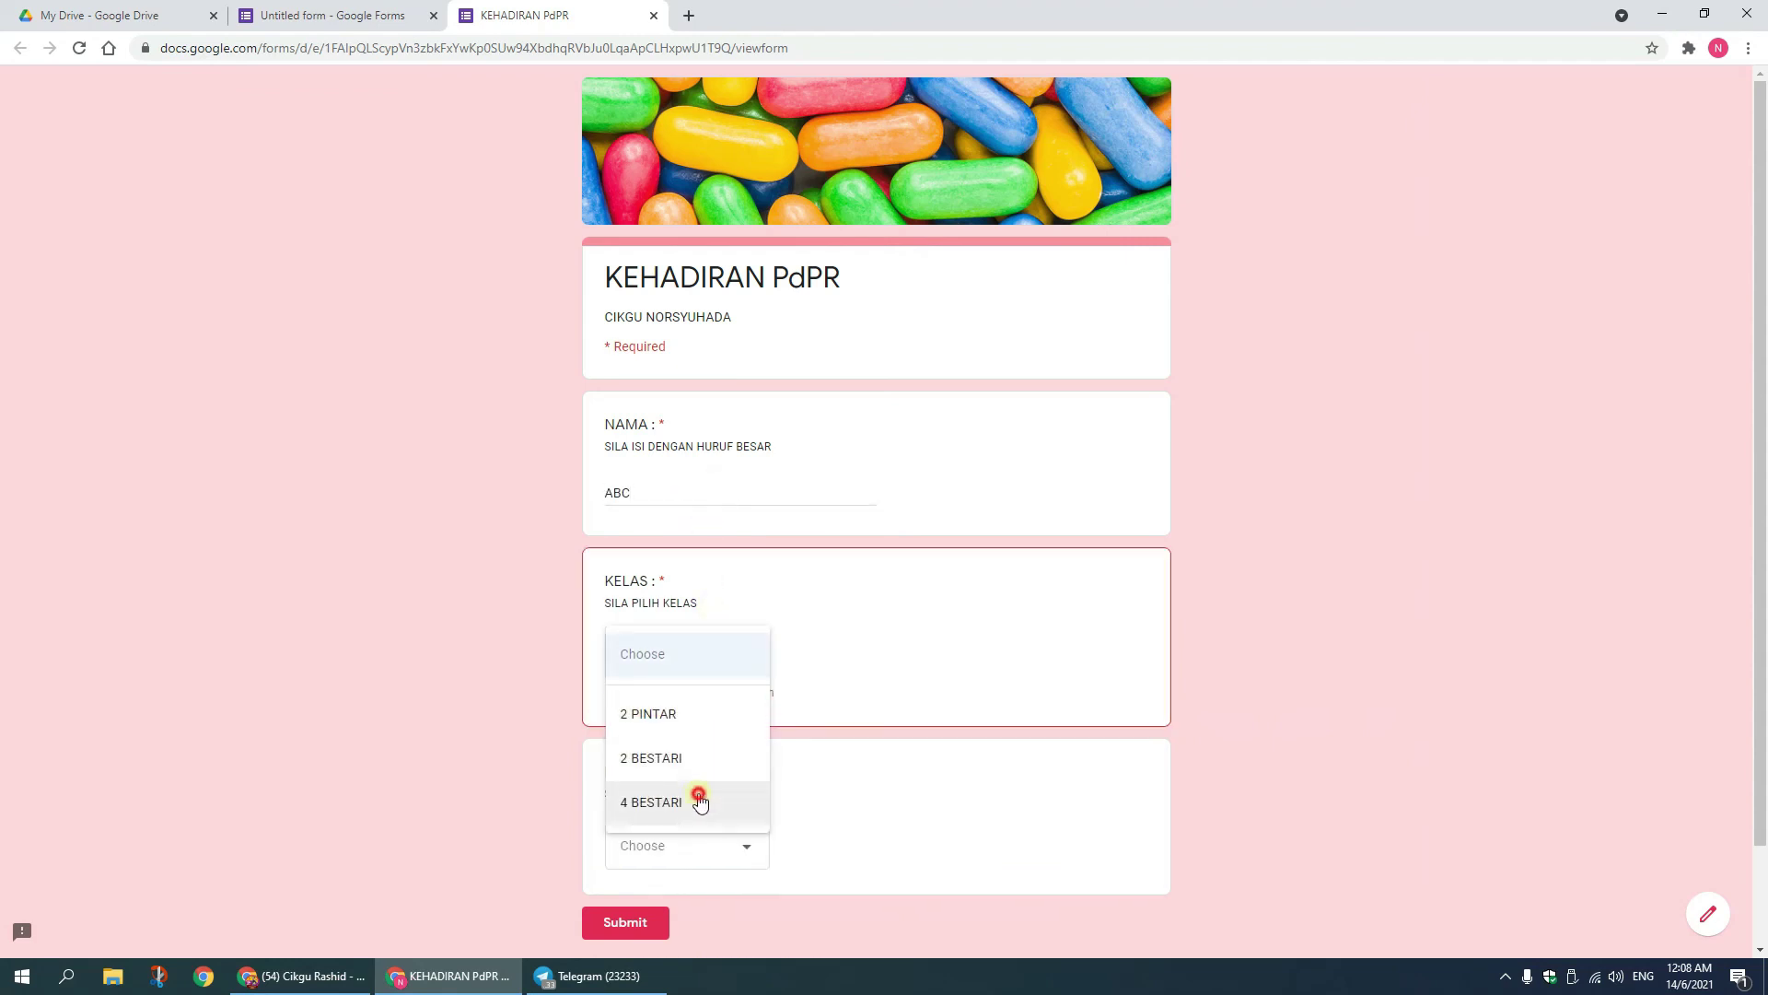
click(747, 834)
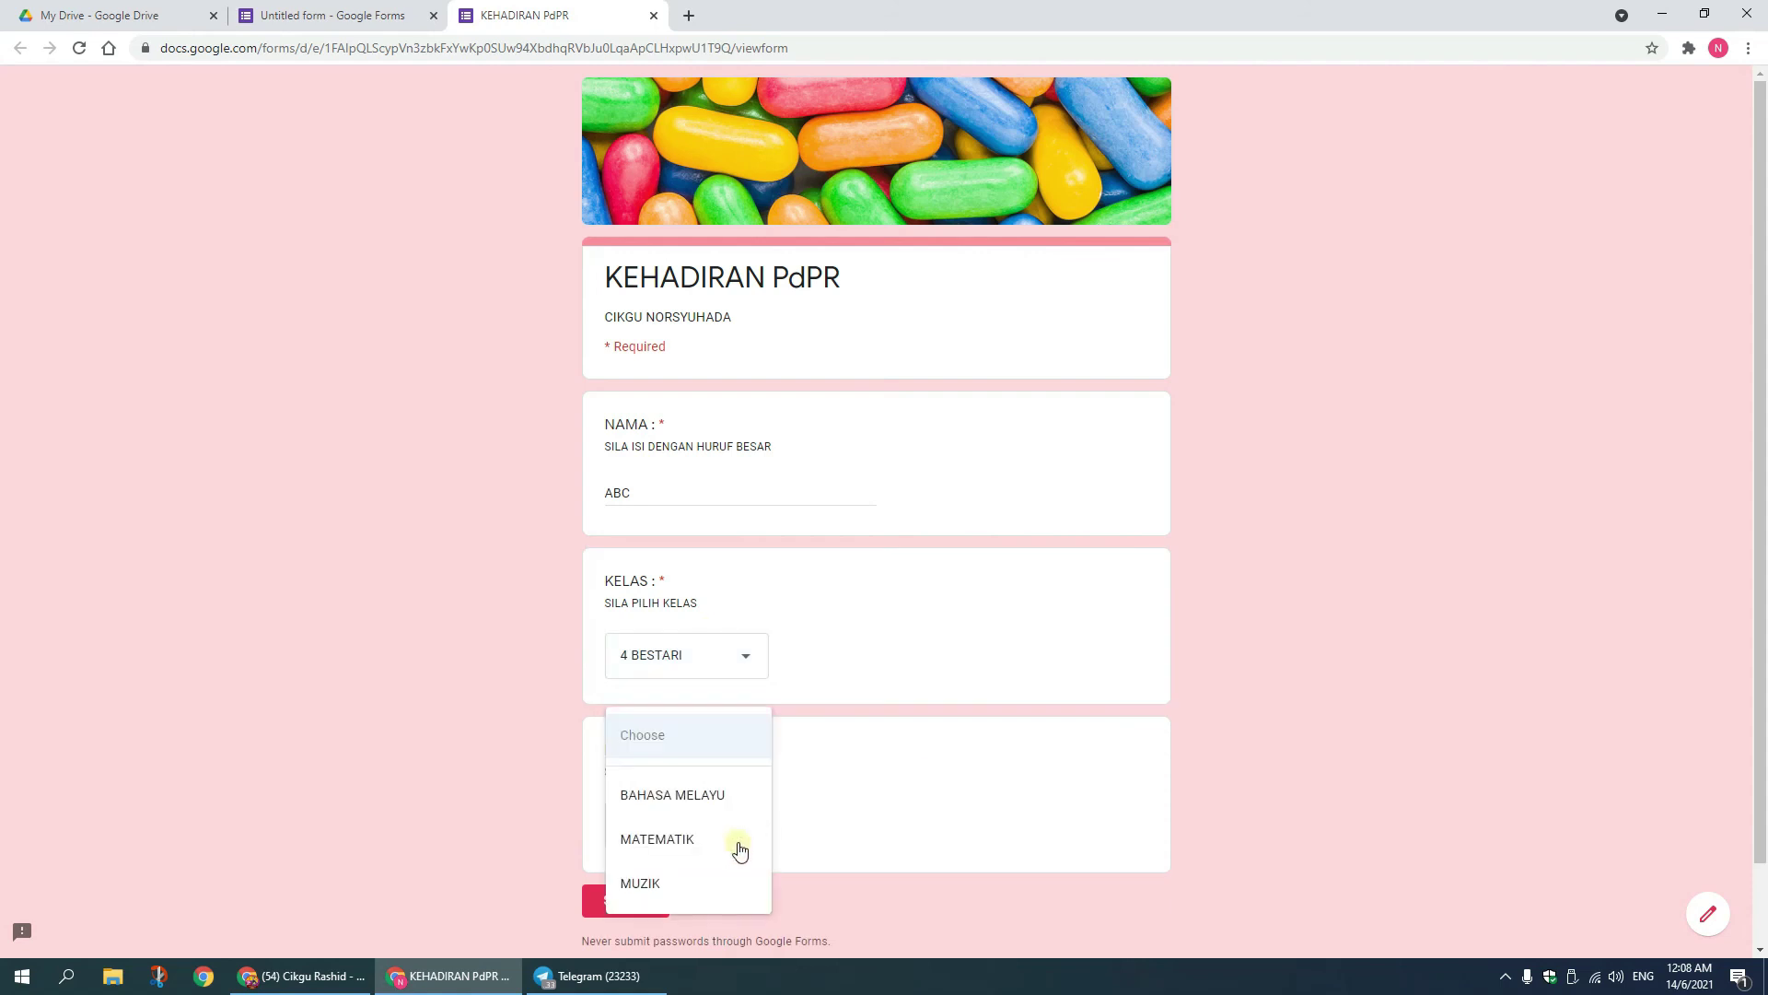
click(687, 889)
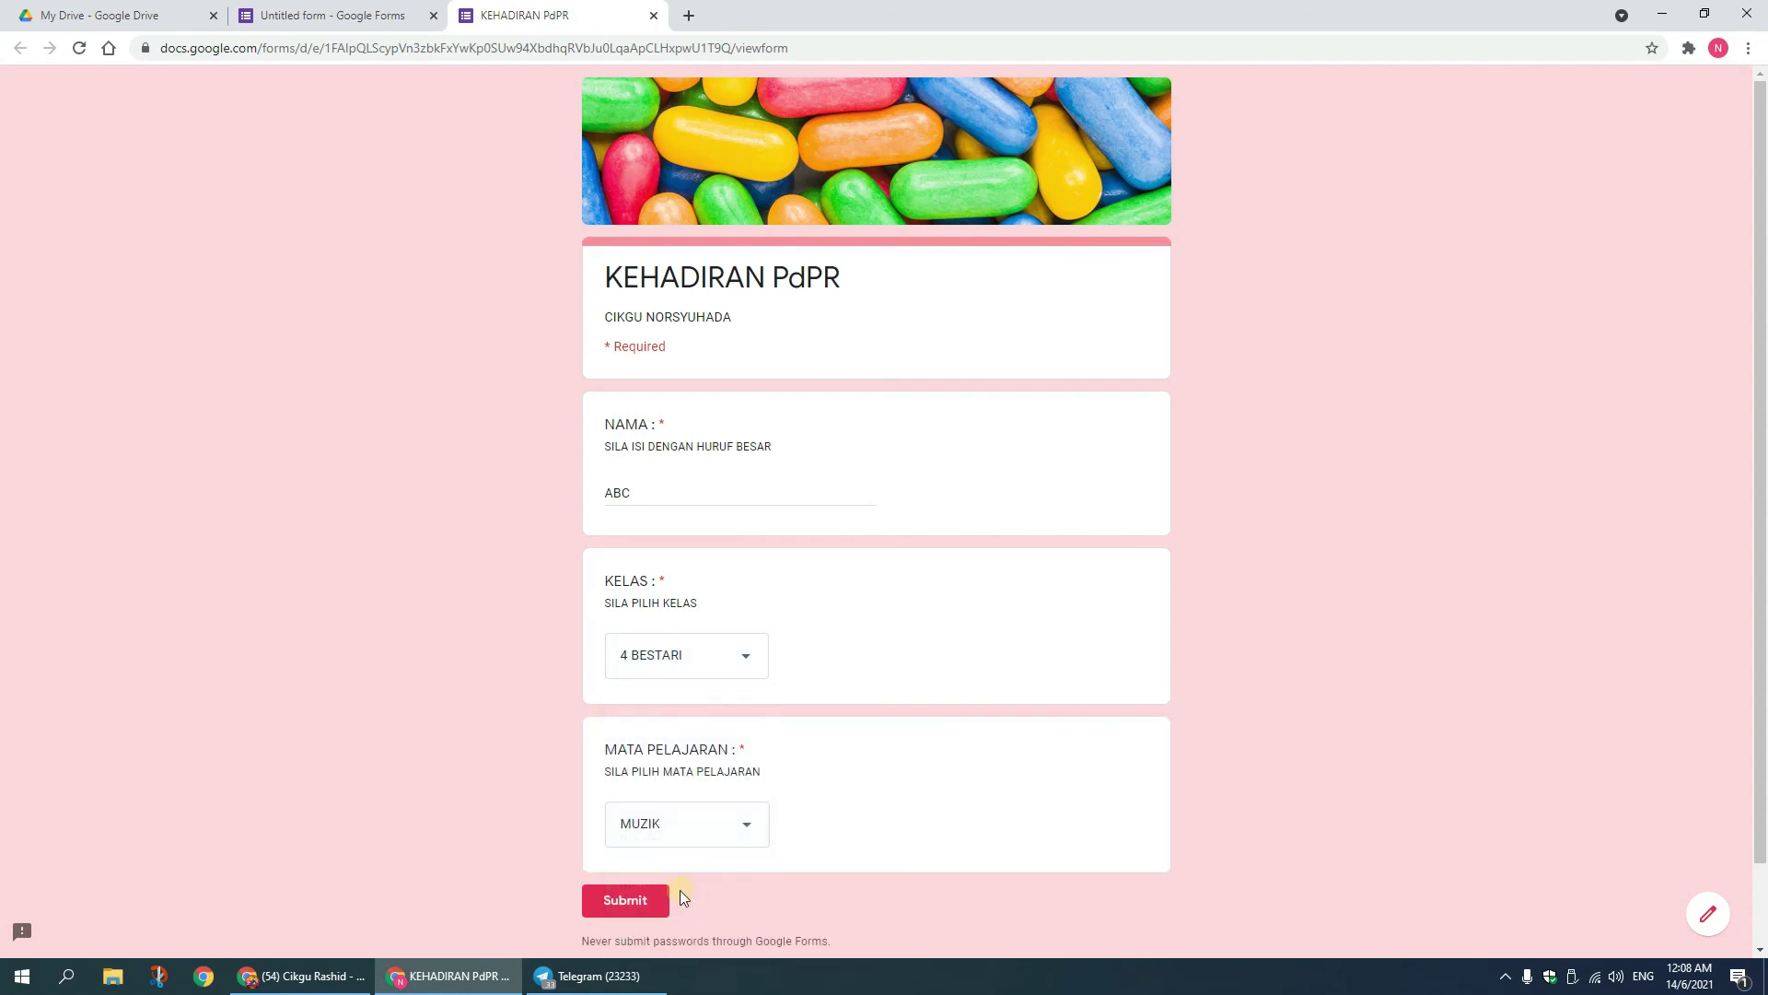
click(617, 903)
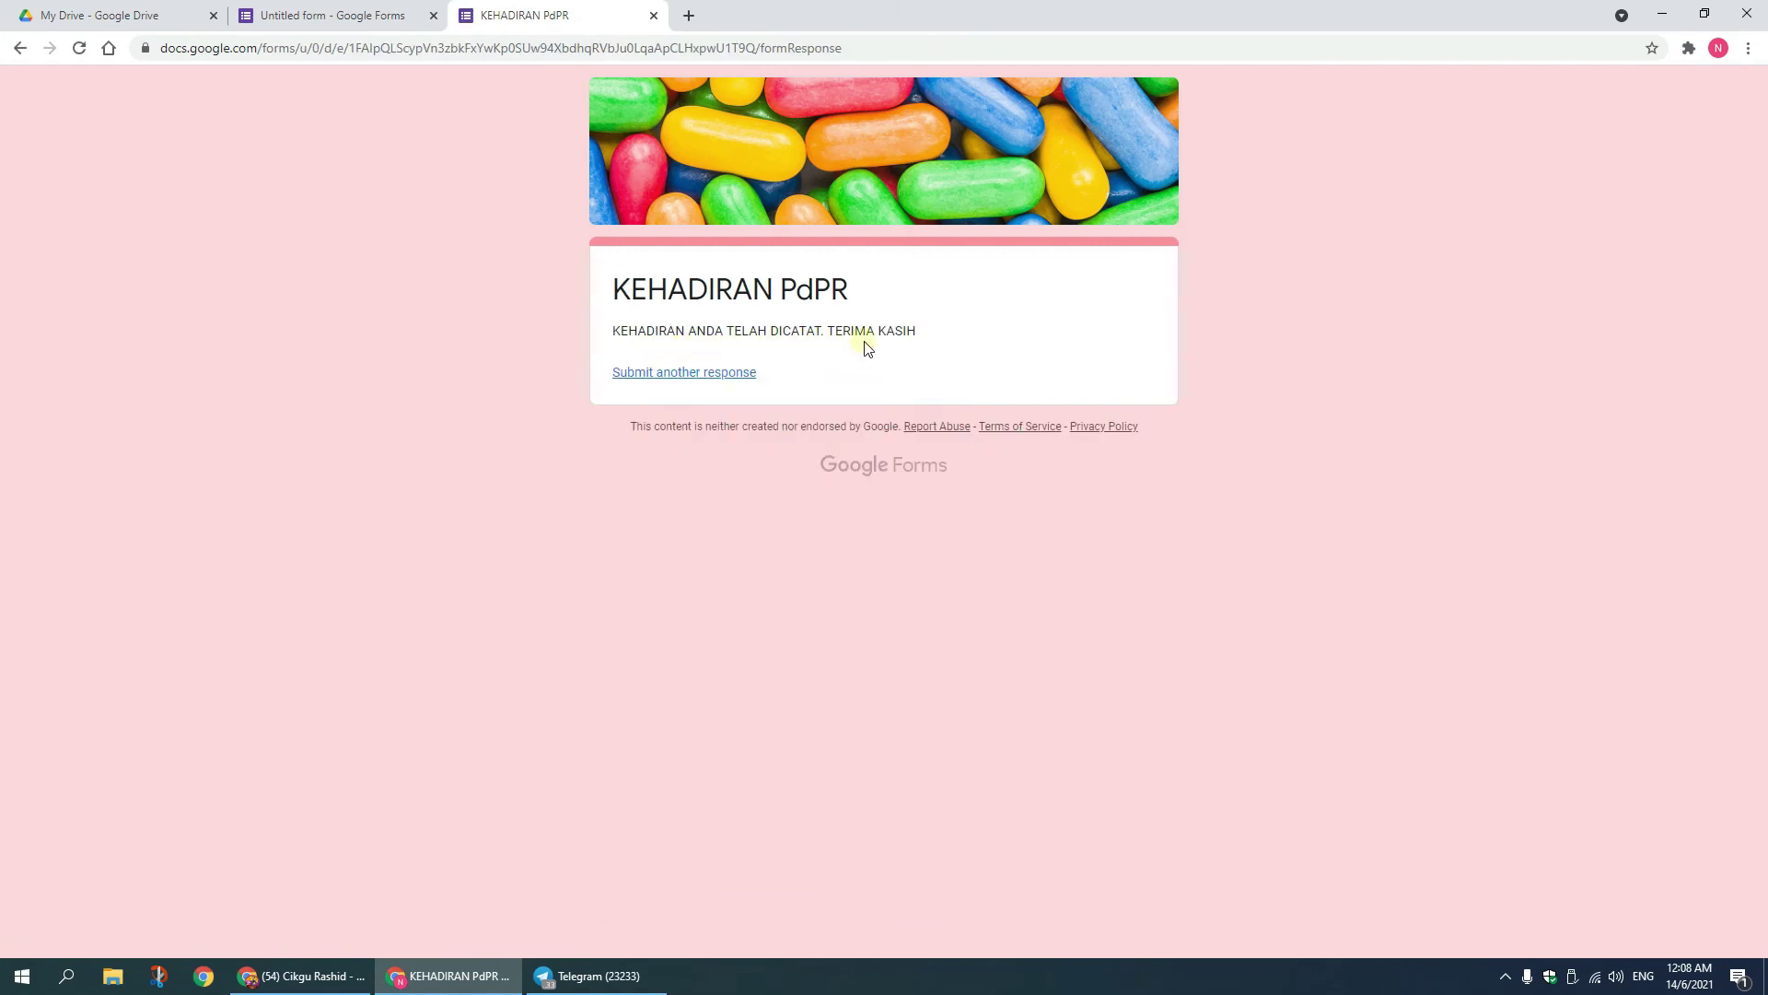
click(654, 15)
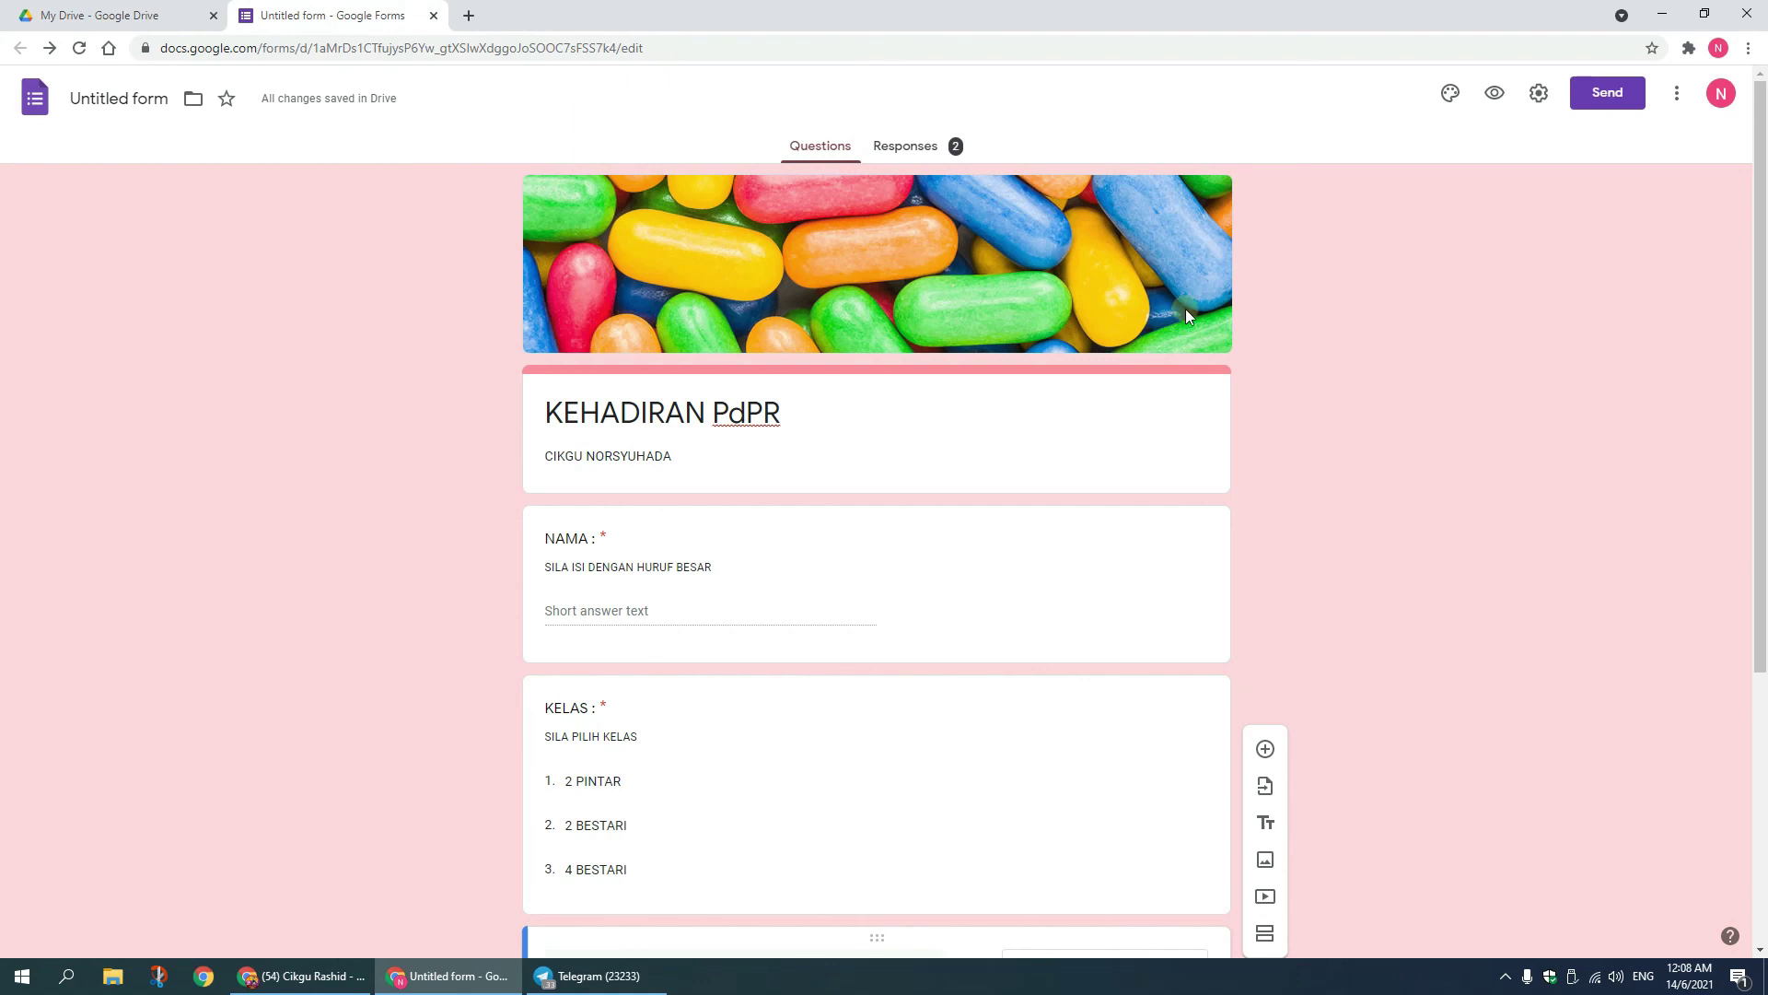
Step: Review the Responses summary showing 2 responses with 50/50 KELAS and MATA PELAJARAN charts
click(914, 152)
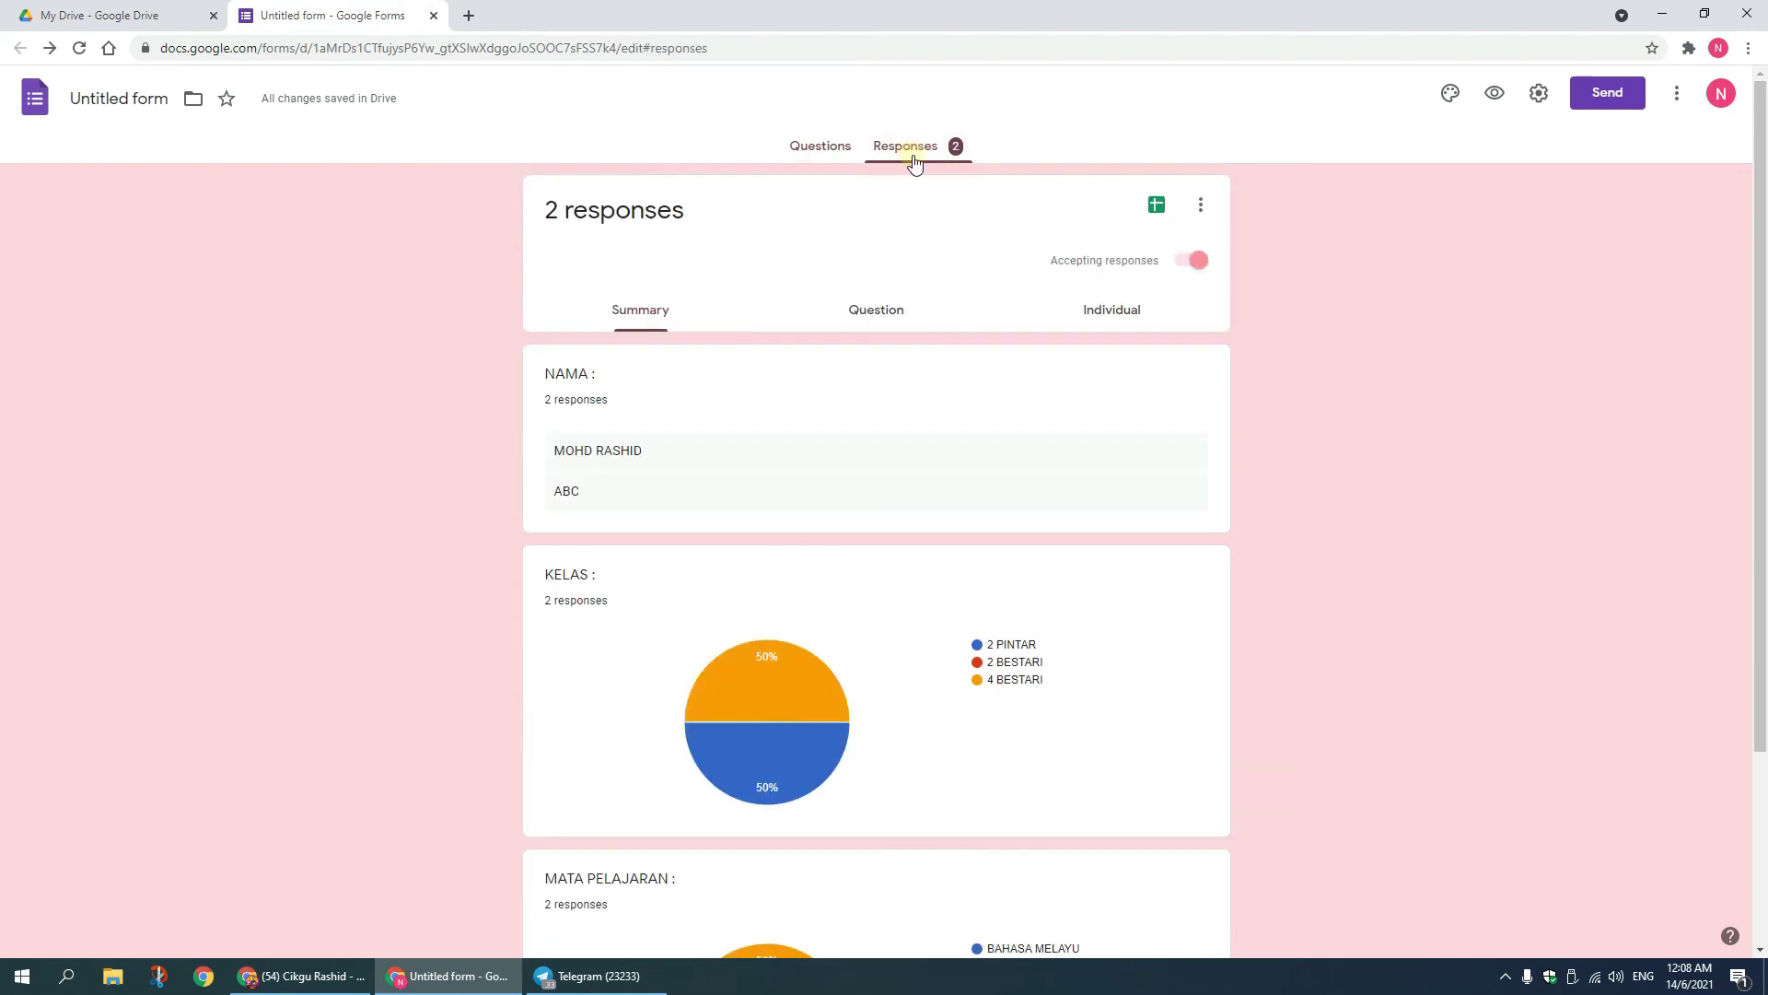
scroll(972, 477, down, 3)
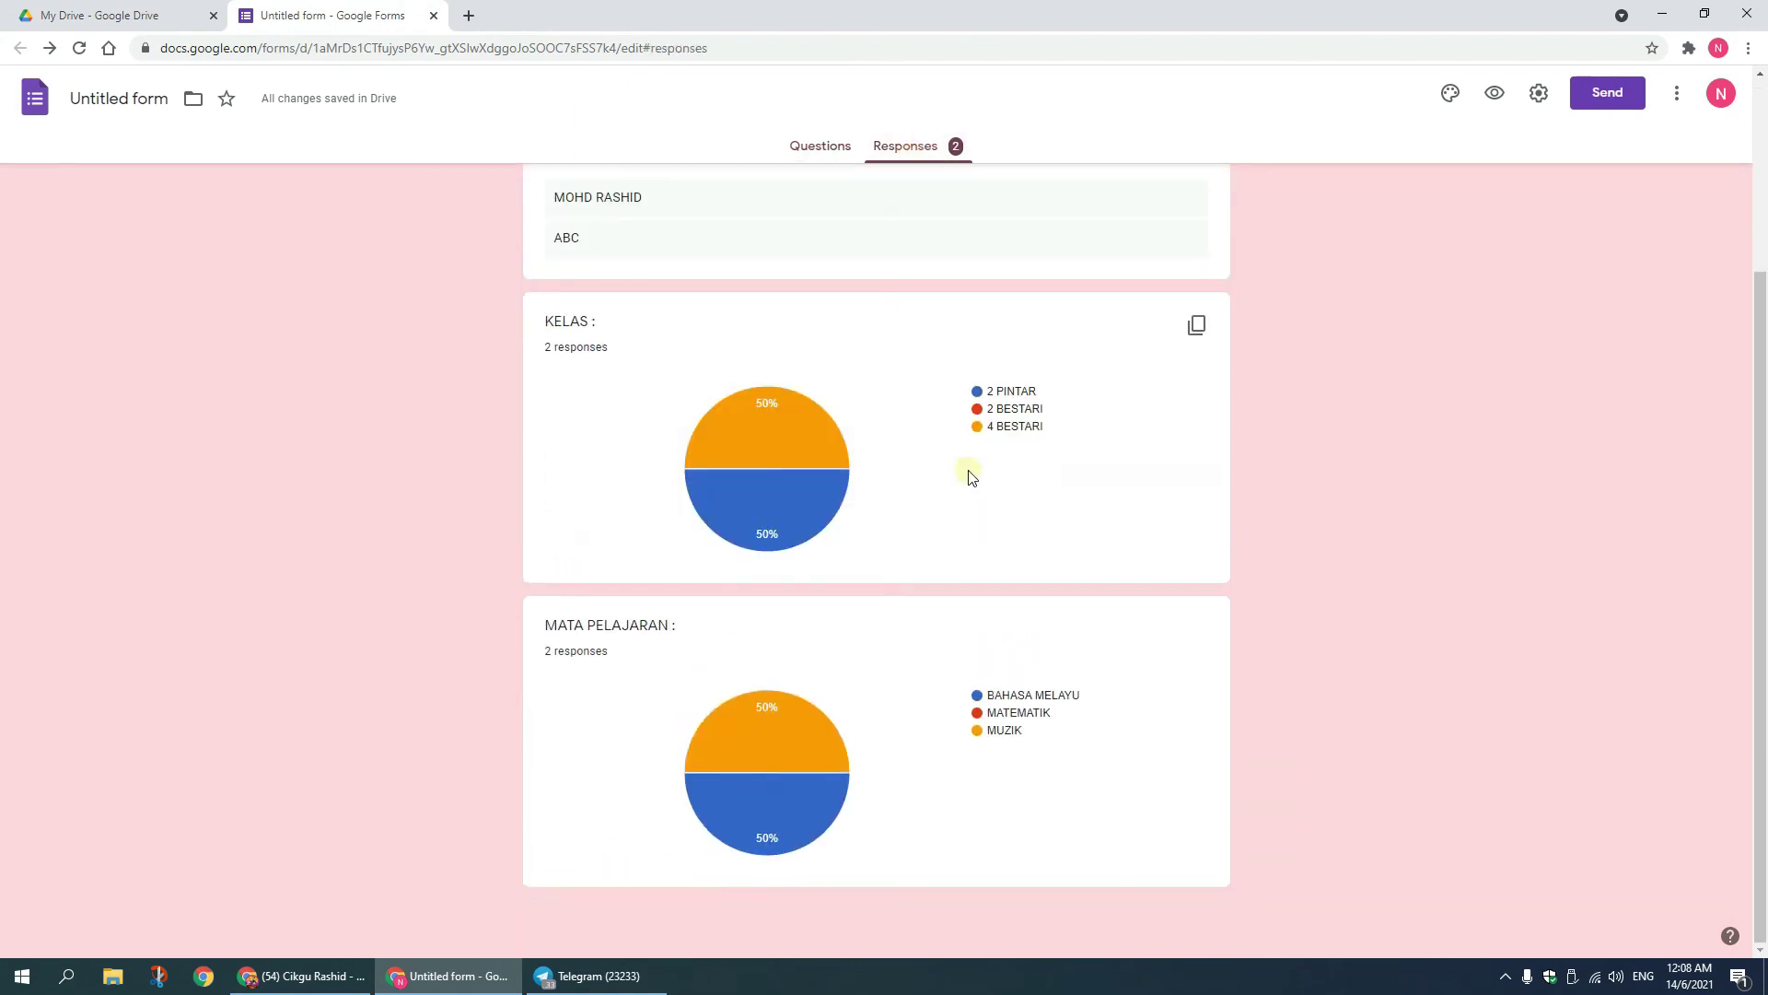
scroll(972, 477, up, 3)
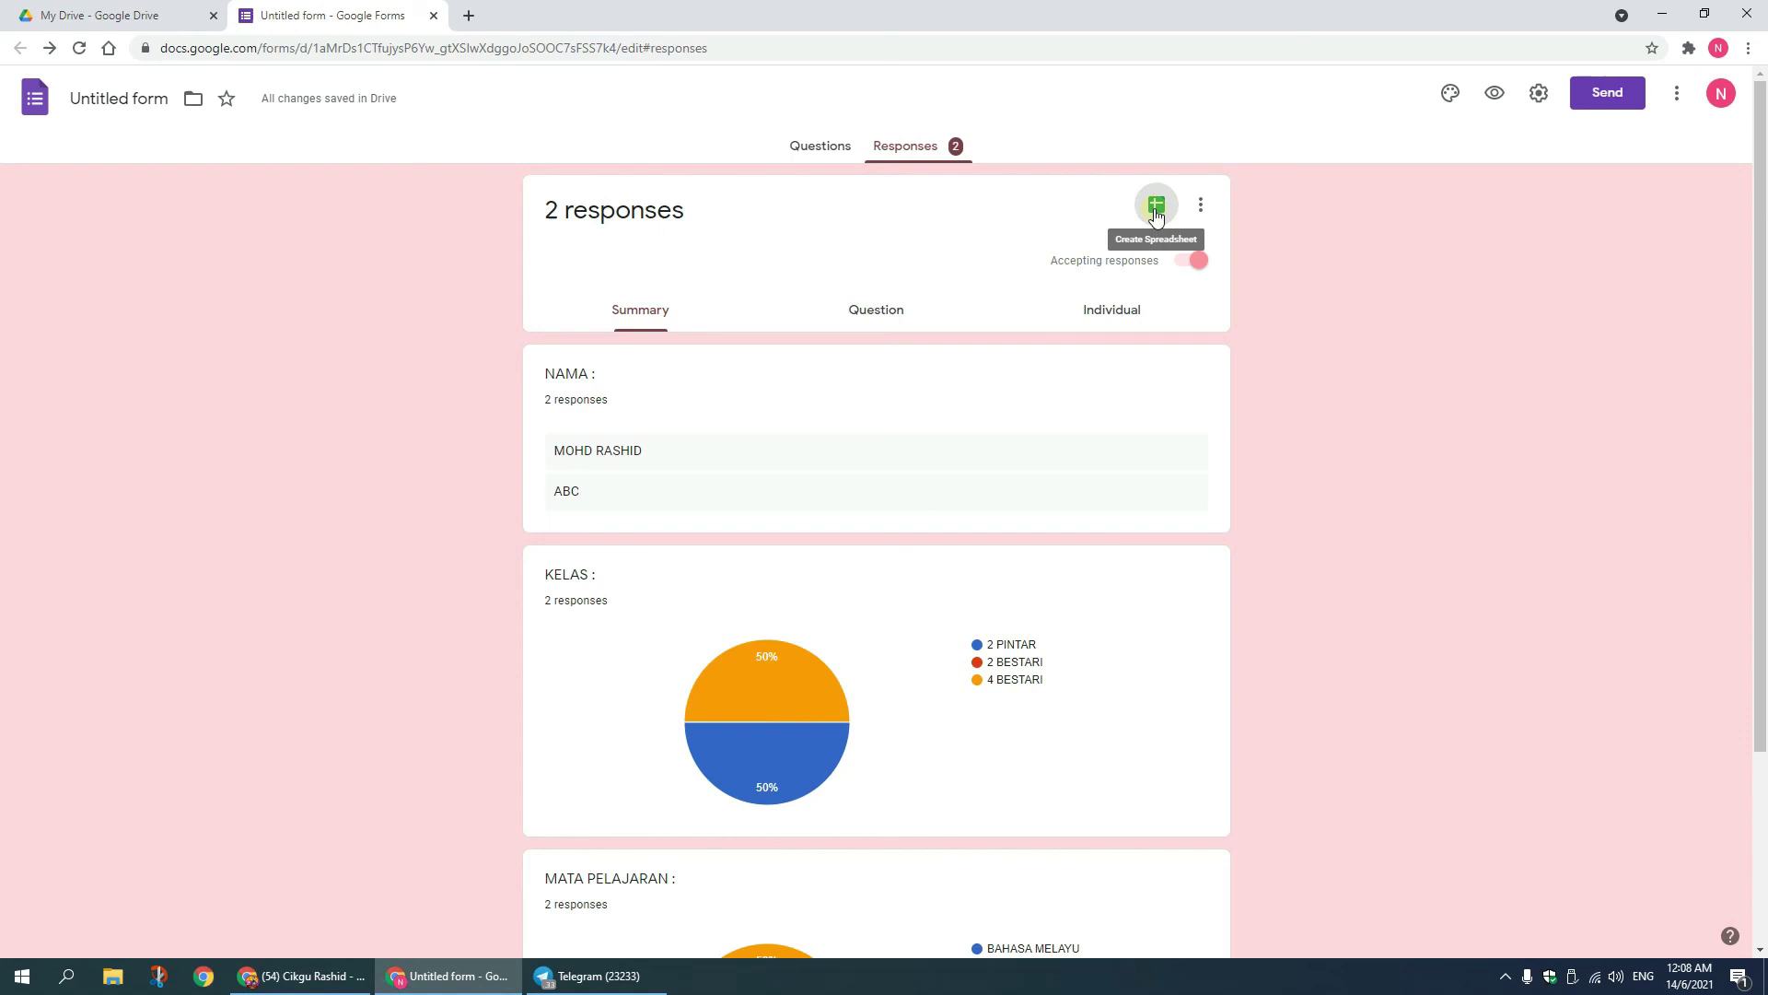
Step: Link the responses to a new spreadsheet, 'Untitled form (Responses)', then return to the form editor
click(1157, 208)
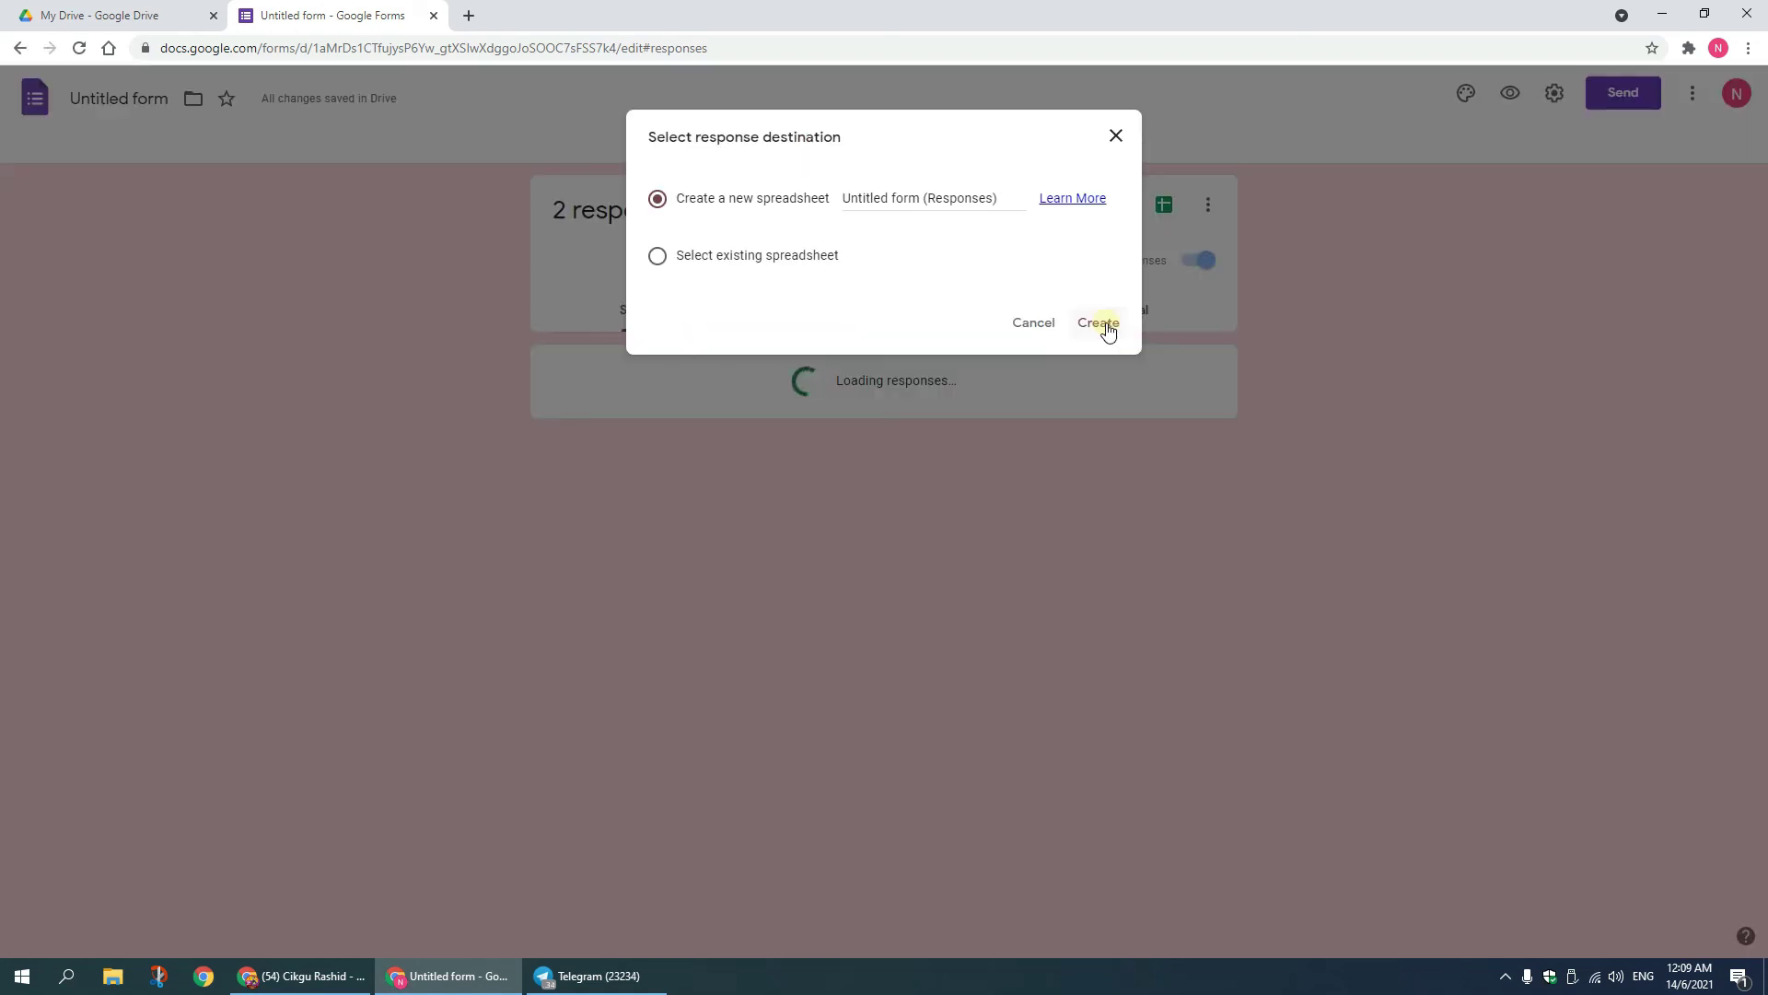
click(1106, 328)
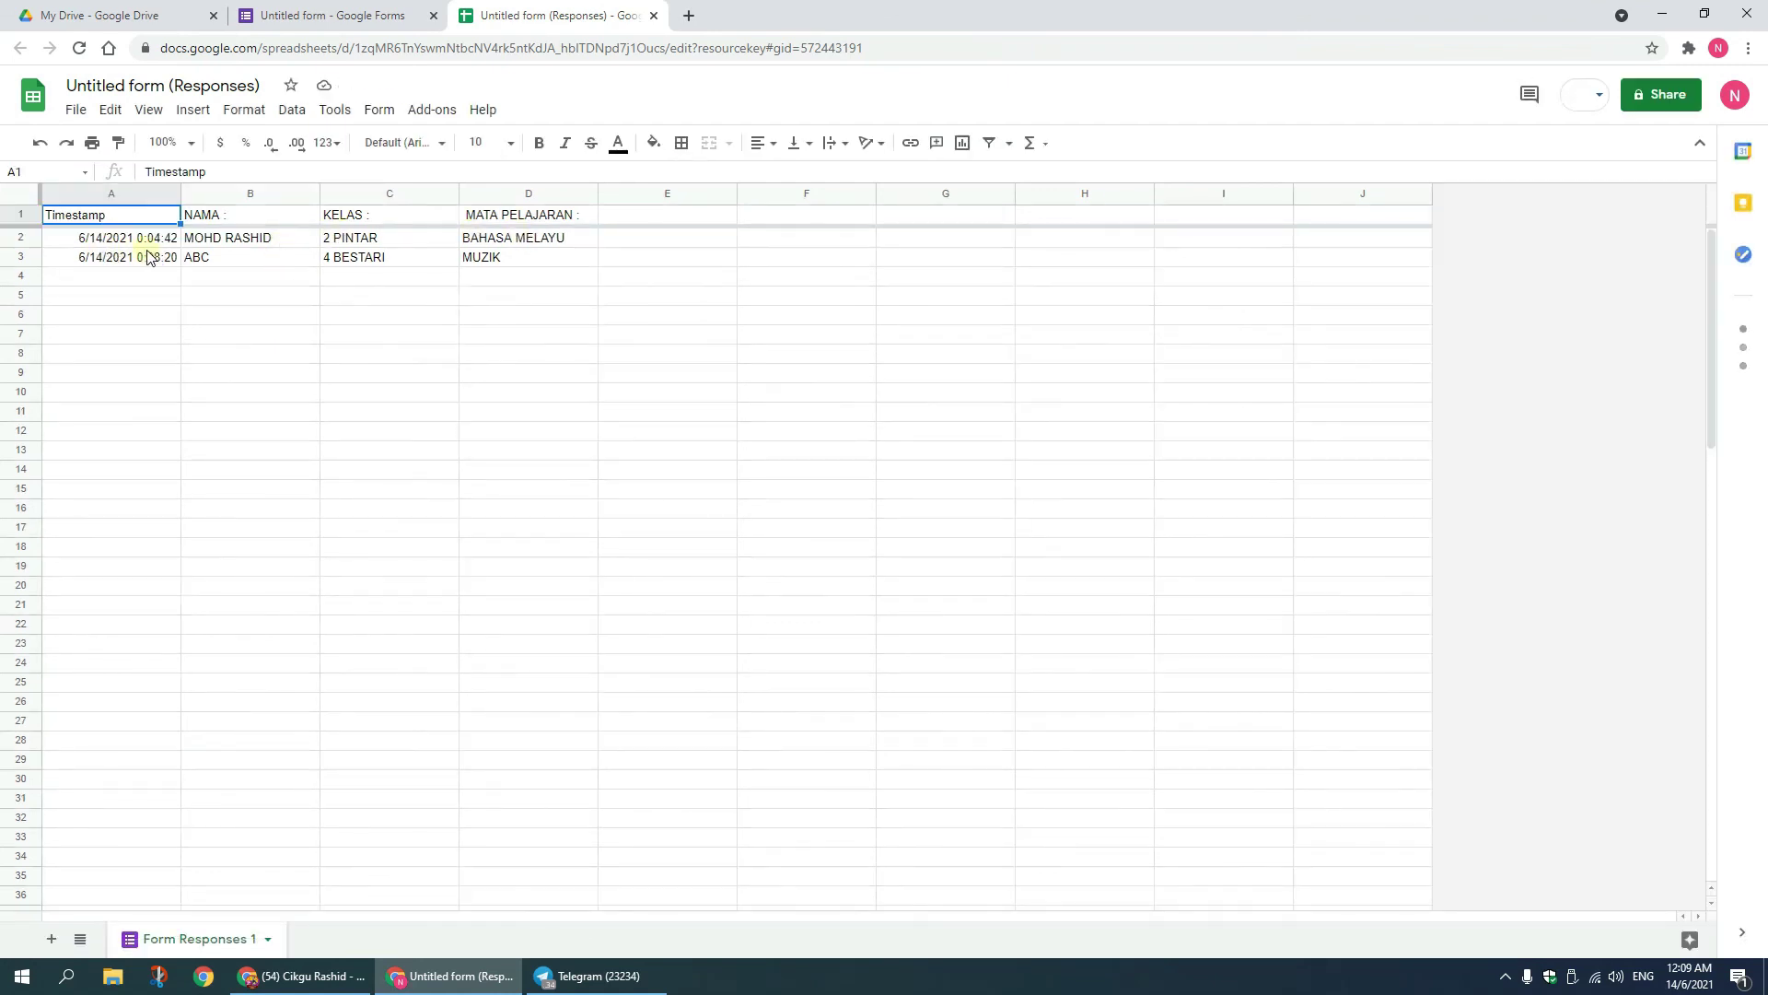
key(ctrl+shift+Tab)
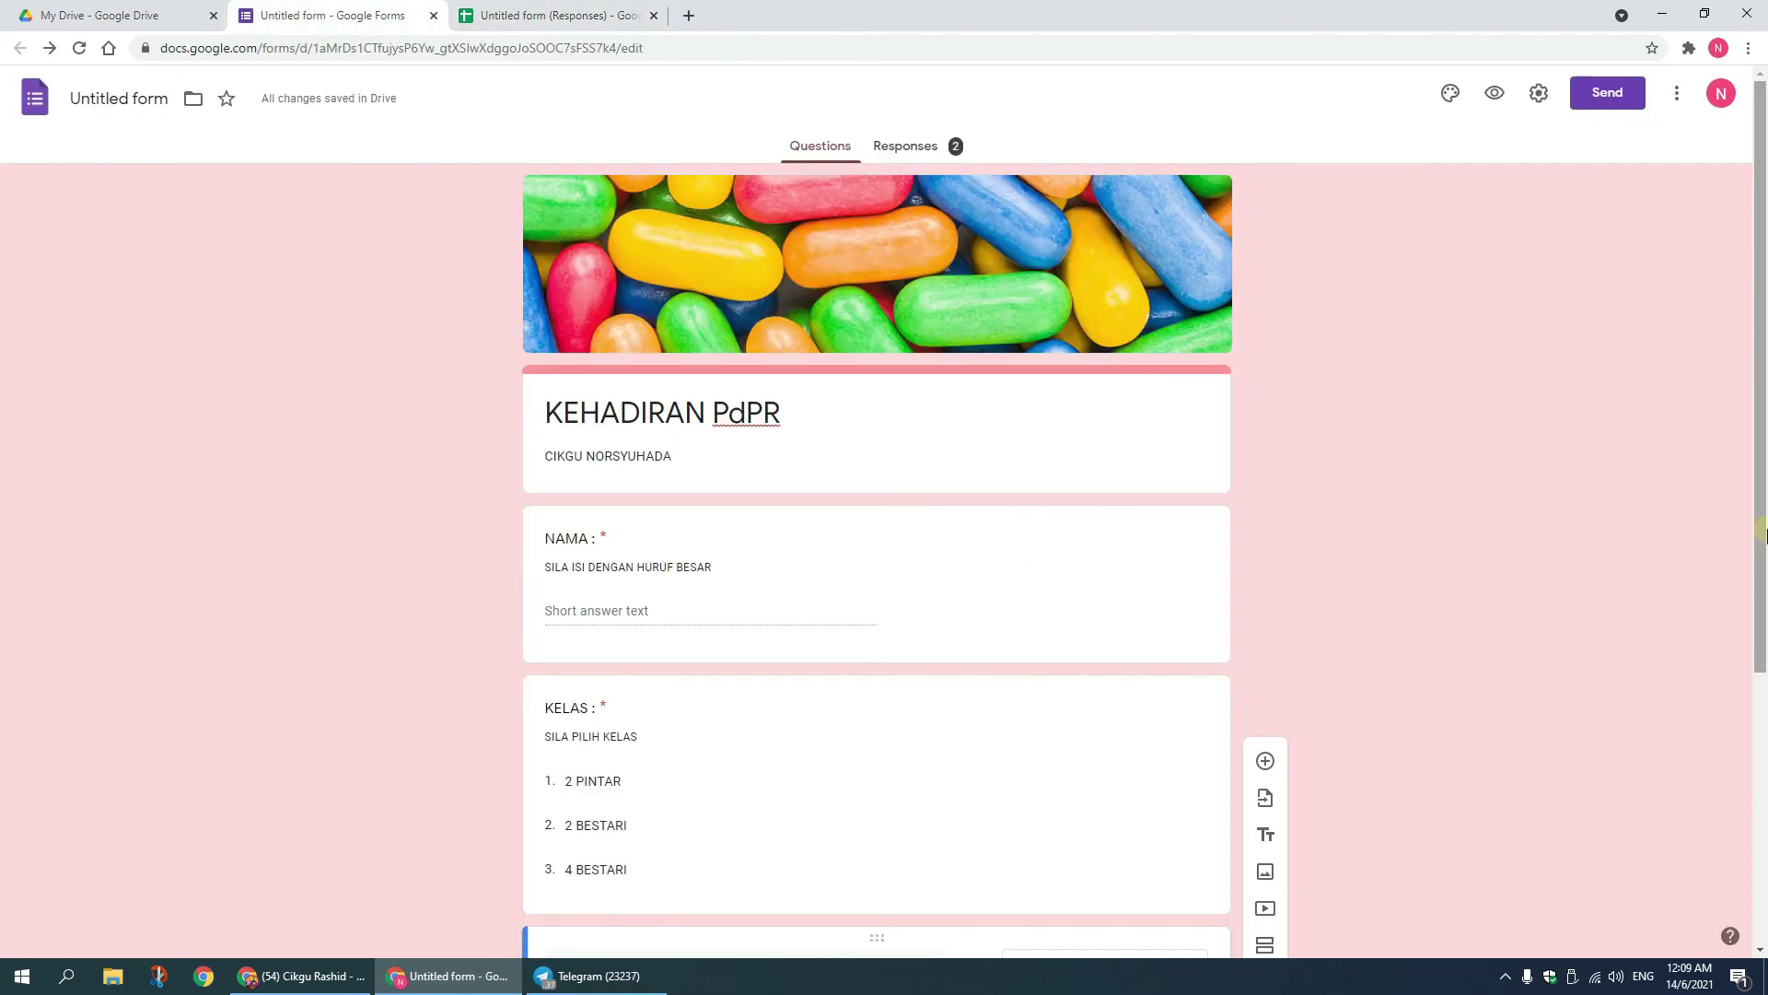